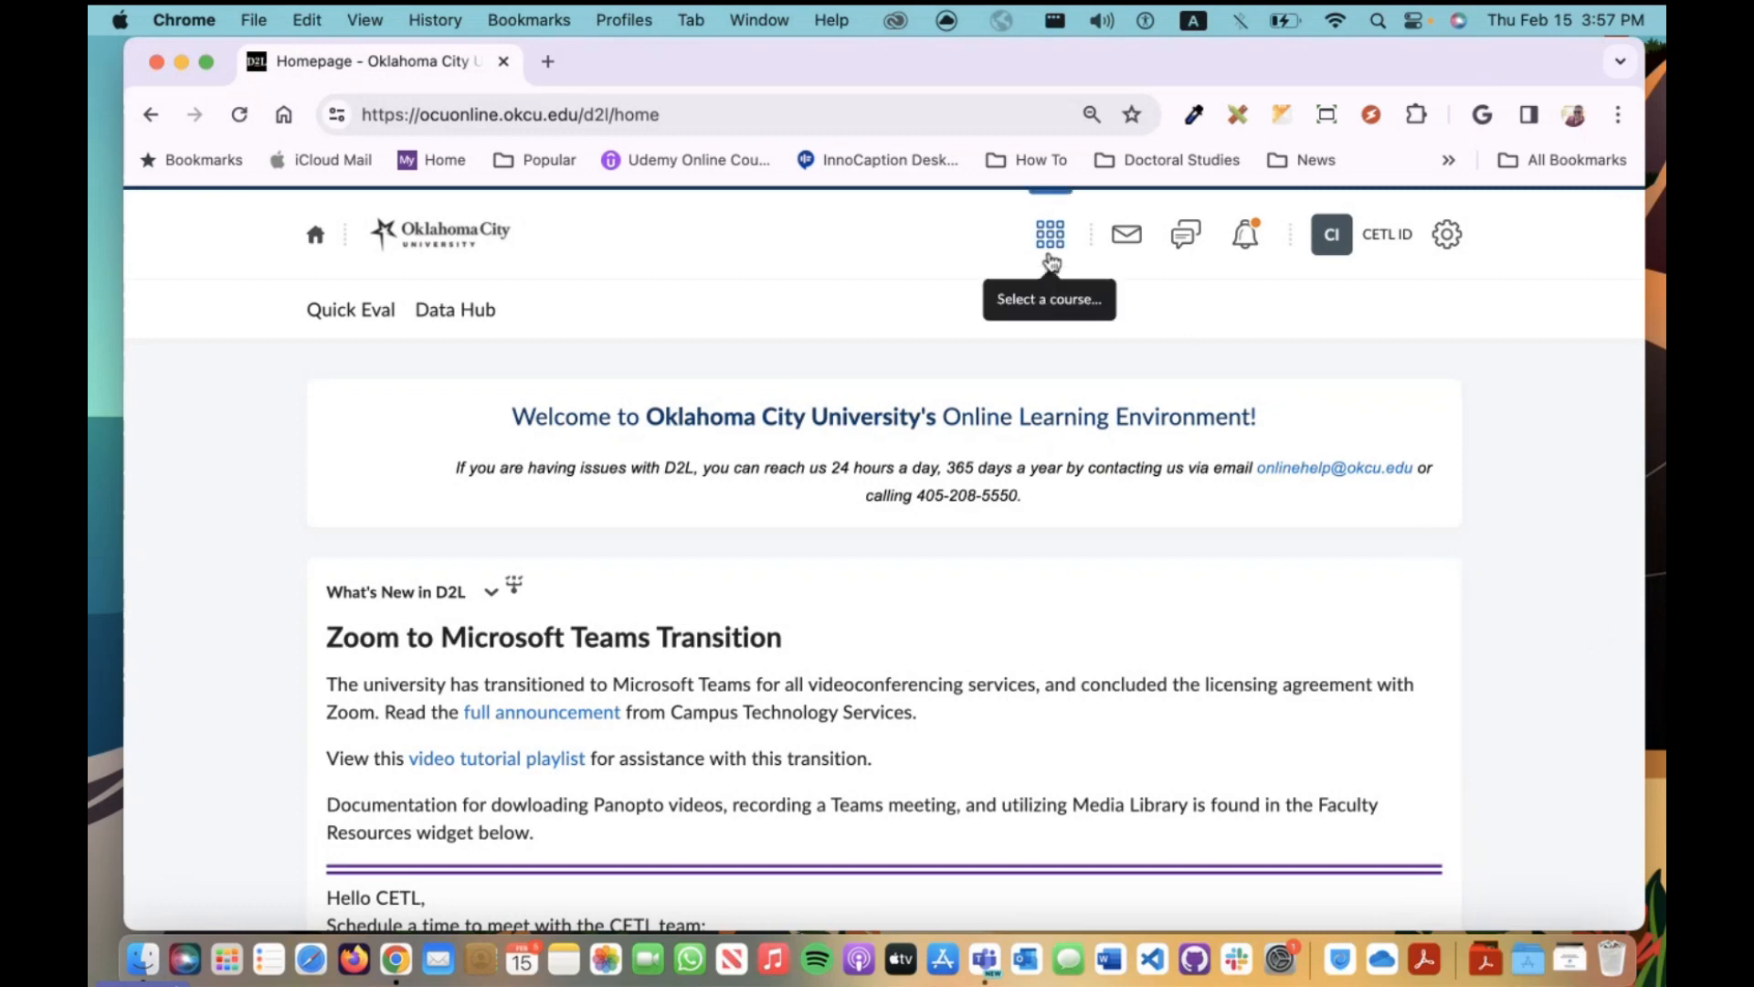
# Open the instructor's sandbox course and display the Week 1 Introduction topic at its Reading Assignment section
pyautogui.click(1050, 258)
pyautogui.click(709, 423)
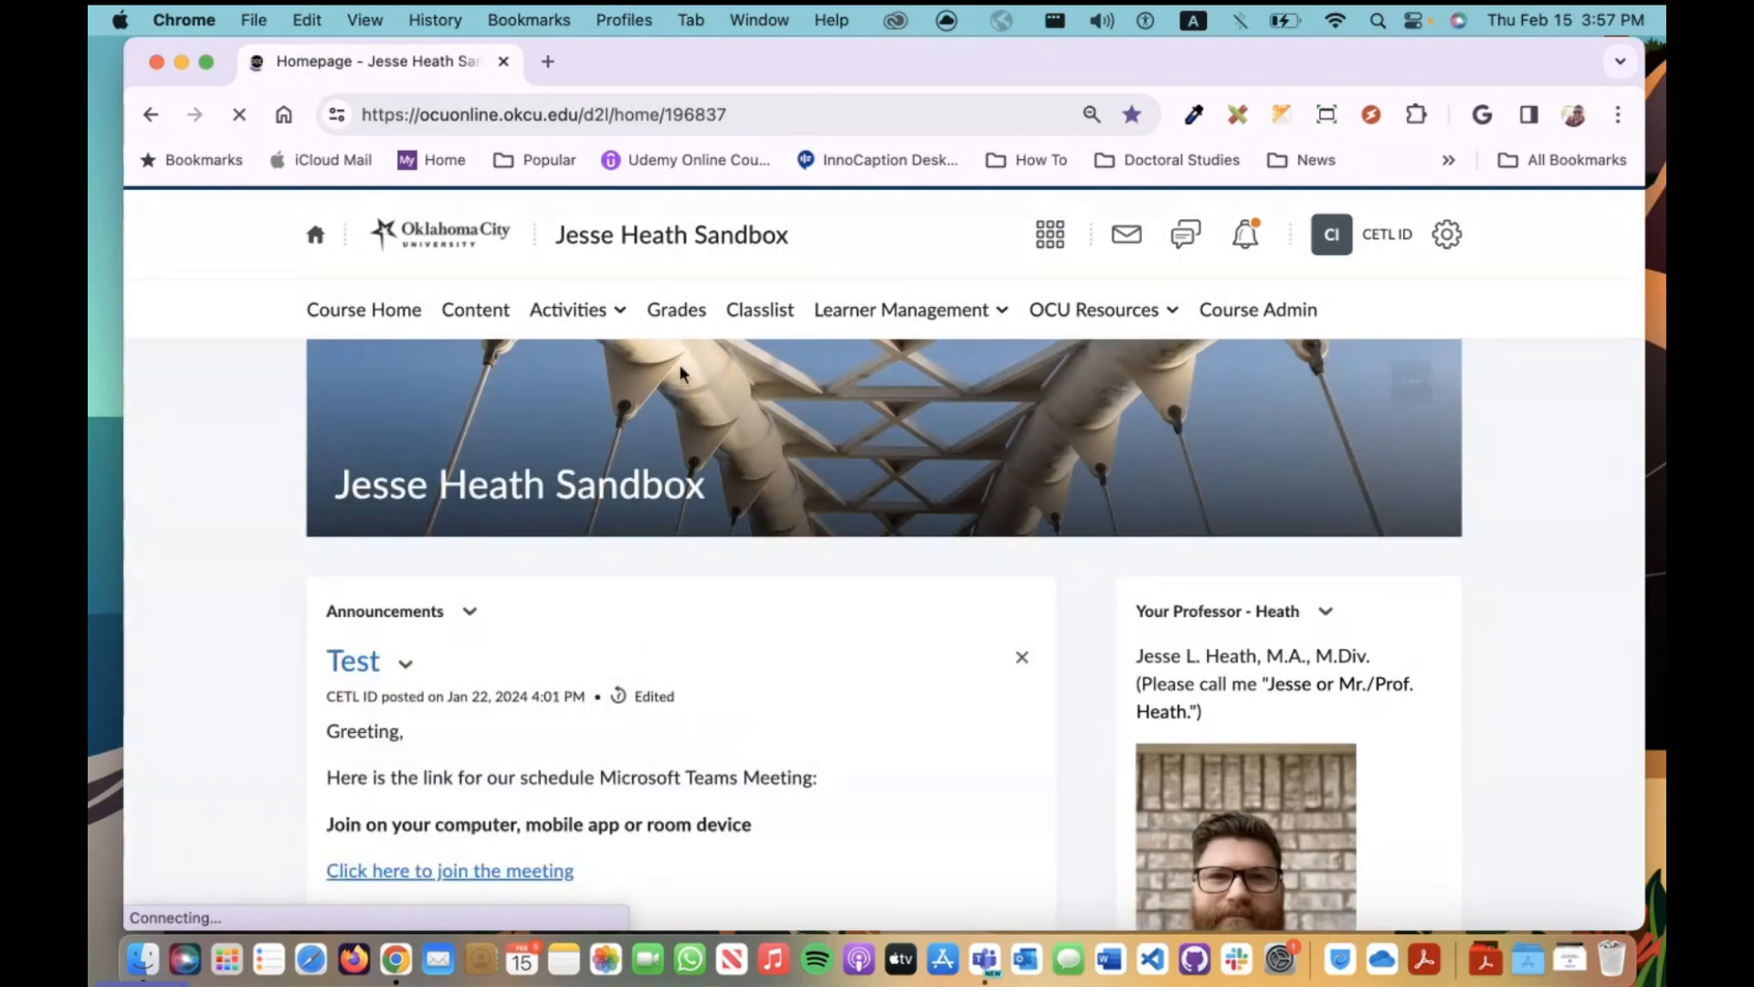
pyautogui.click(484, 315)
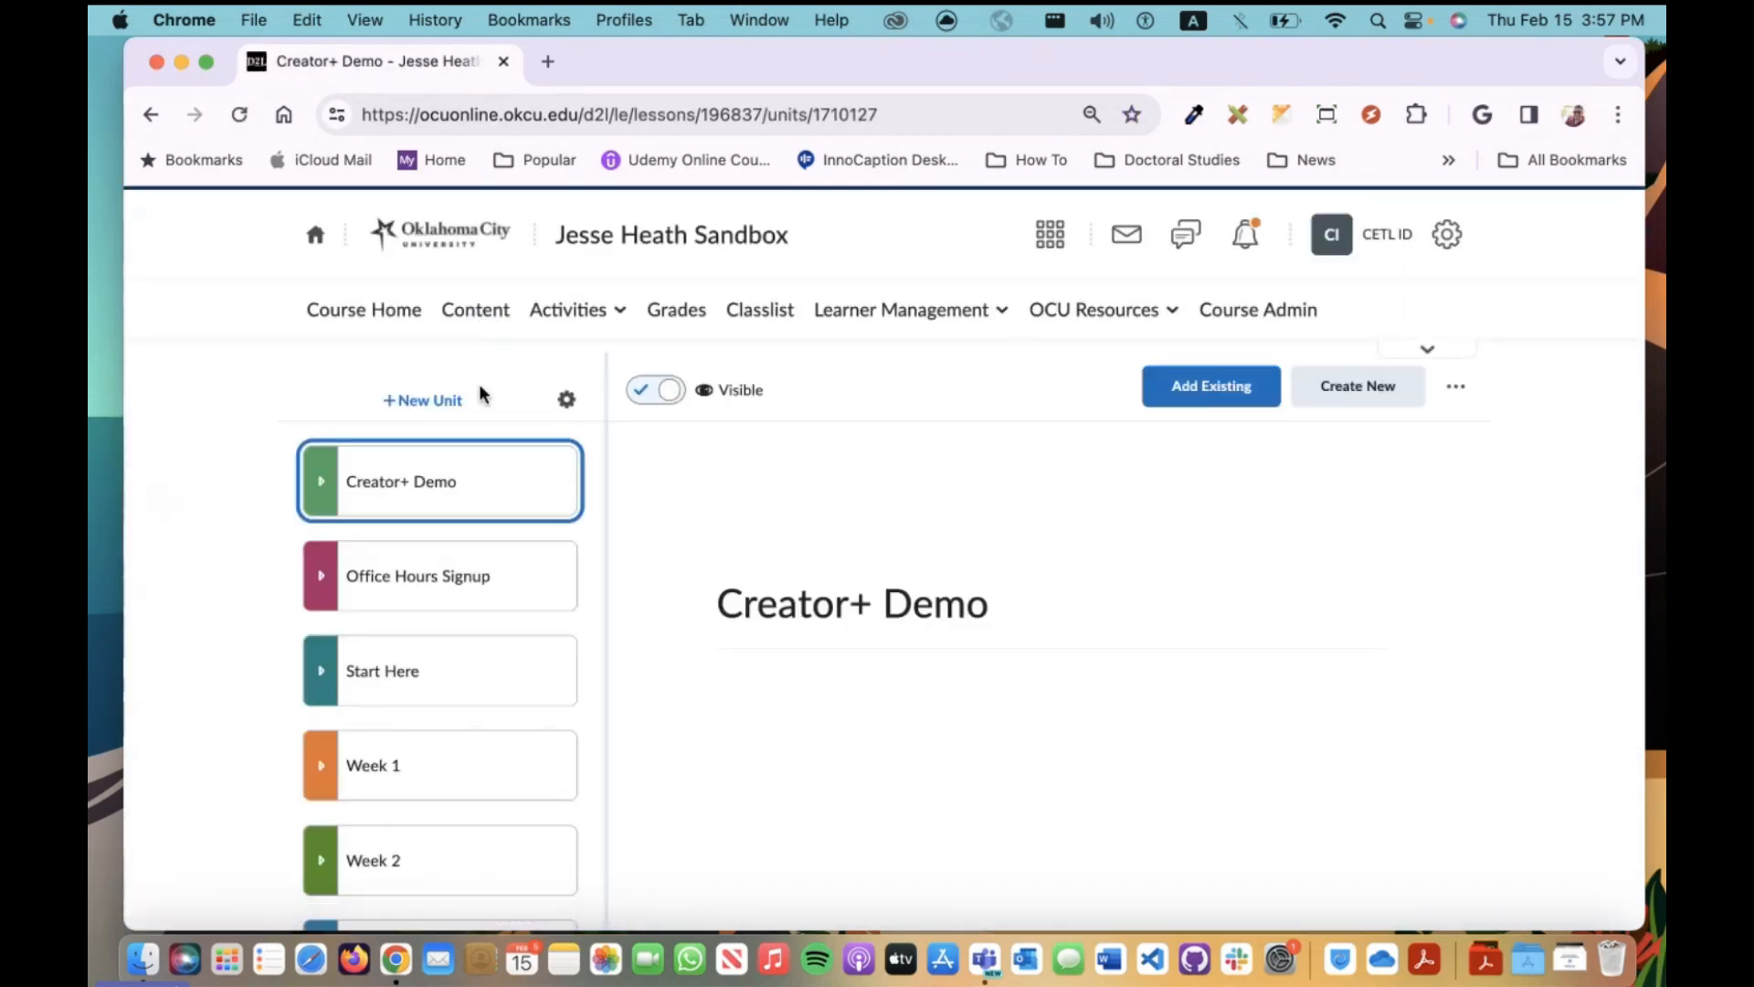
pyautogui.click(392, 782)
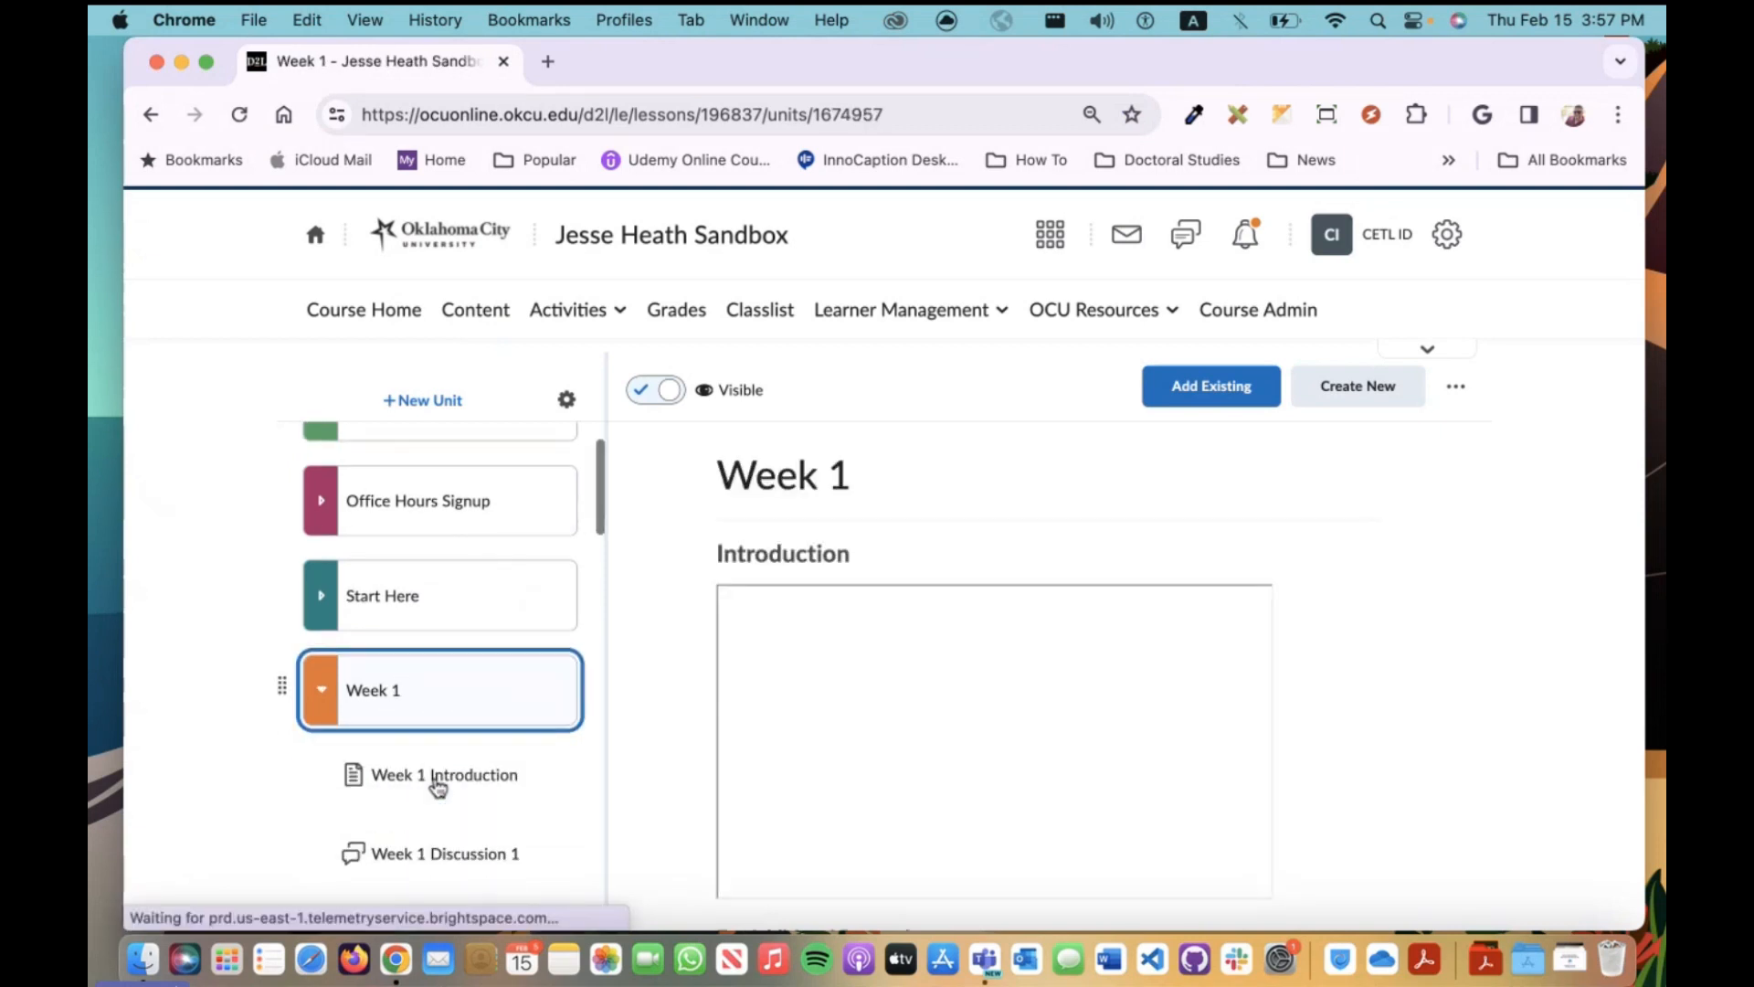
pyautogui.click(433, 774)
pyautogui.scroll(-5, 784, 493)
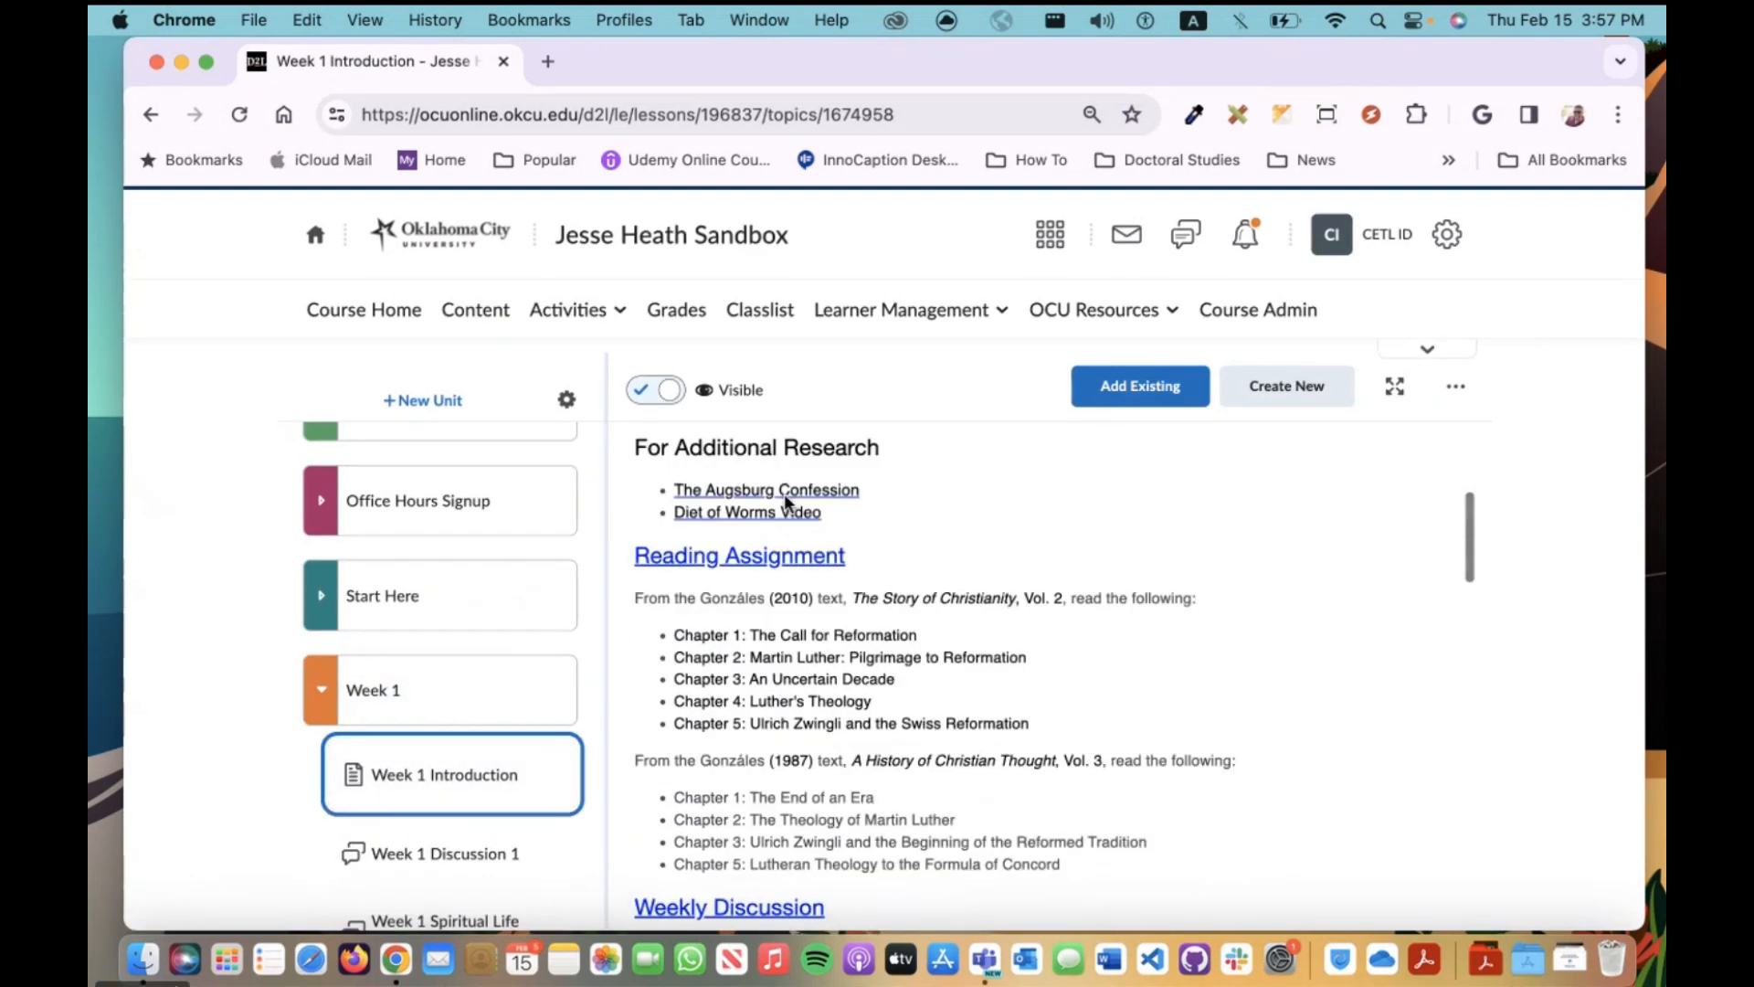
pyautogui.scroll(1, 784, 493)
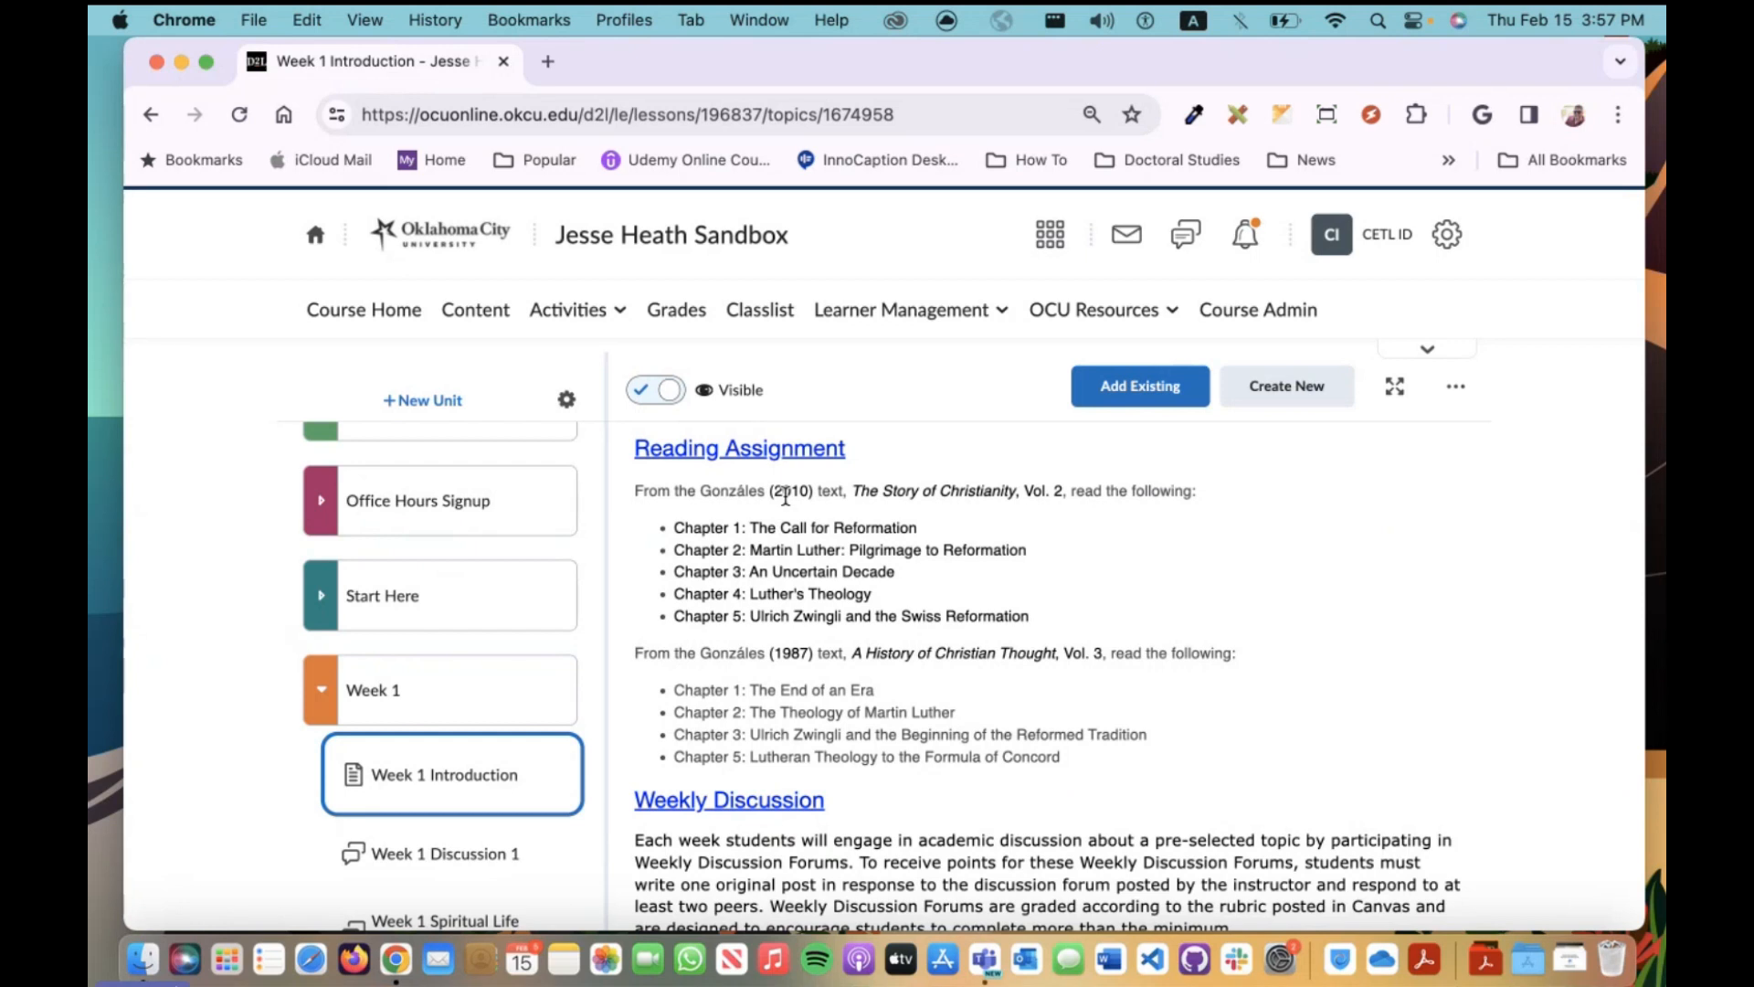
# Capture the entire screen and open the new screenshot from its floating thumbnail
pyautogui.press('super+shift+3')
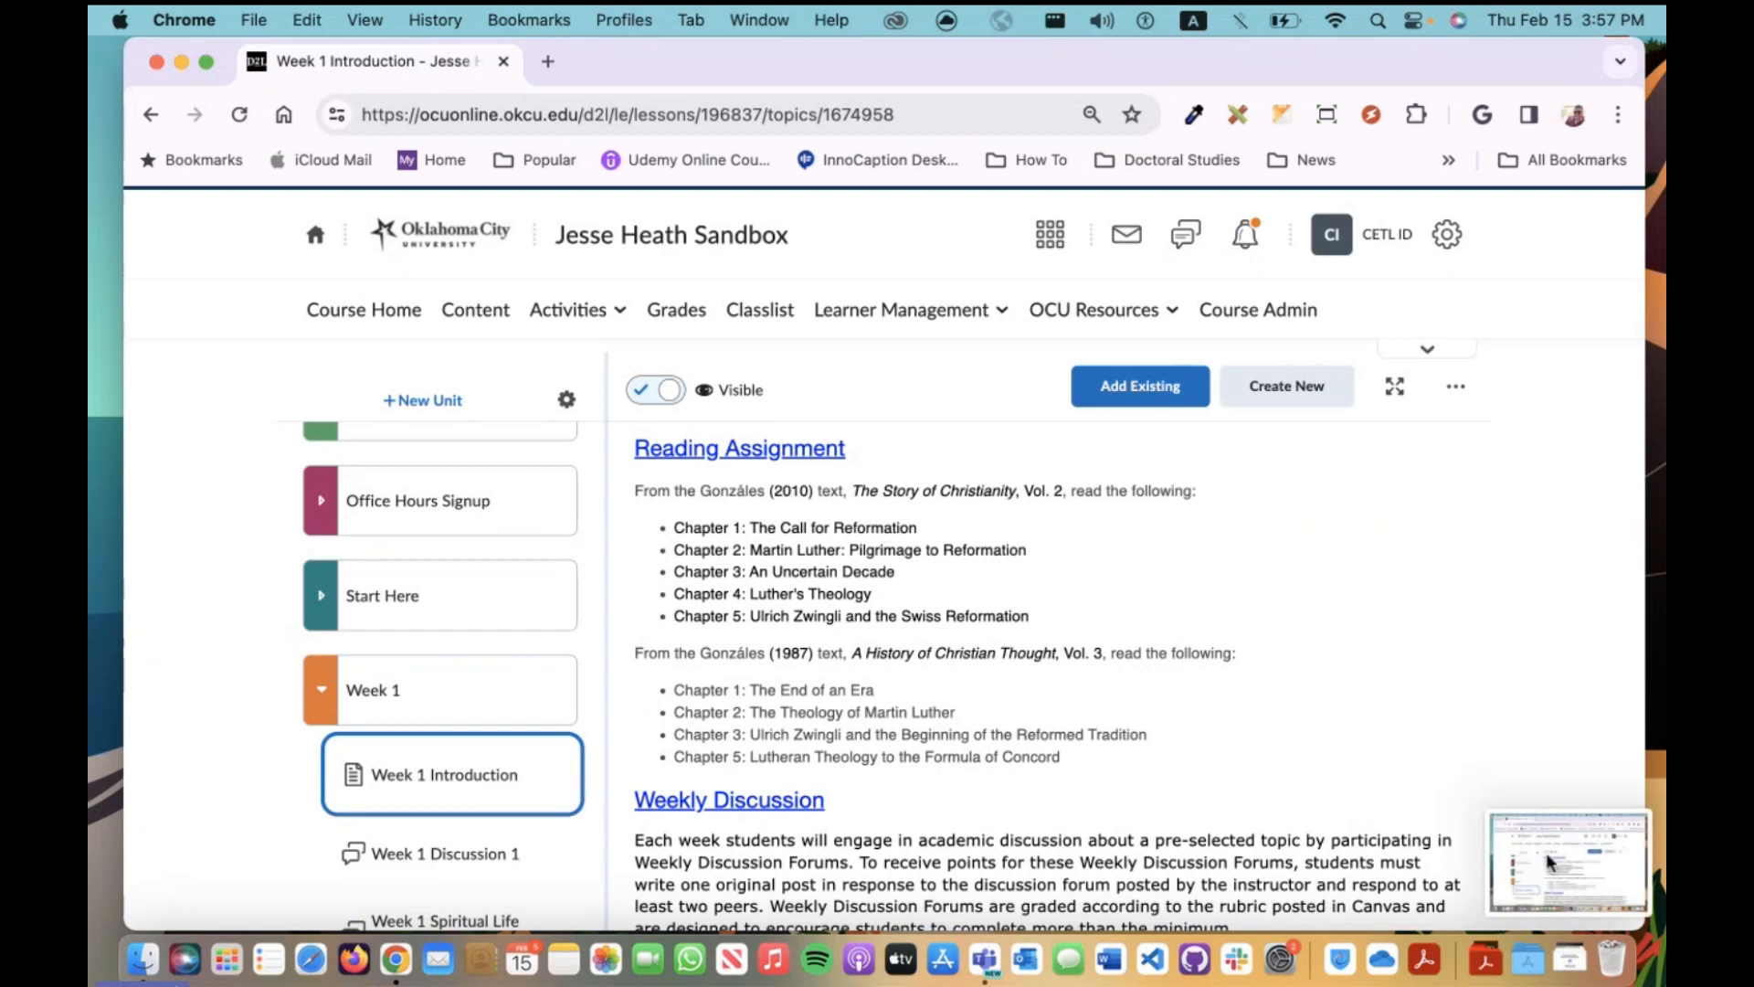
pyautogui.rightClick(1584, 868)
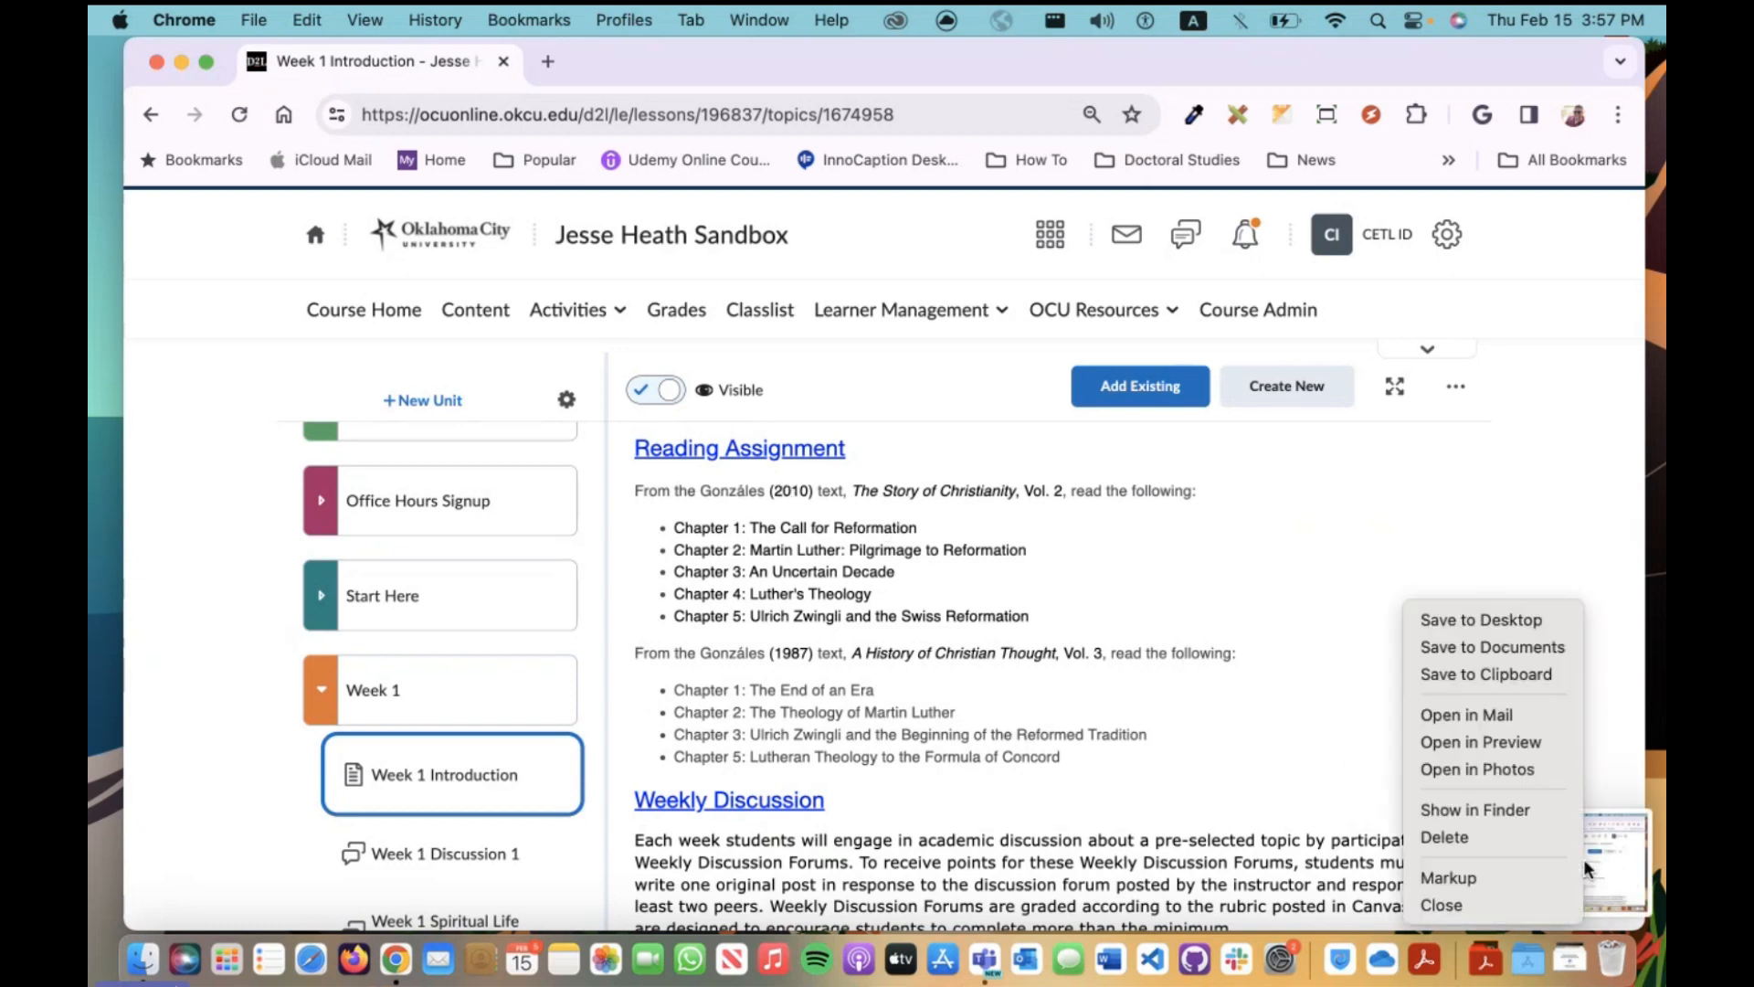
pyautogui.click(1608, 864)
pyautogui.click(1608, 865)
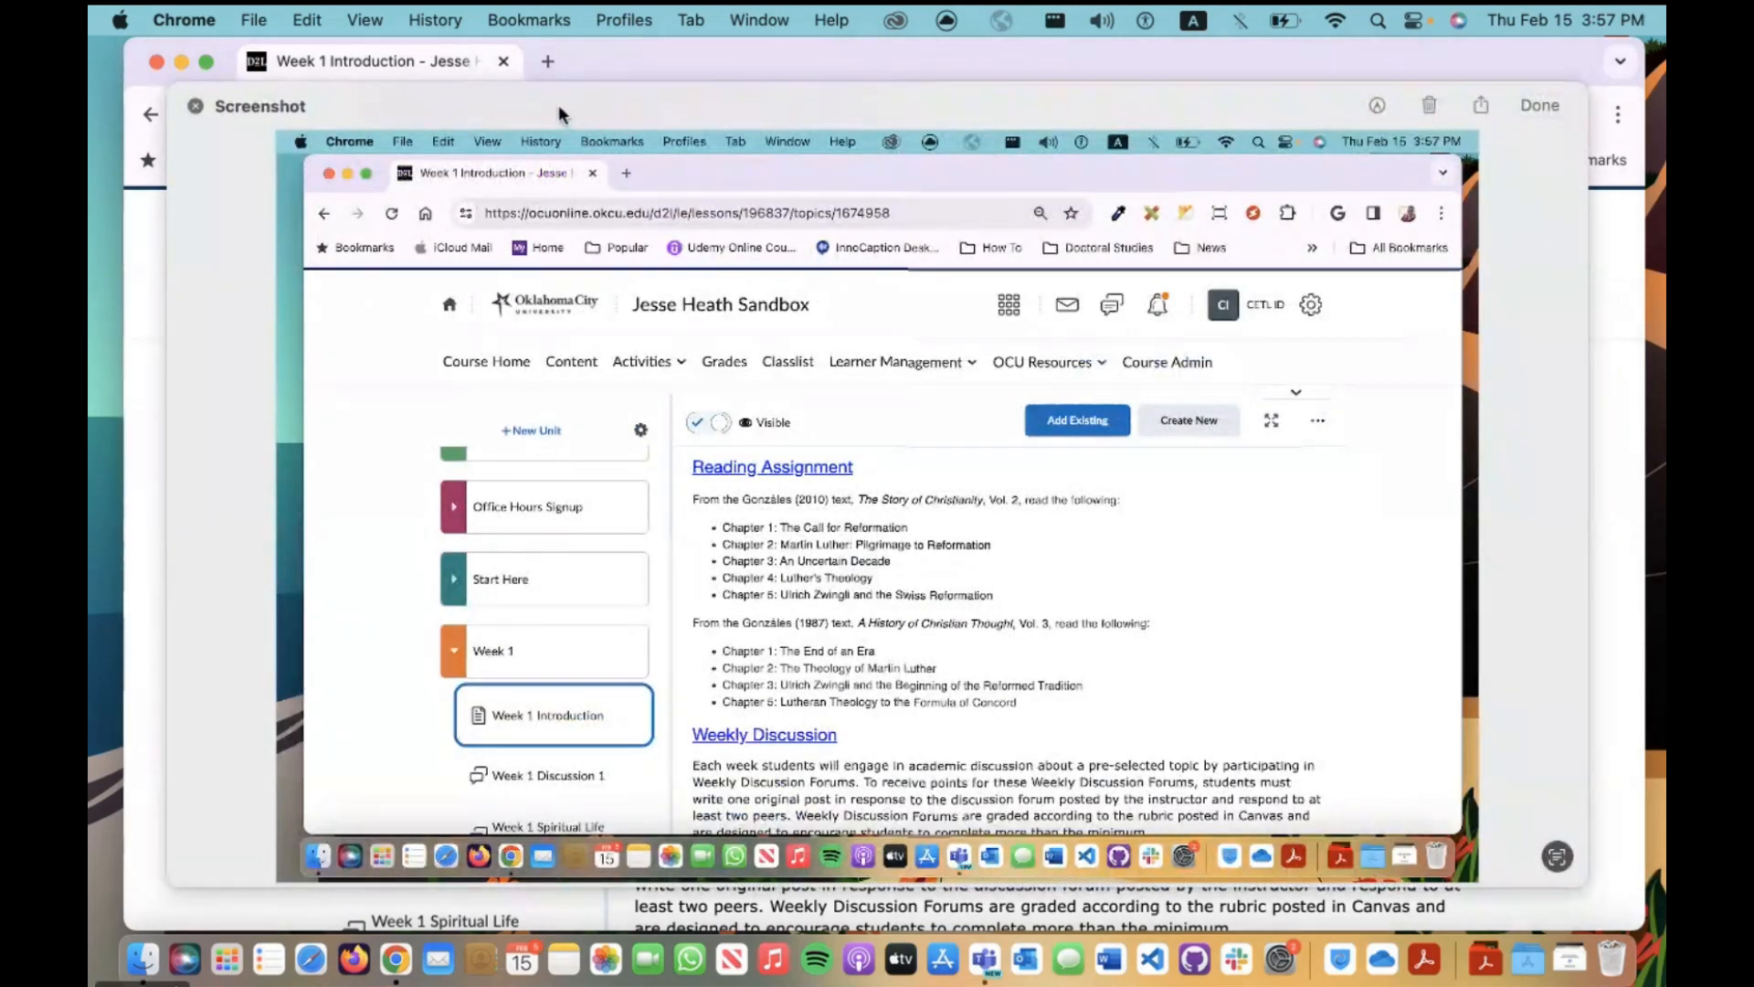
# Move and enlarge the full-screen screenshot's preview window, and close it keeping the screenshot
pyautogui.moveTo(557, 103); pyautogui.dragTo(517, 71)
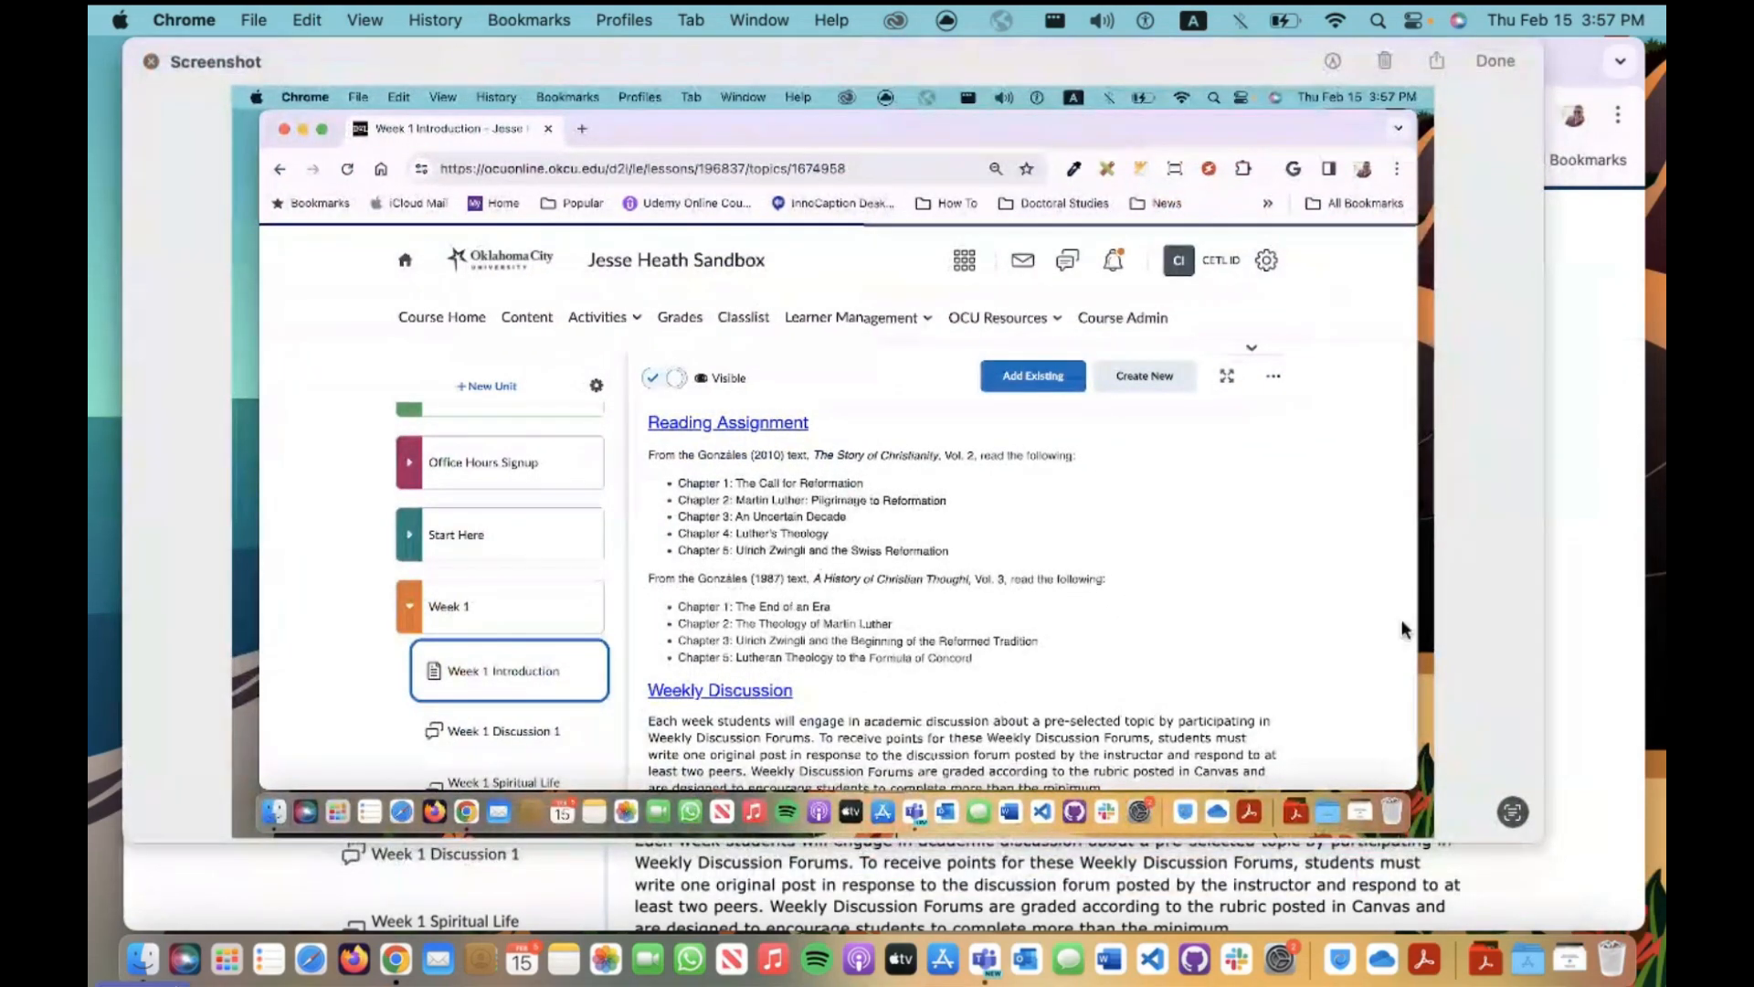
pyautogui.moveTo(1542, 840); pyautogui.dragTo(1647, 930)
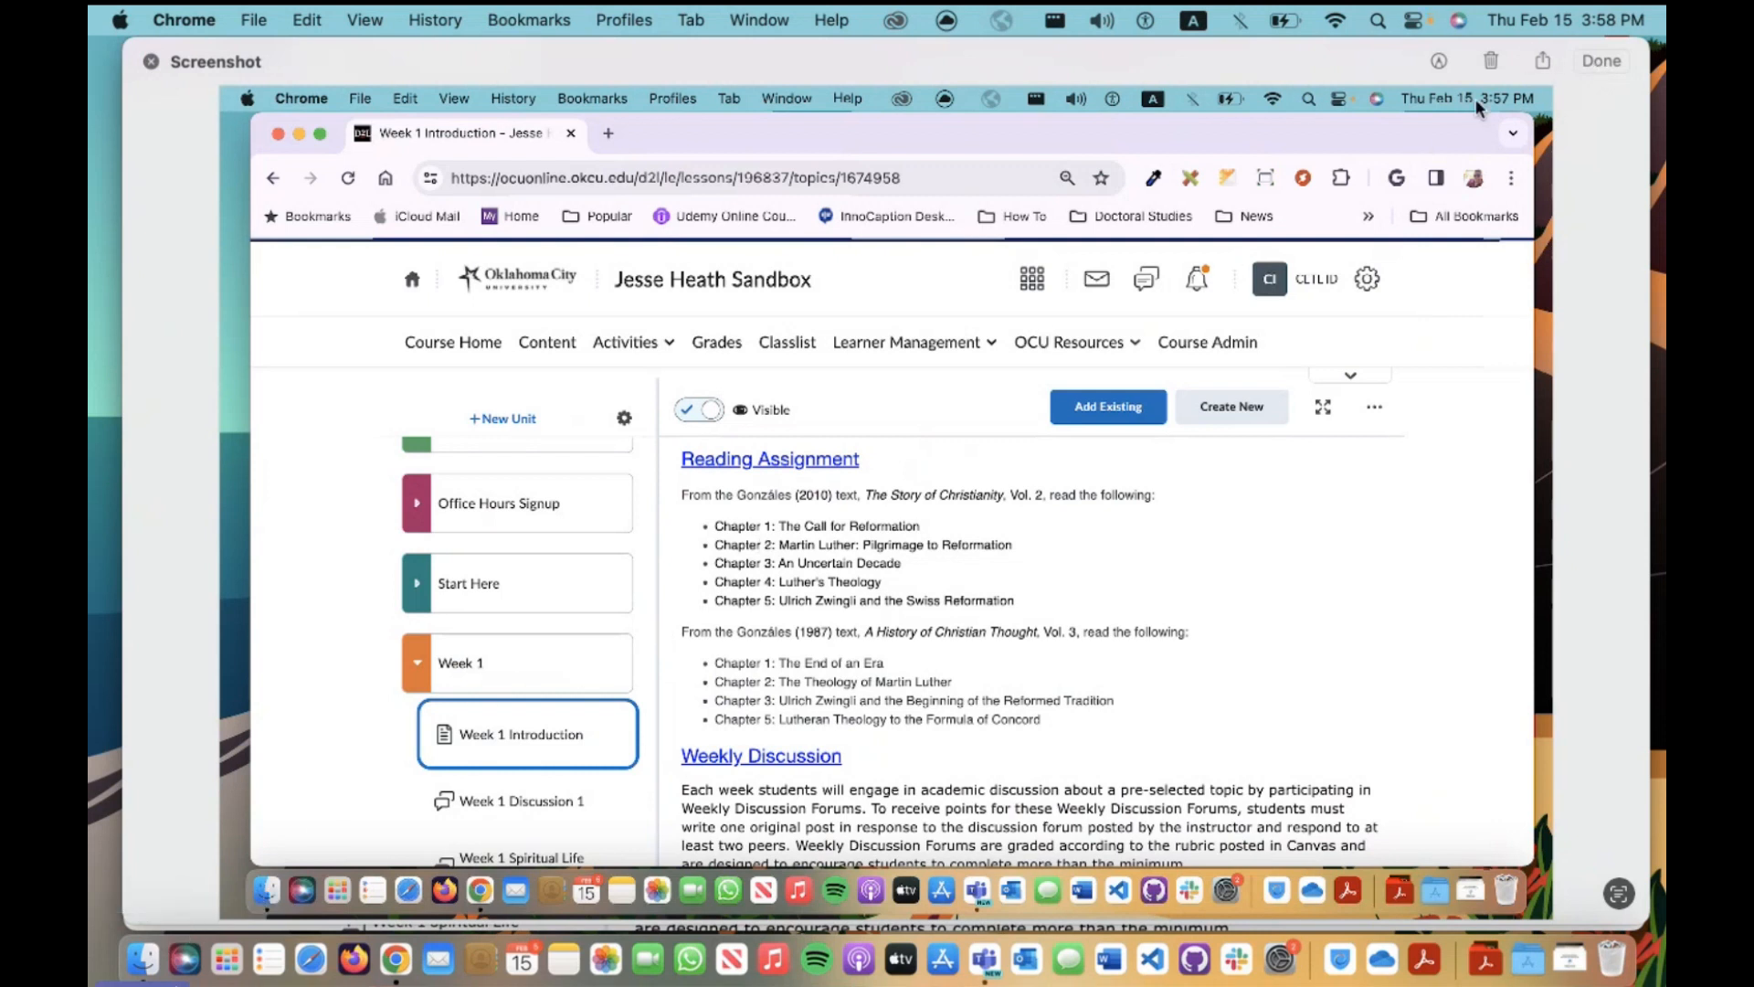
pyautogui.click(1598, 62)
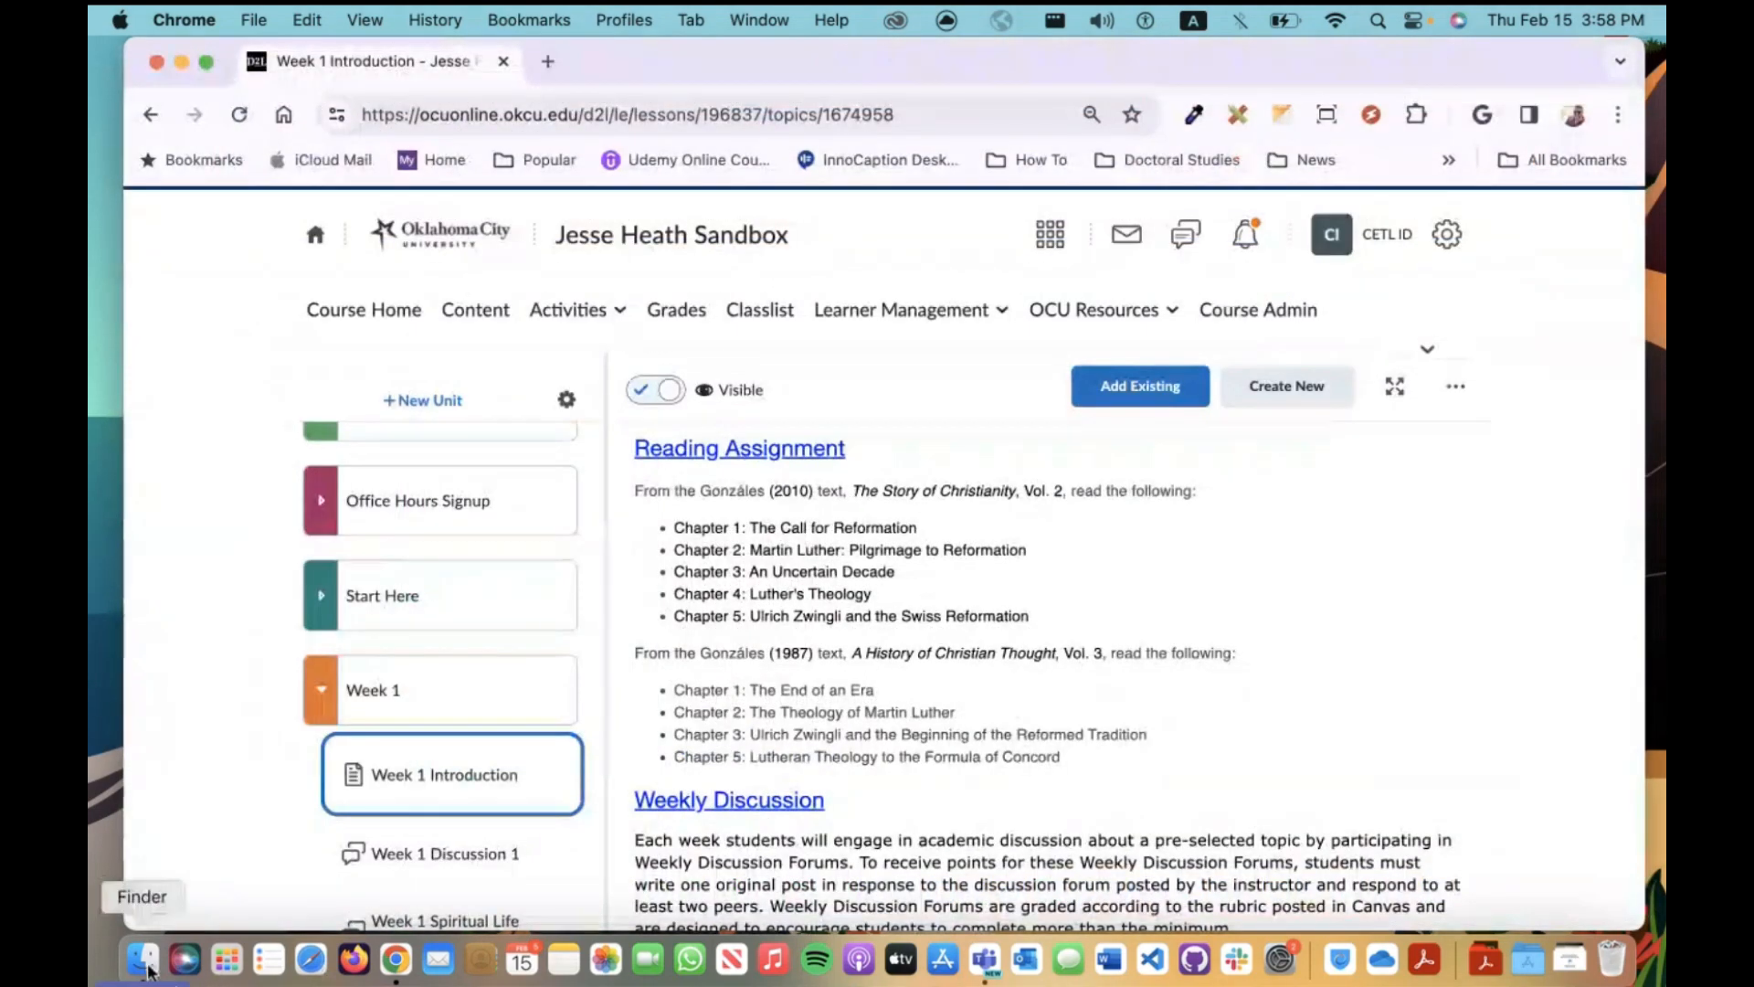
# Switch to Finder and open the Screenshots folder inside Pictures
pyautogui.click(153, 966)
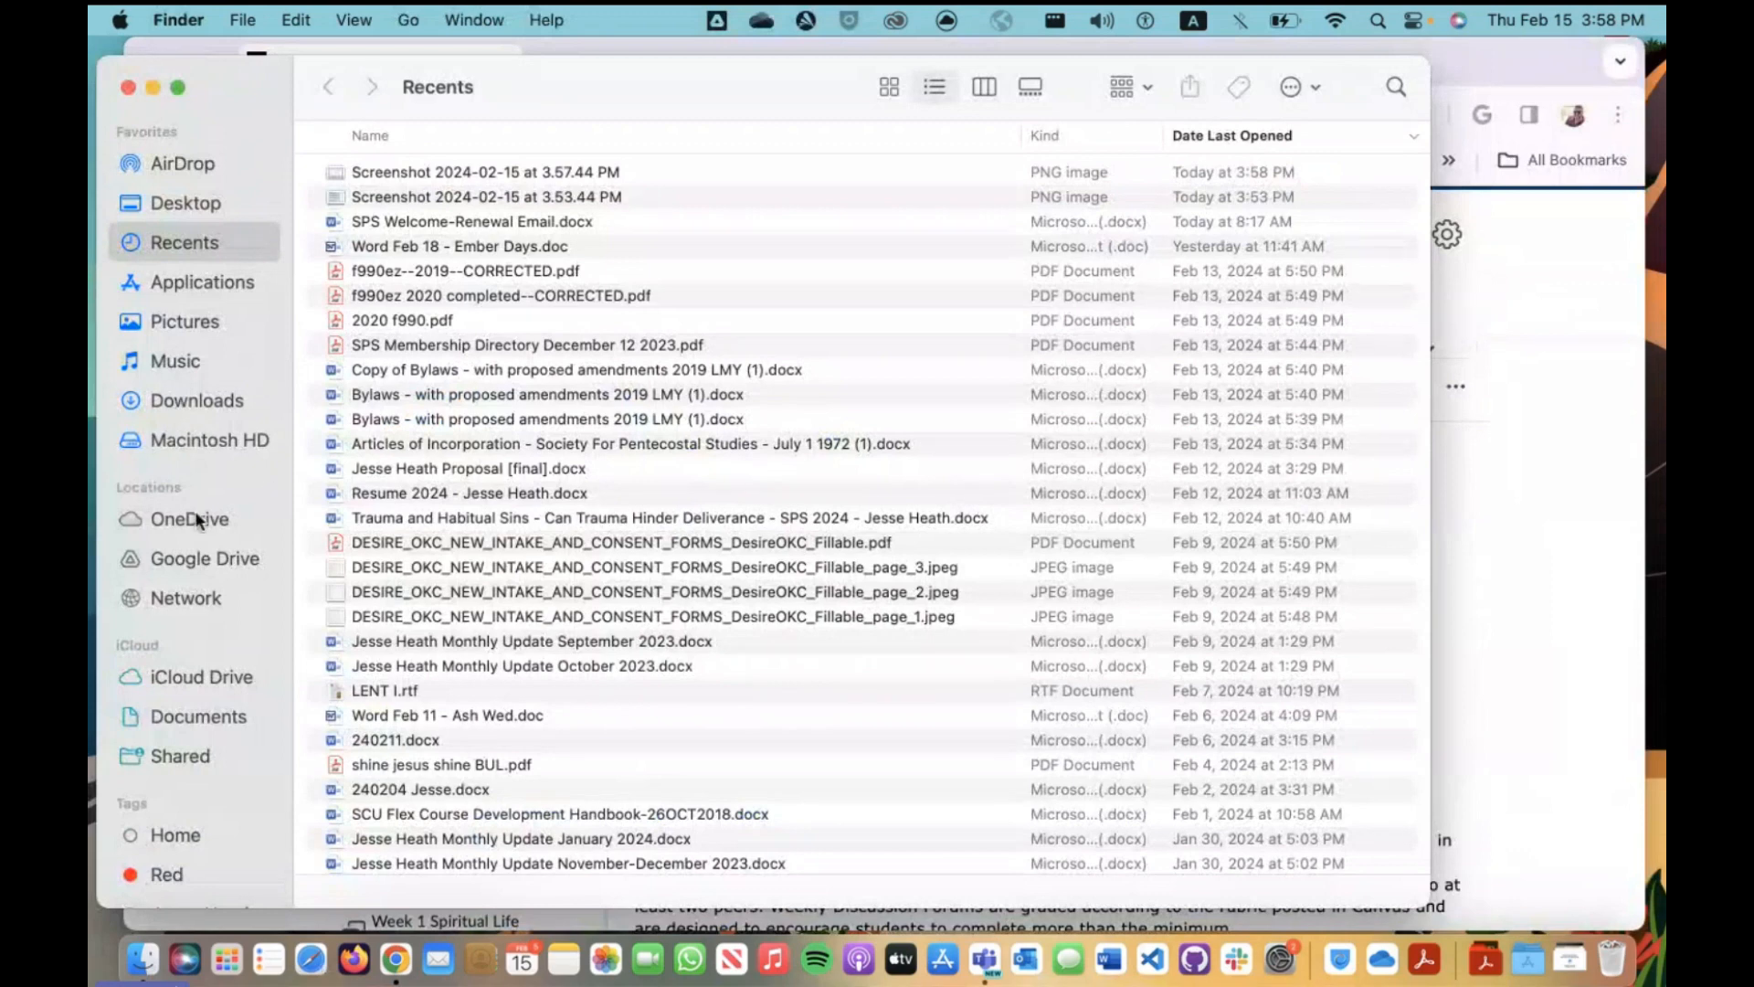
pyautogui.click(200, 320)
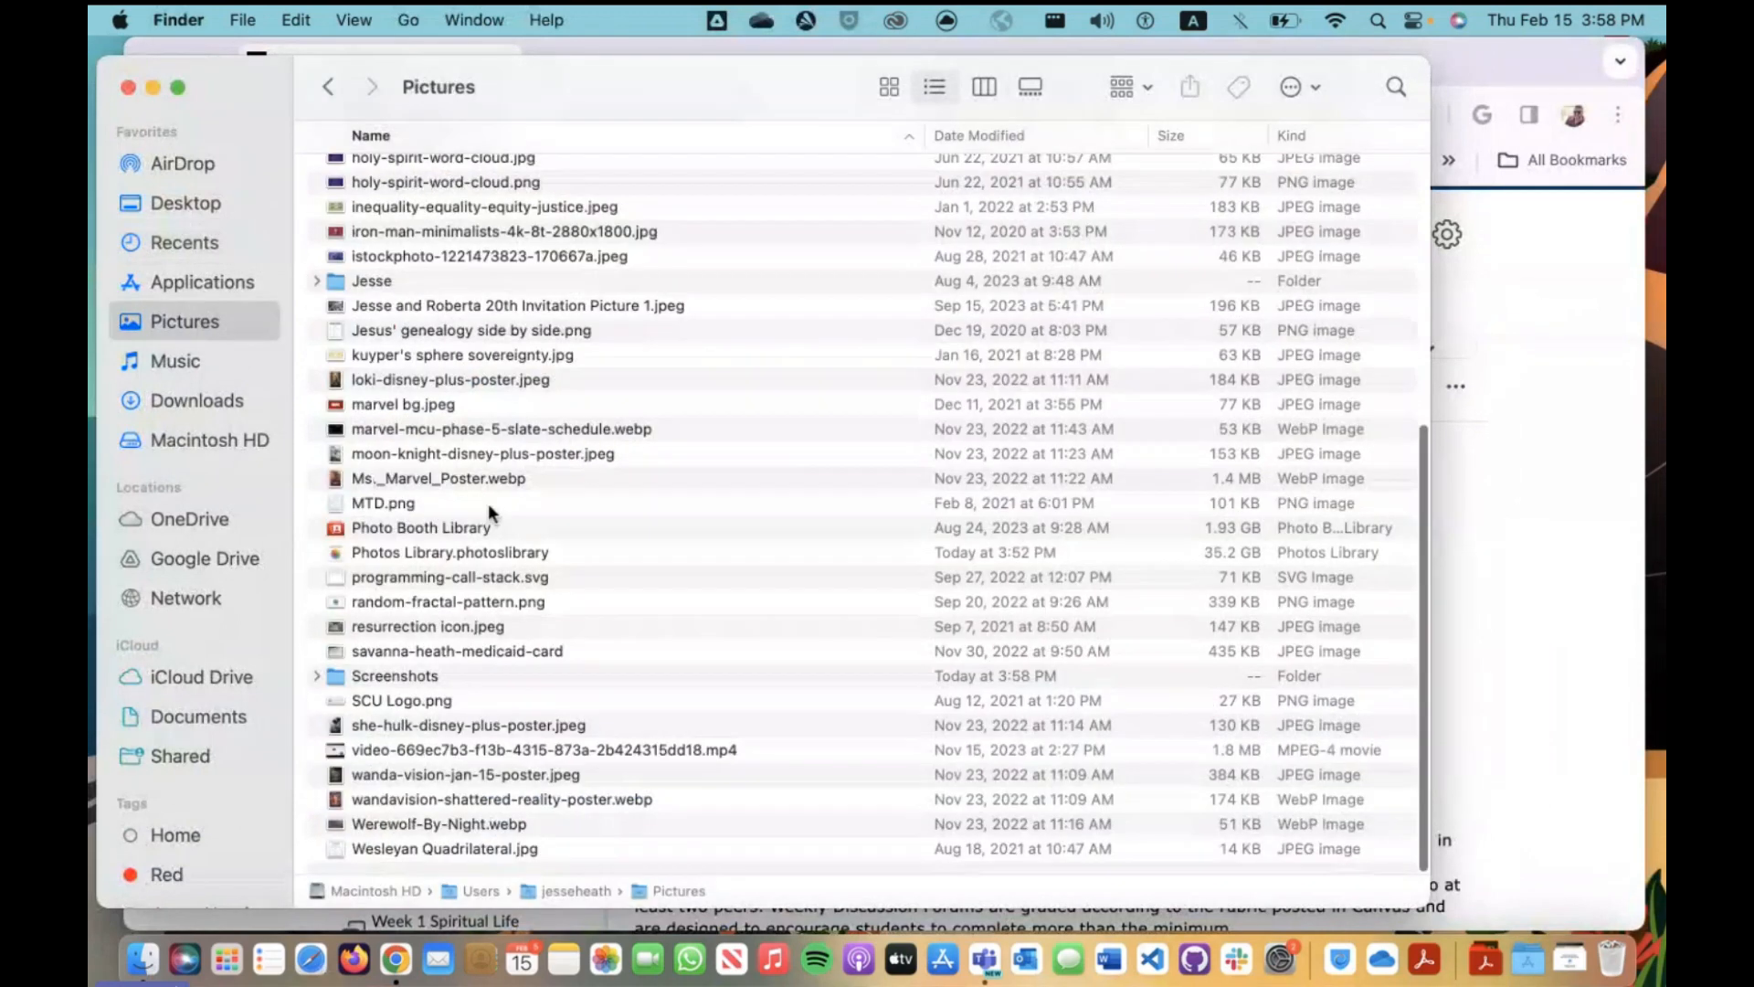
pyautogui.doubleClick(399, 676)
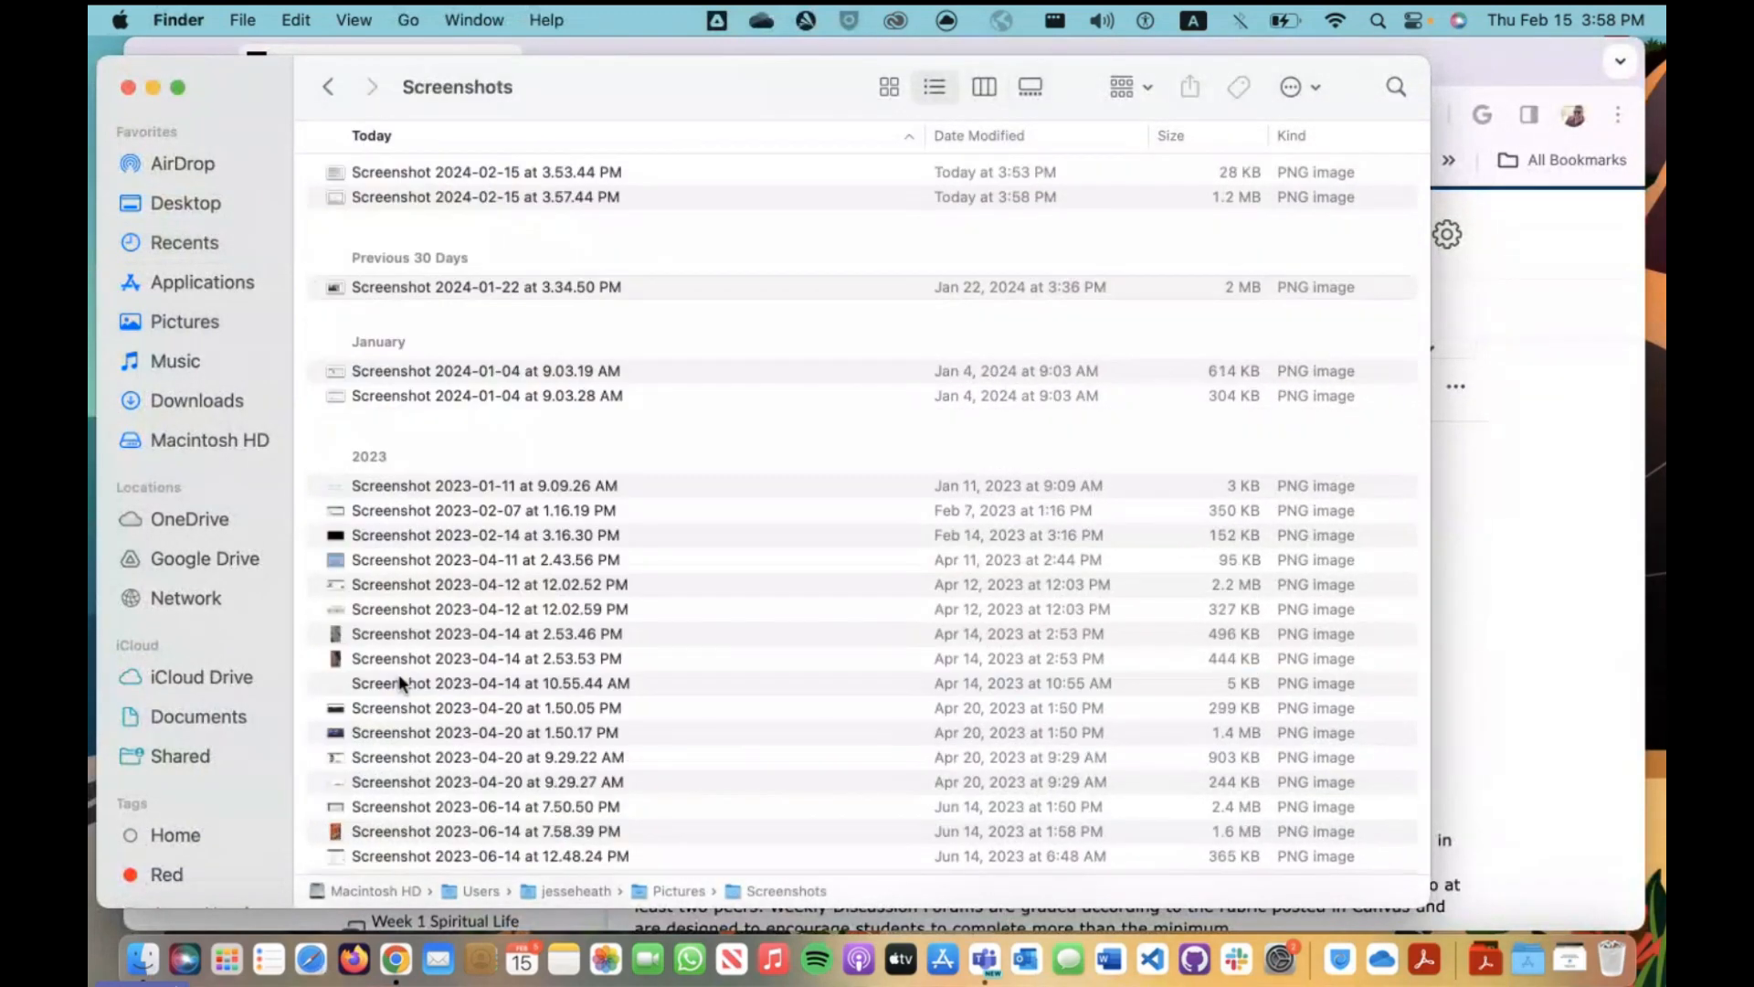
# View today's 3.53.44 PM and 3.57.44 PM screenshots one after the other, and close their previews and the folder window
pyautogui.doubleClick(492, 173)
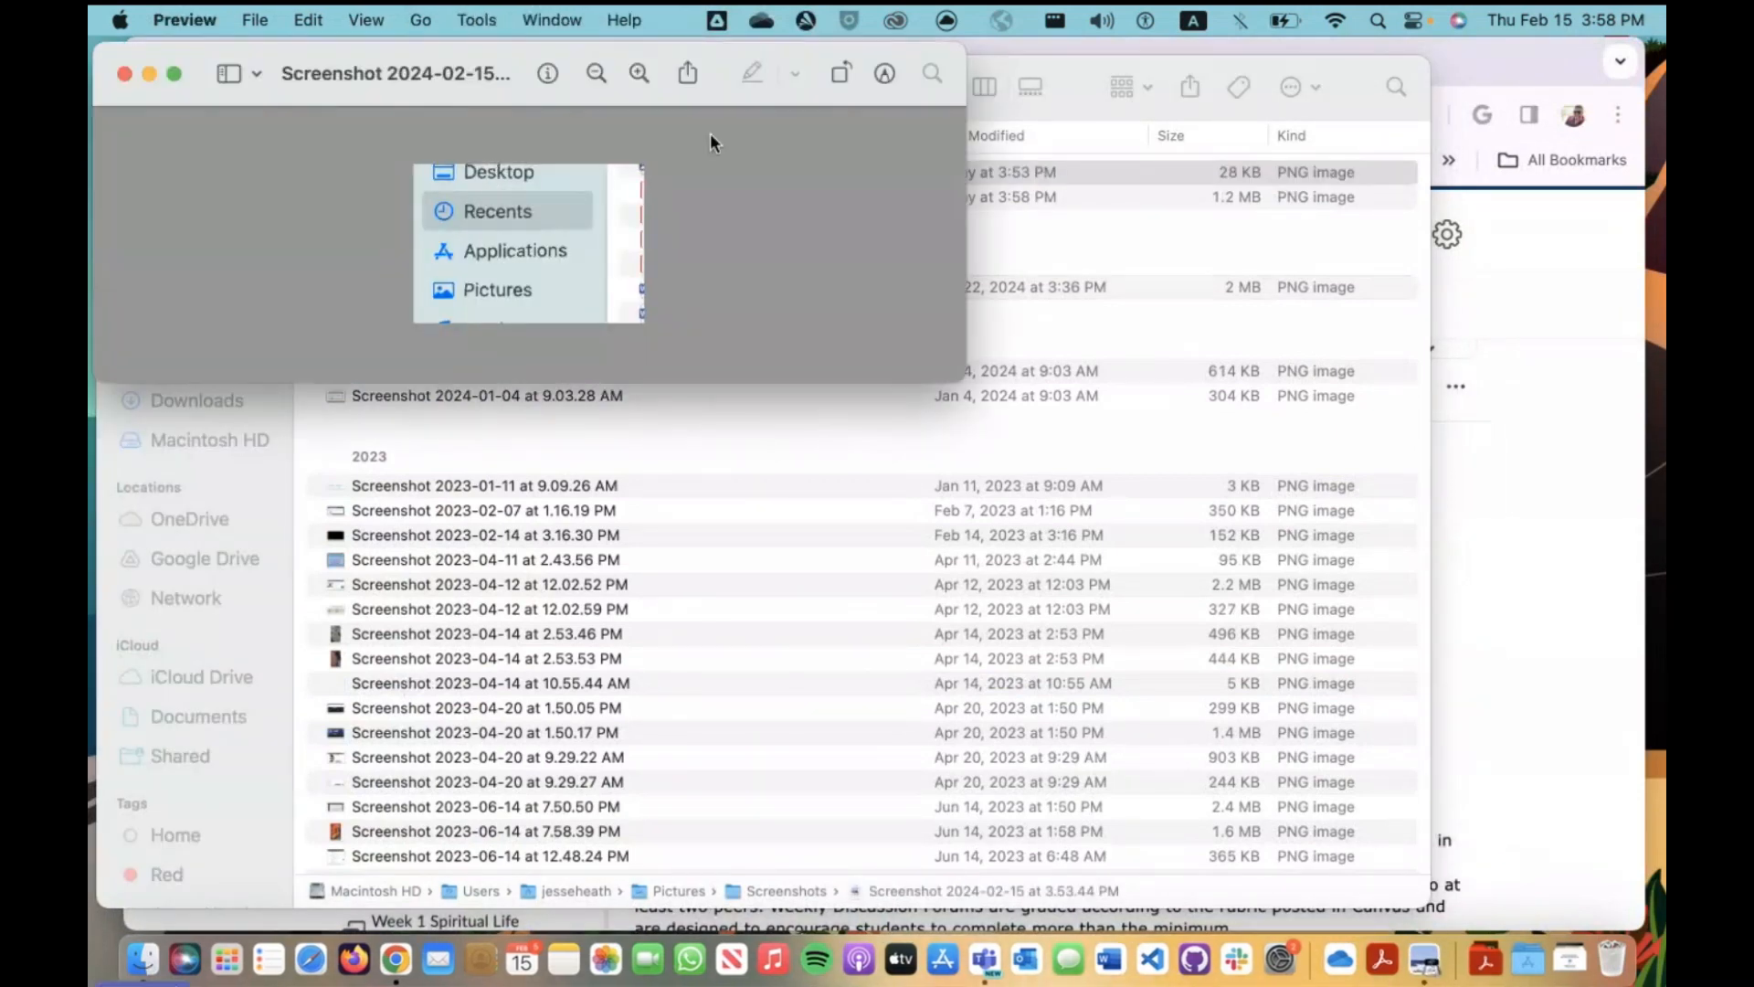
pyautogui.click(118, 73)
pyautogui.click(430, 199)
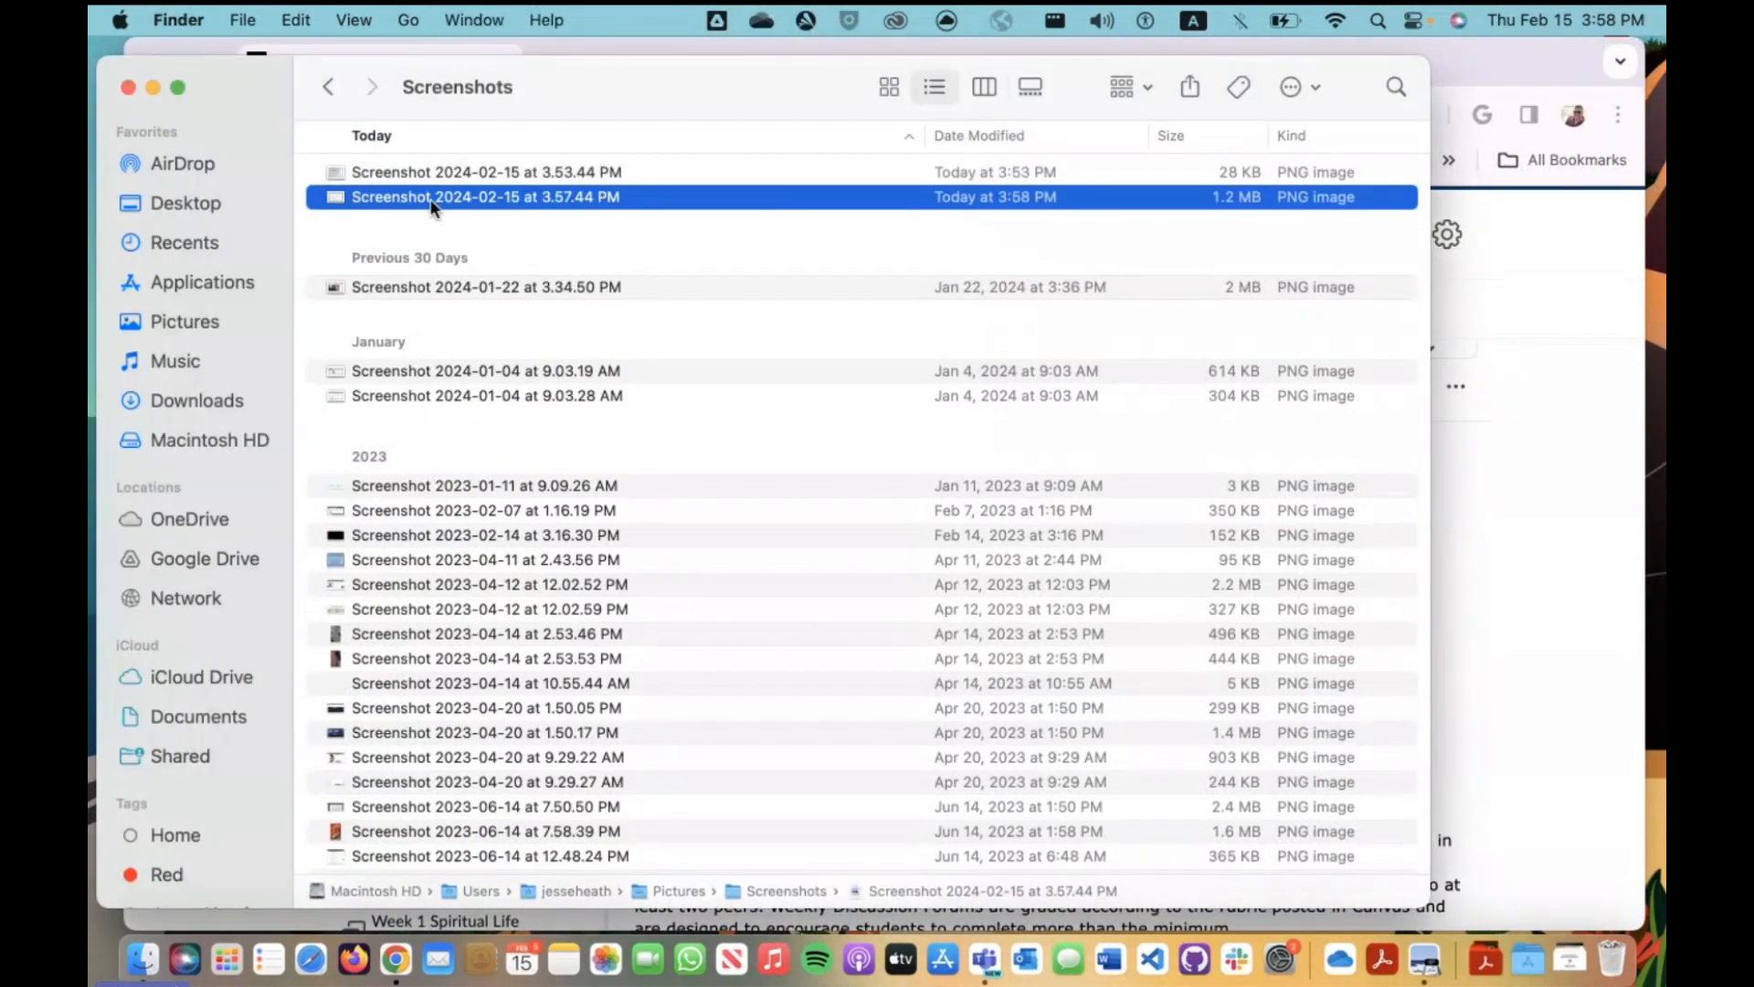
pyautogui.doubleClick(429, 199)
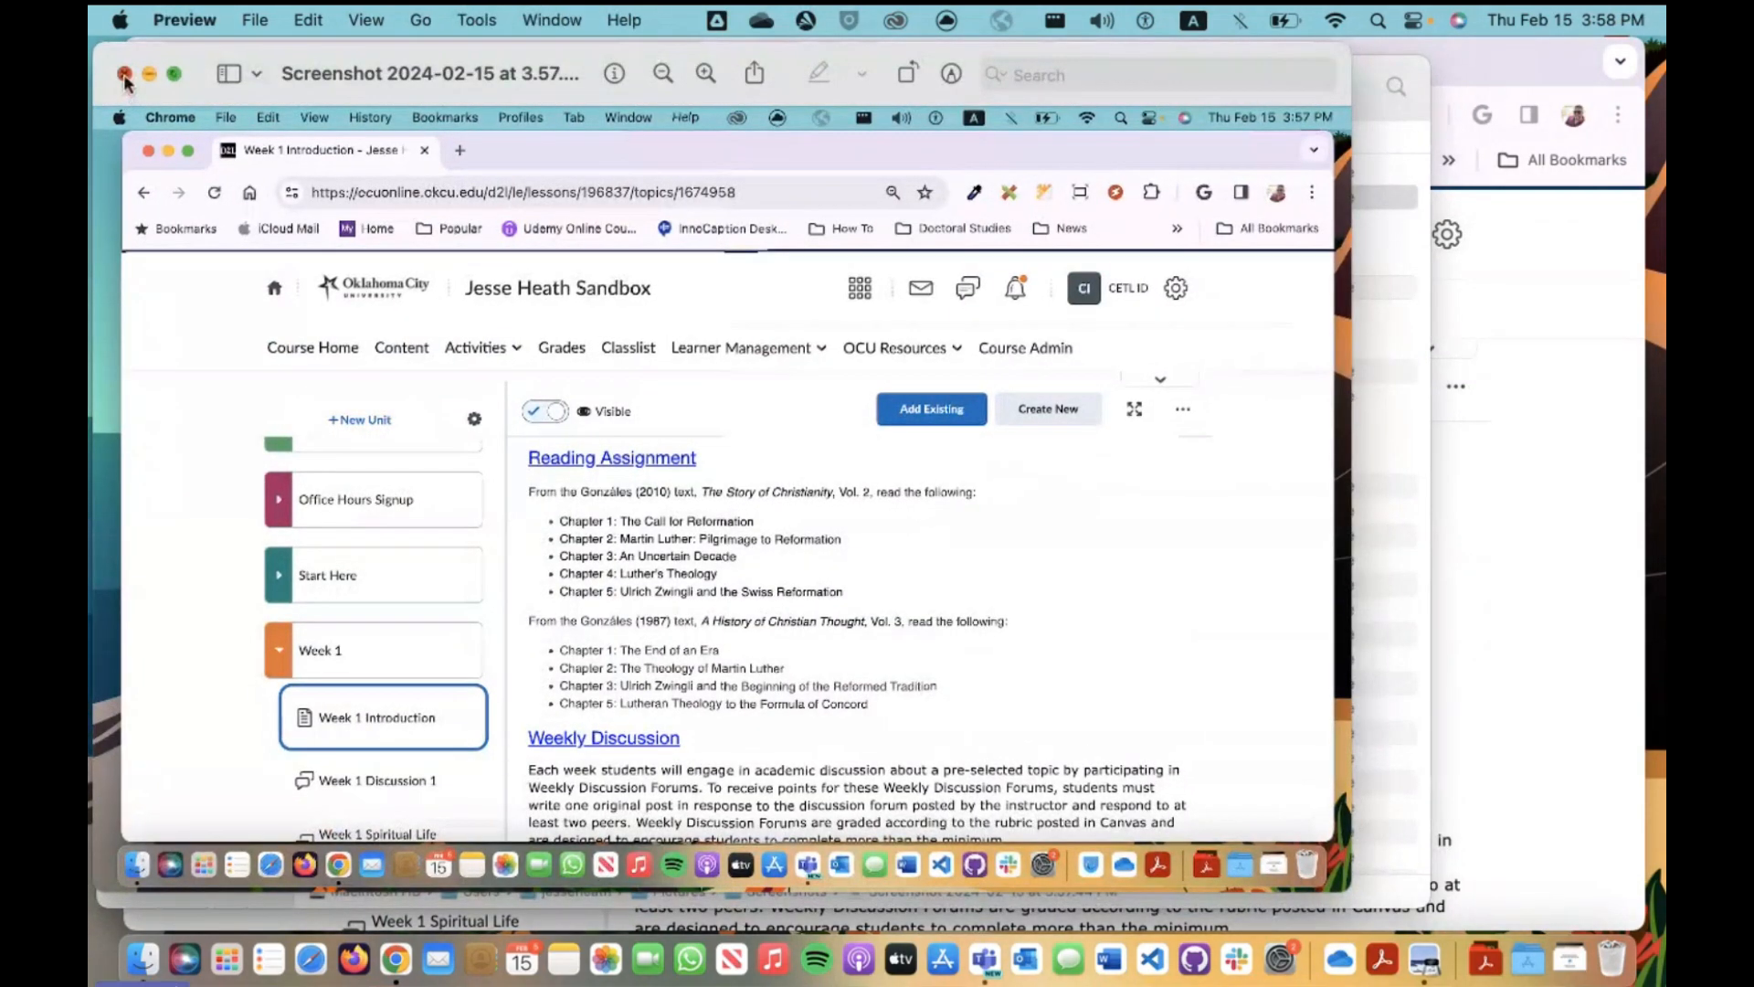
pyautogui.click(125, 74)
pyautogui.click(128, 88)
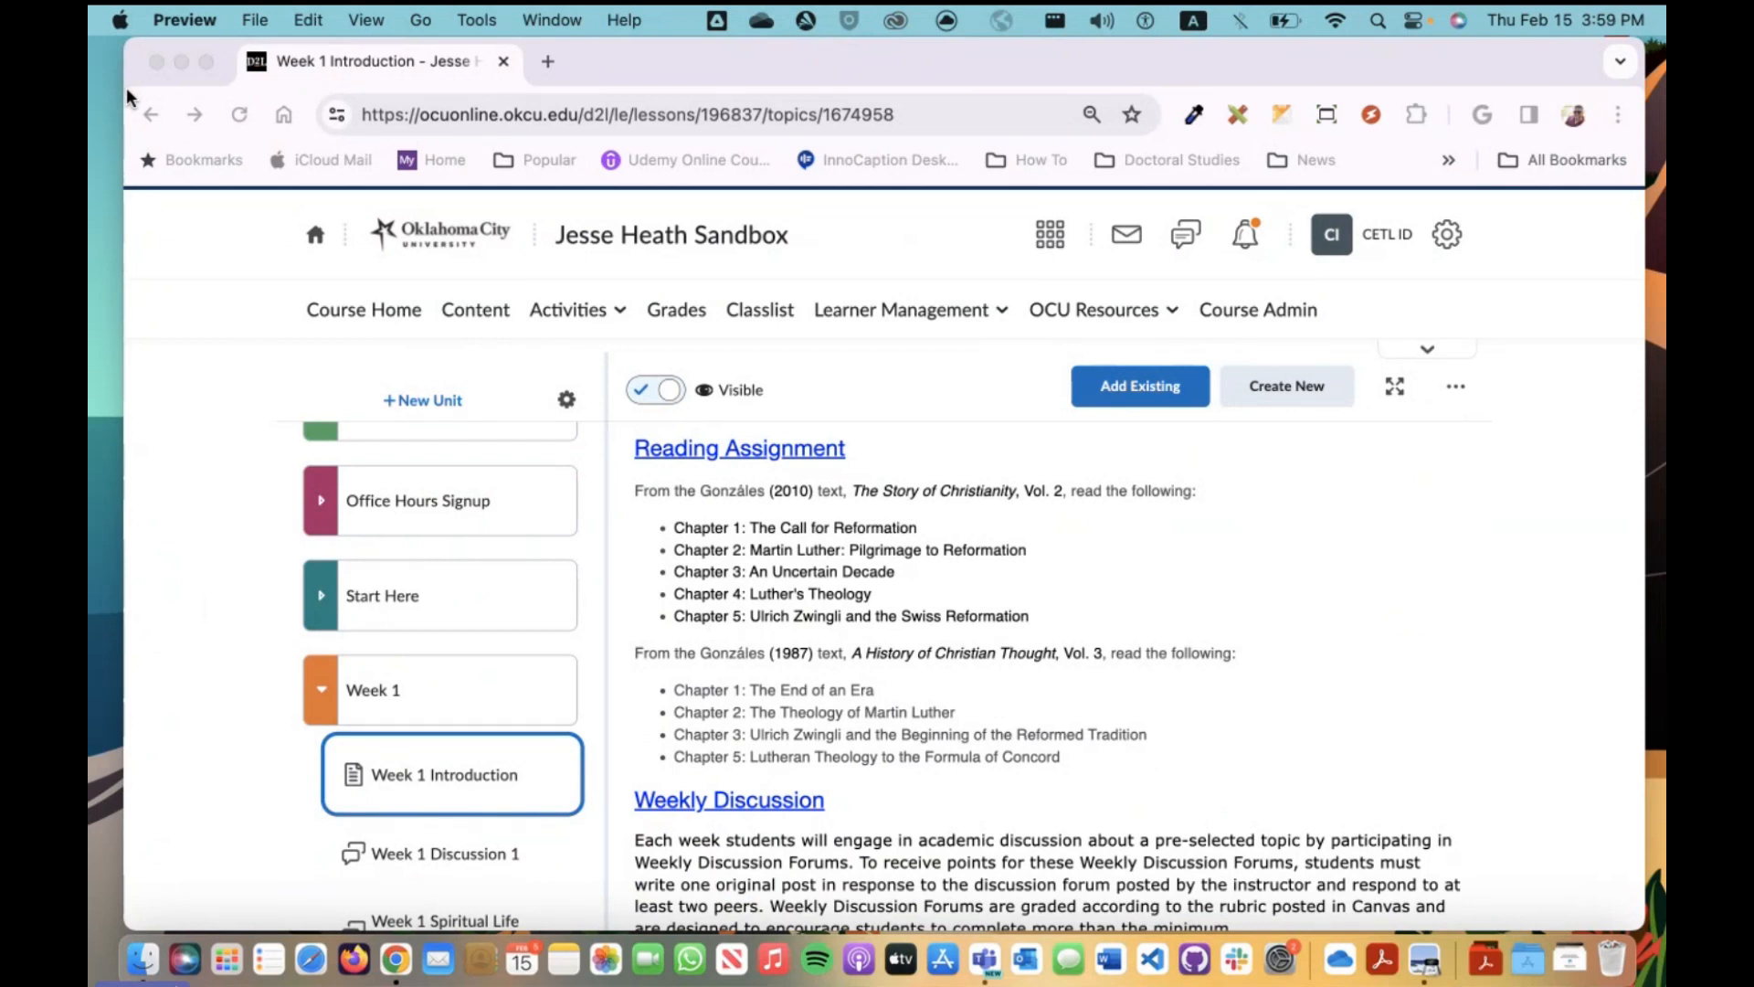
# Capture only the course page area below the bookmarks bar as a partial screenshot
pyautogui.press('super+shift+4')
pyautogui.moveTo(285, 212); pyautogui.dragTo(1542, 921)
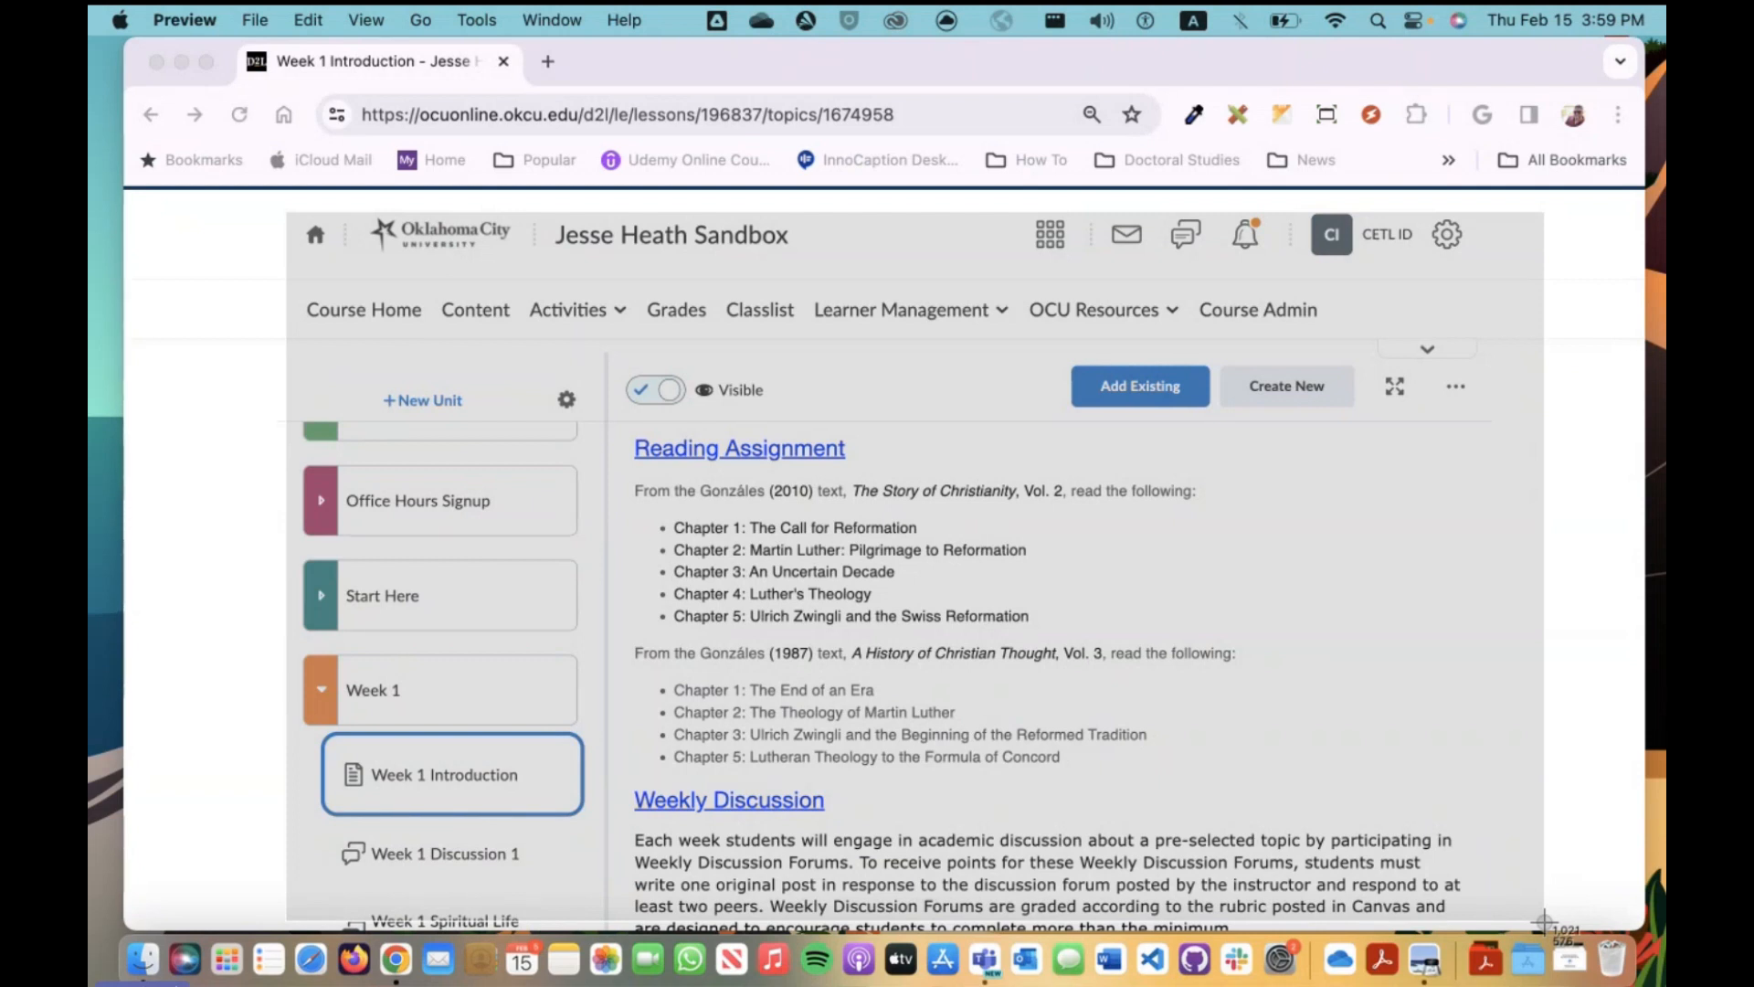
pyautogui.moveTo(1542, 921); pyautogui.dragTo(1542, 919)
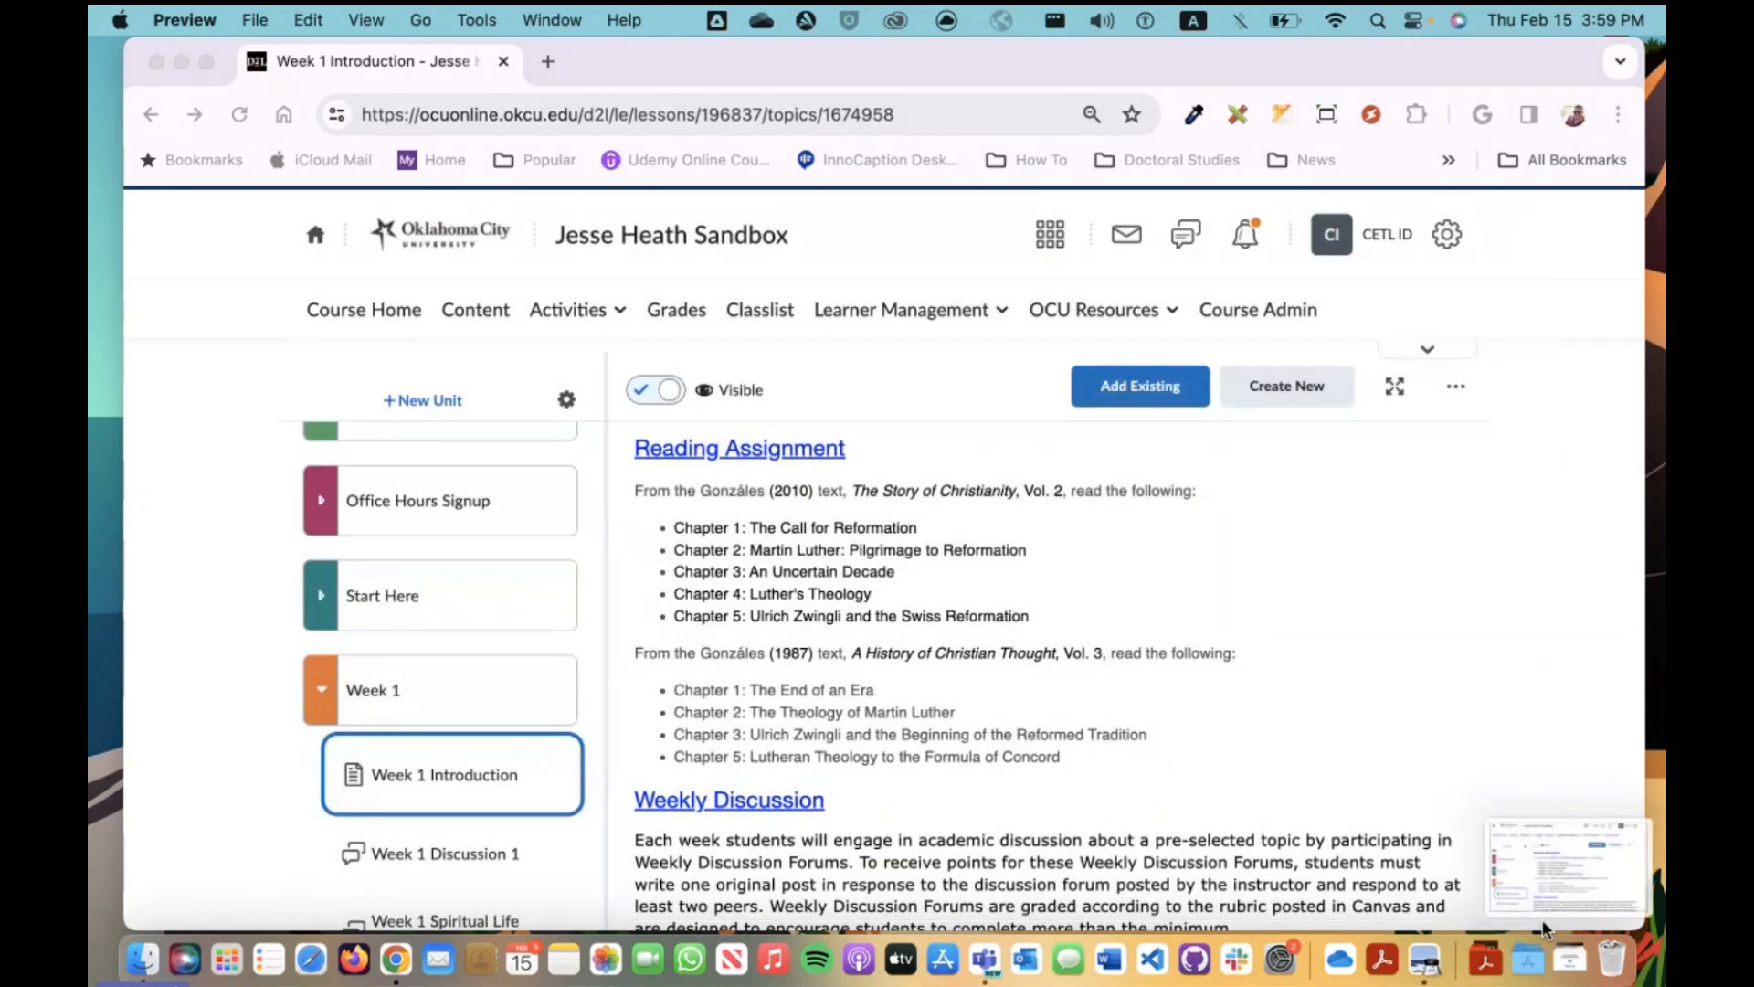
# Open the partial screenshot from its thumbnail and enlarge the preview to nearly the full screen
pyautogui.click(1566, 872)
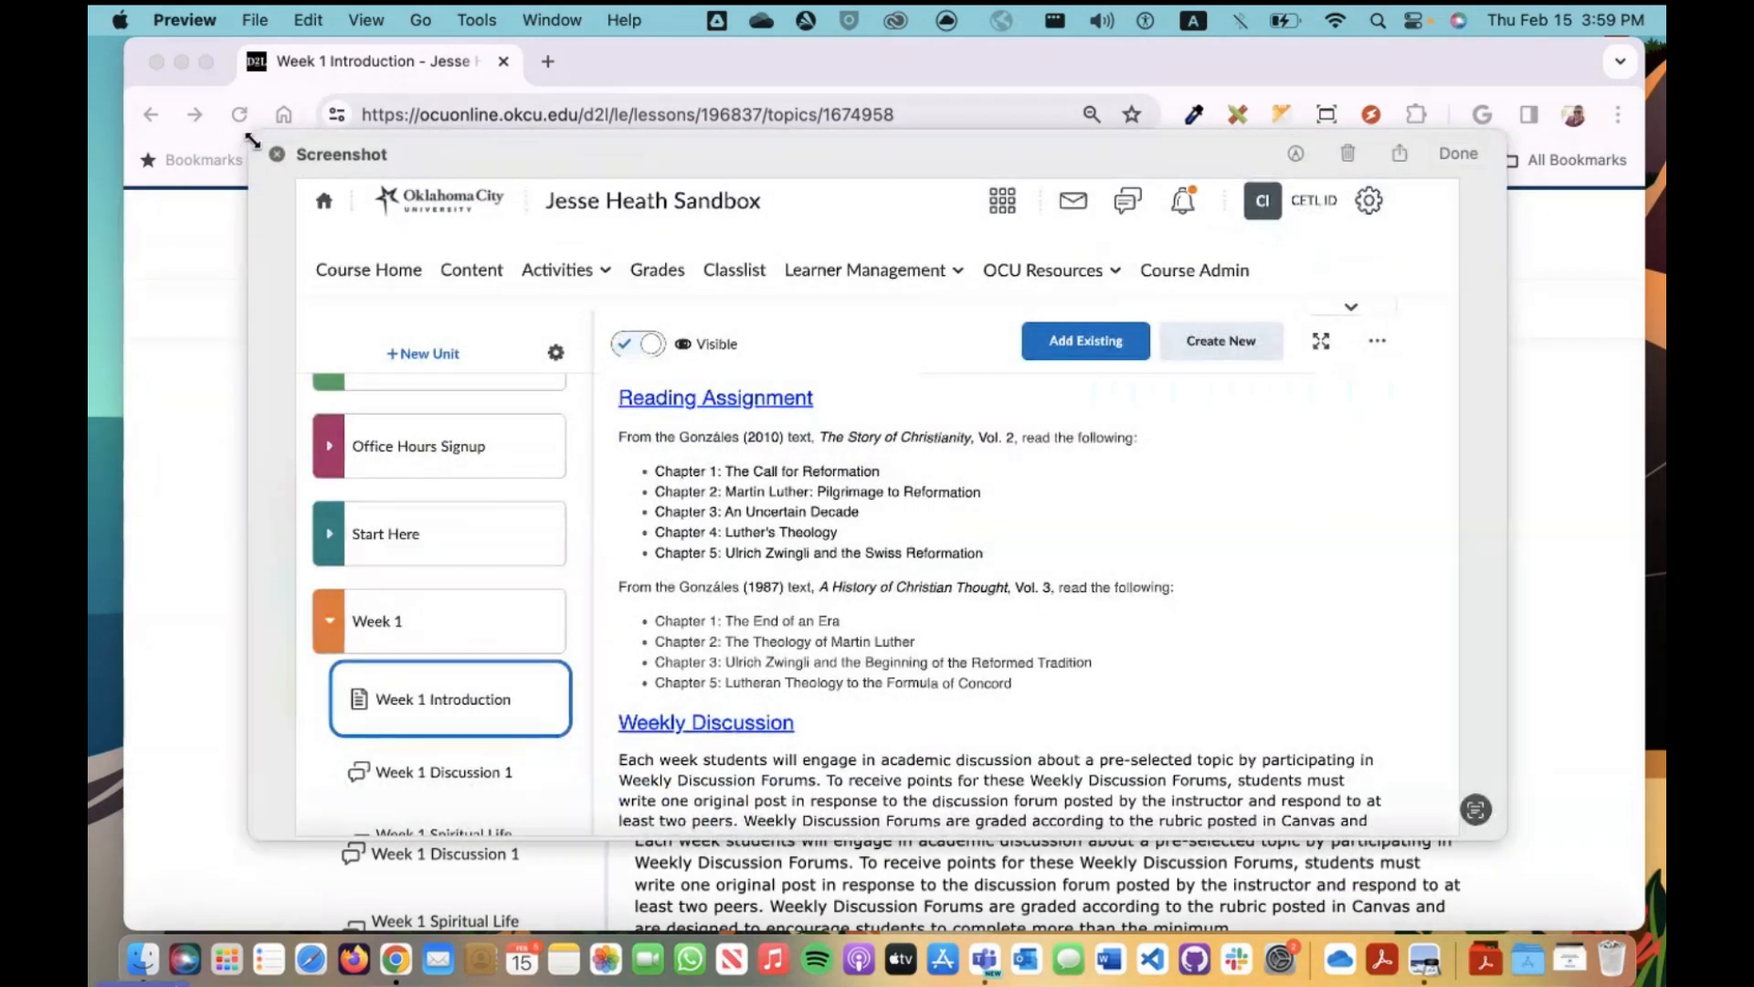
pyautogui.moveTo(252, 141); pyautogui.dragTo(121, 59)
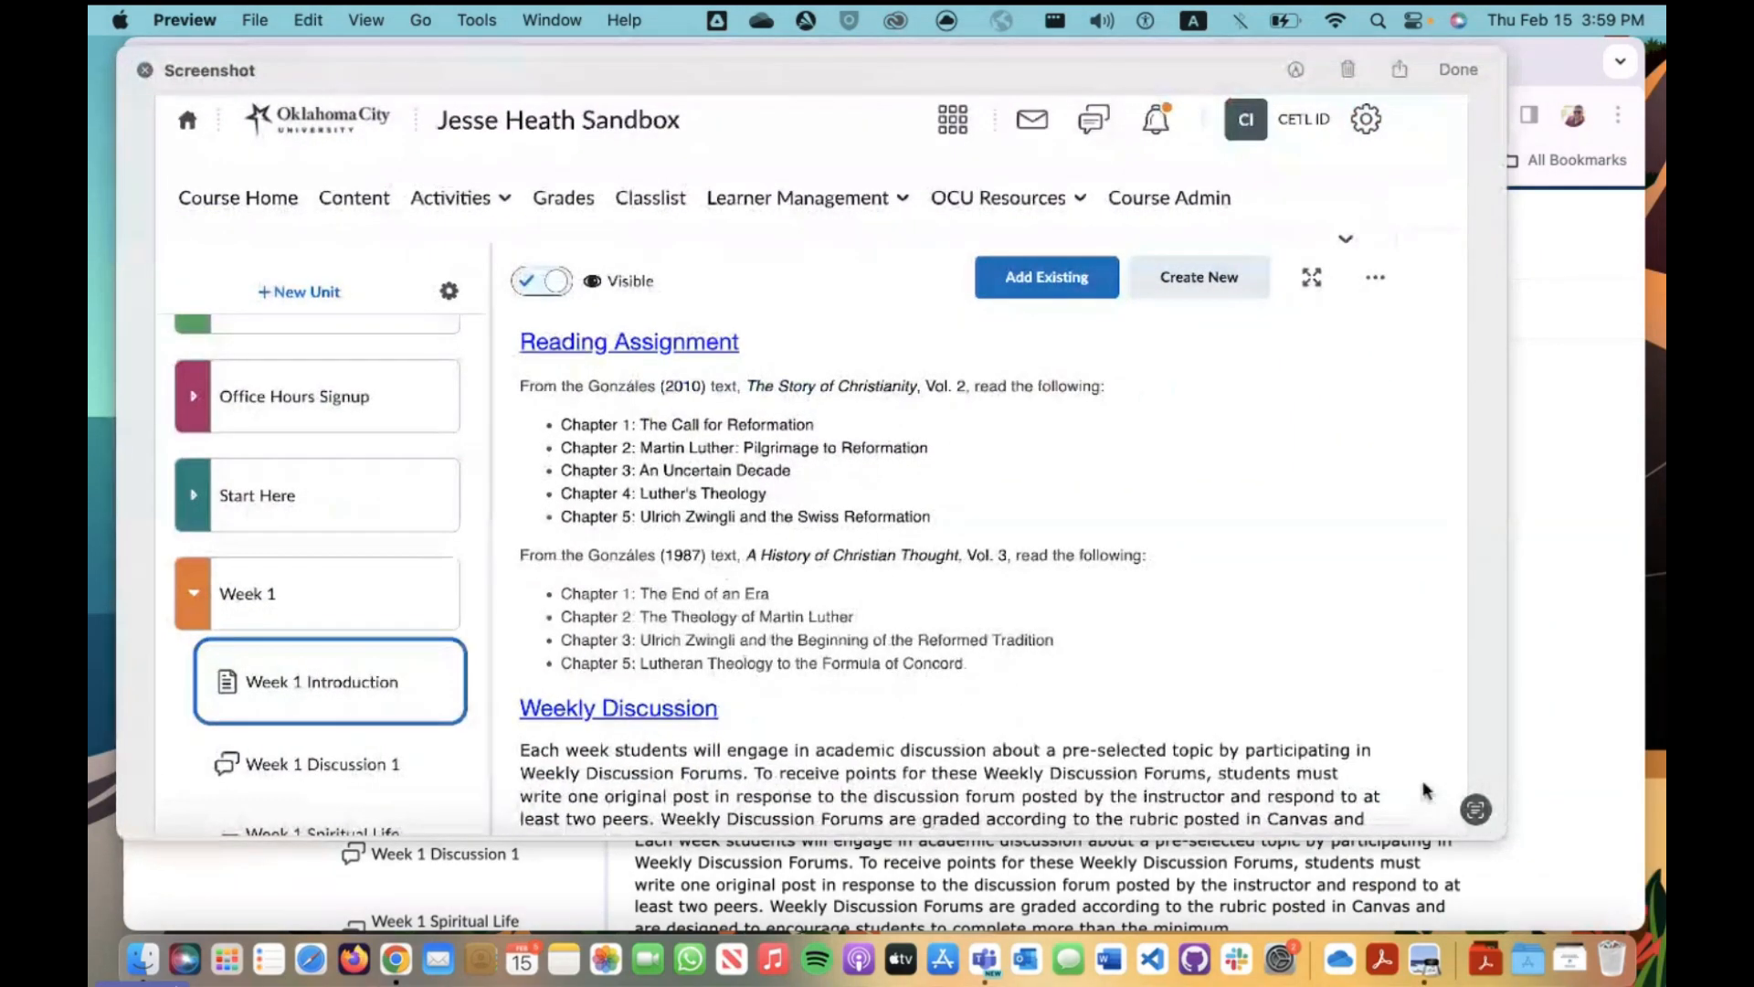
pyautogui.moveTo(1505, 837); pyautogui.dragTo(1655, 925)
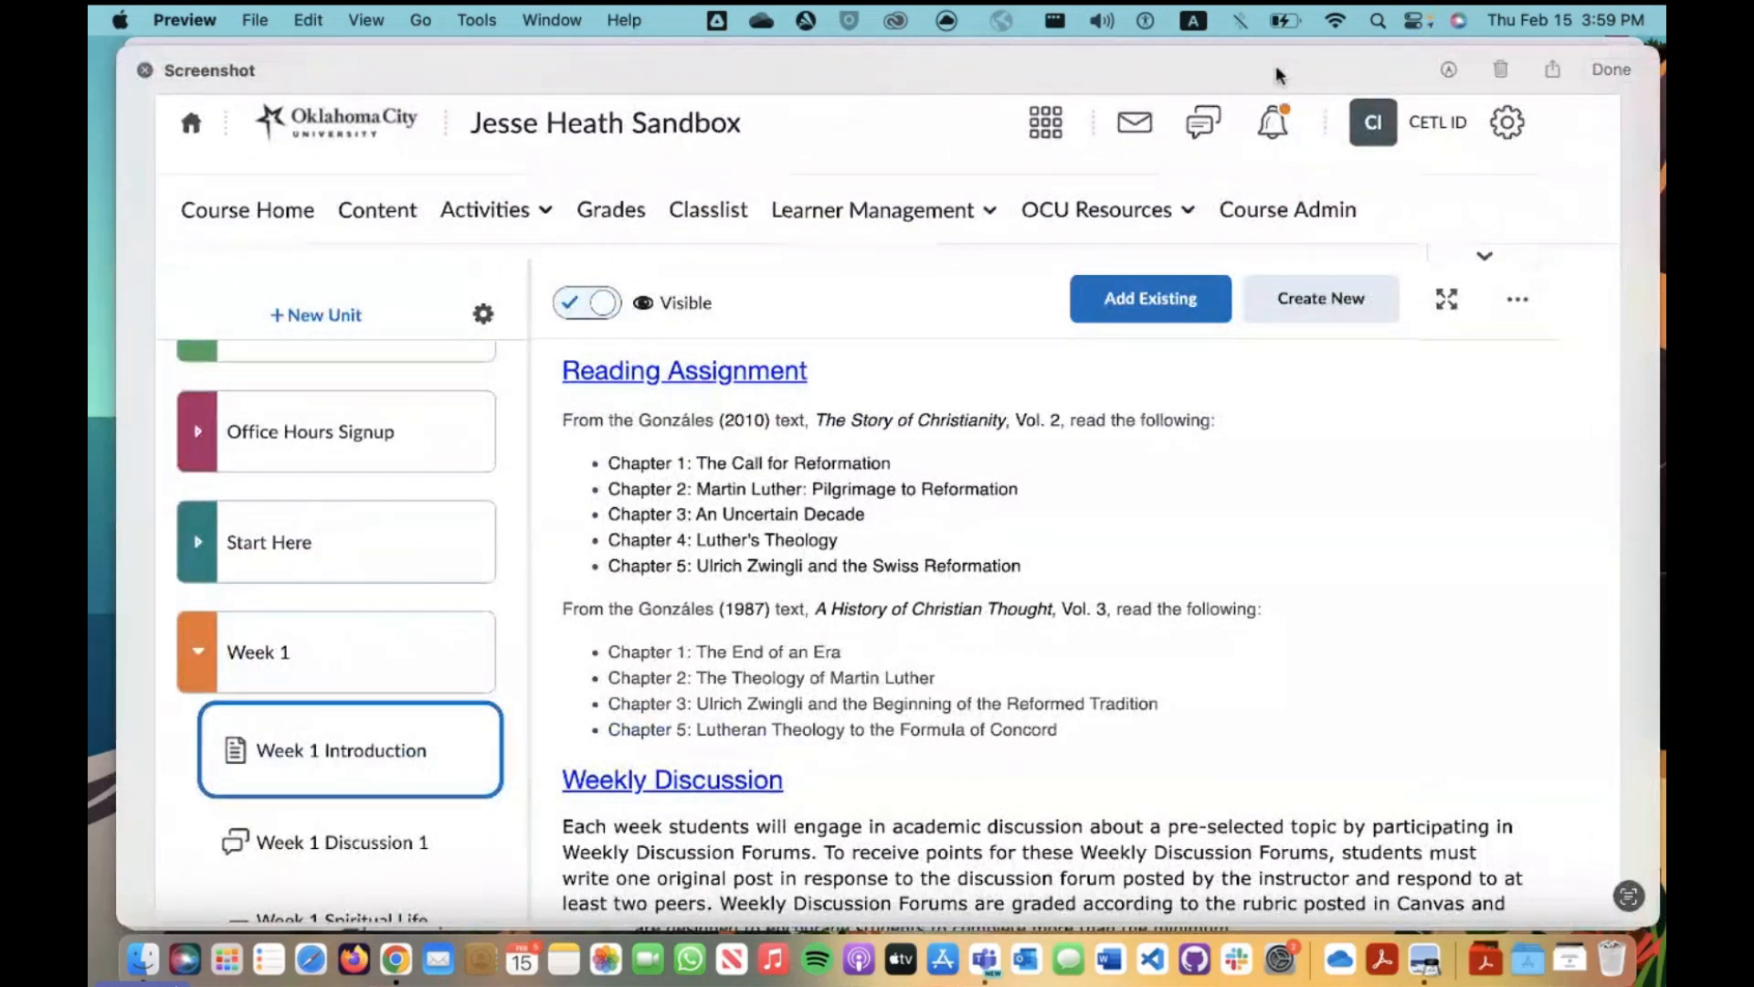
# Show the markup tools and draw a freehand red circle around the end of the Reading Assignment heading
pyautogui.click(1449, 70)
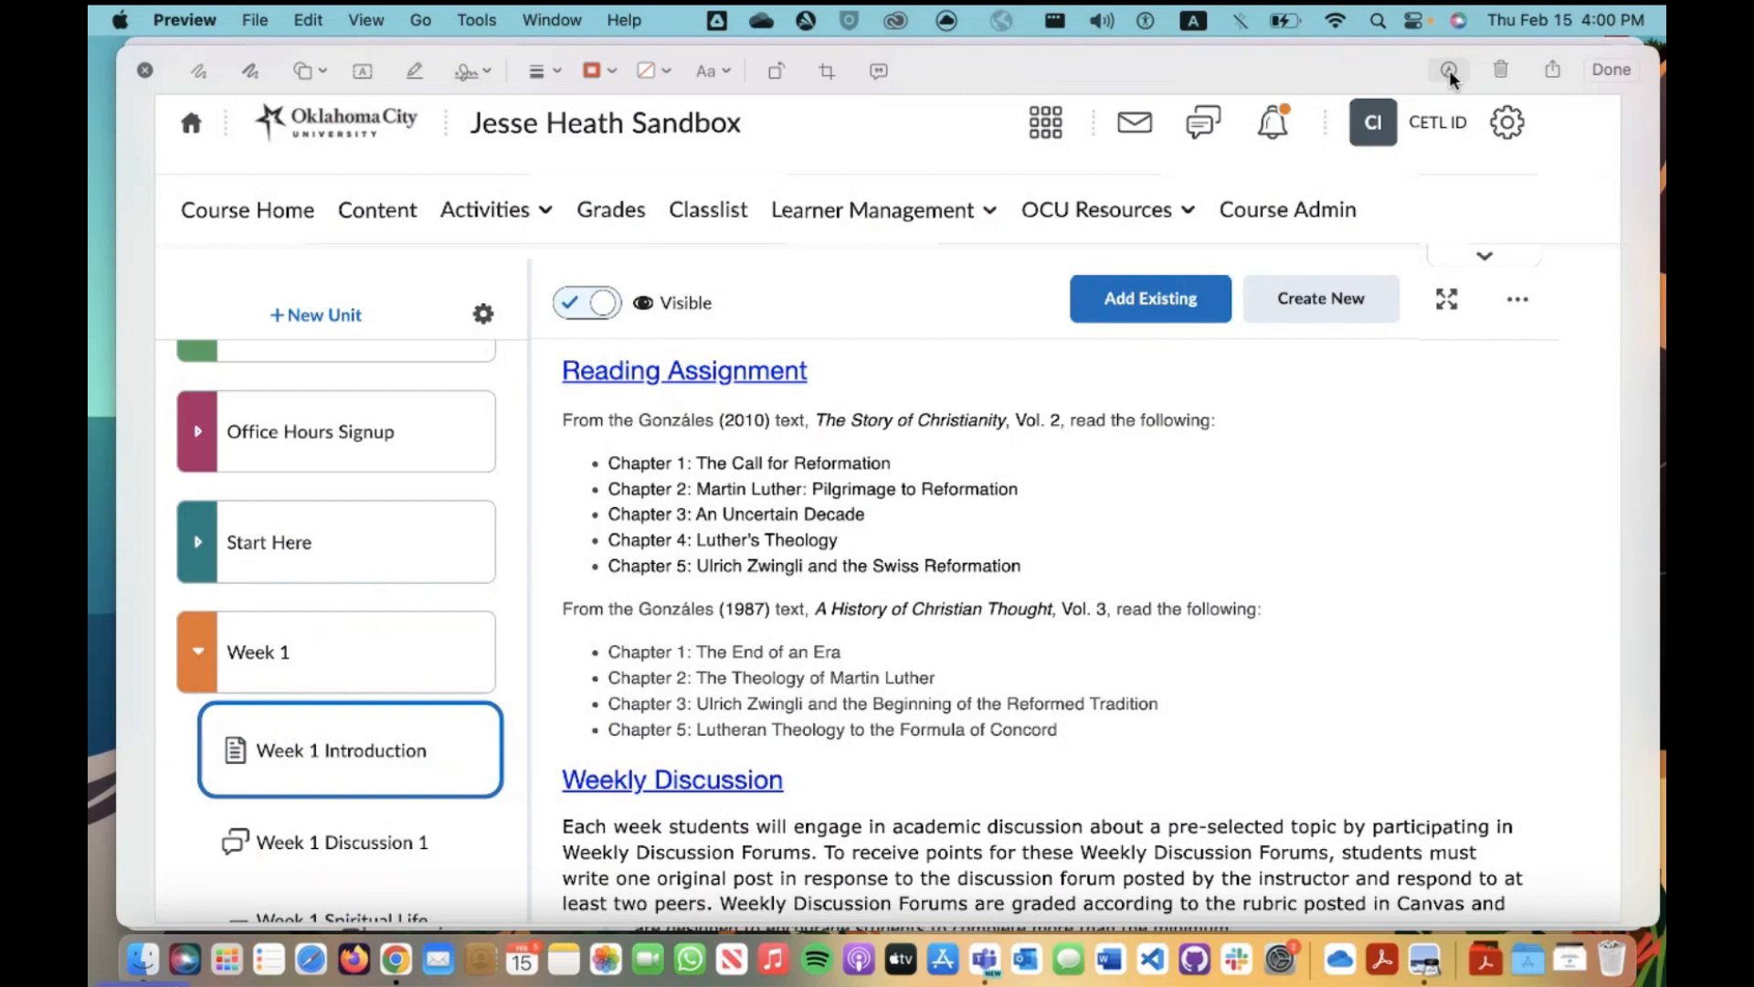
pyautogui.click(1449, 71)
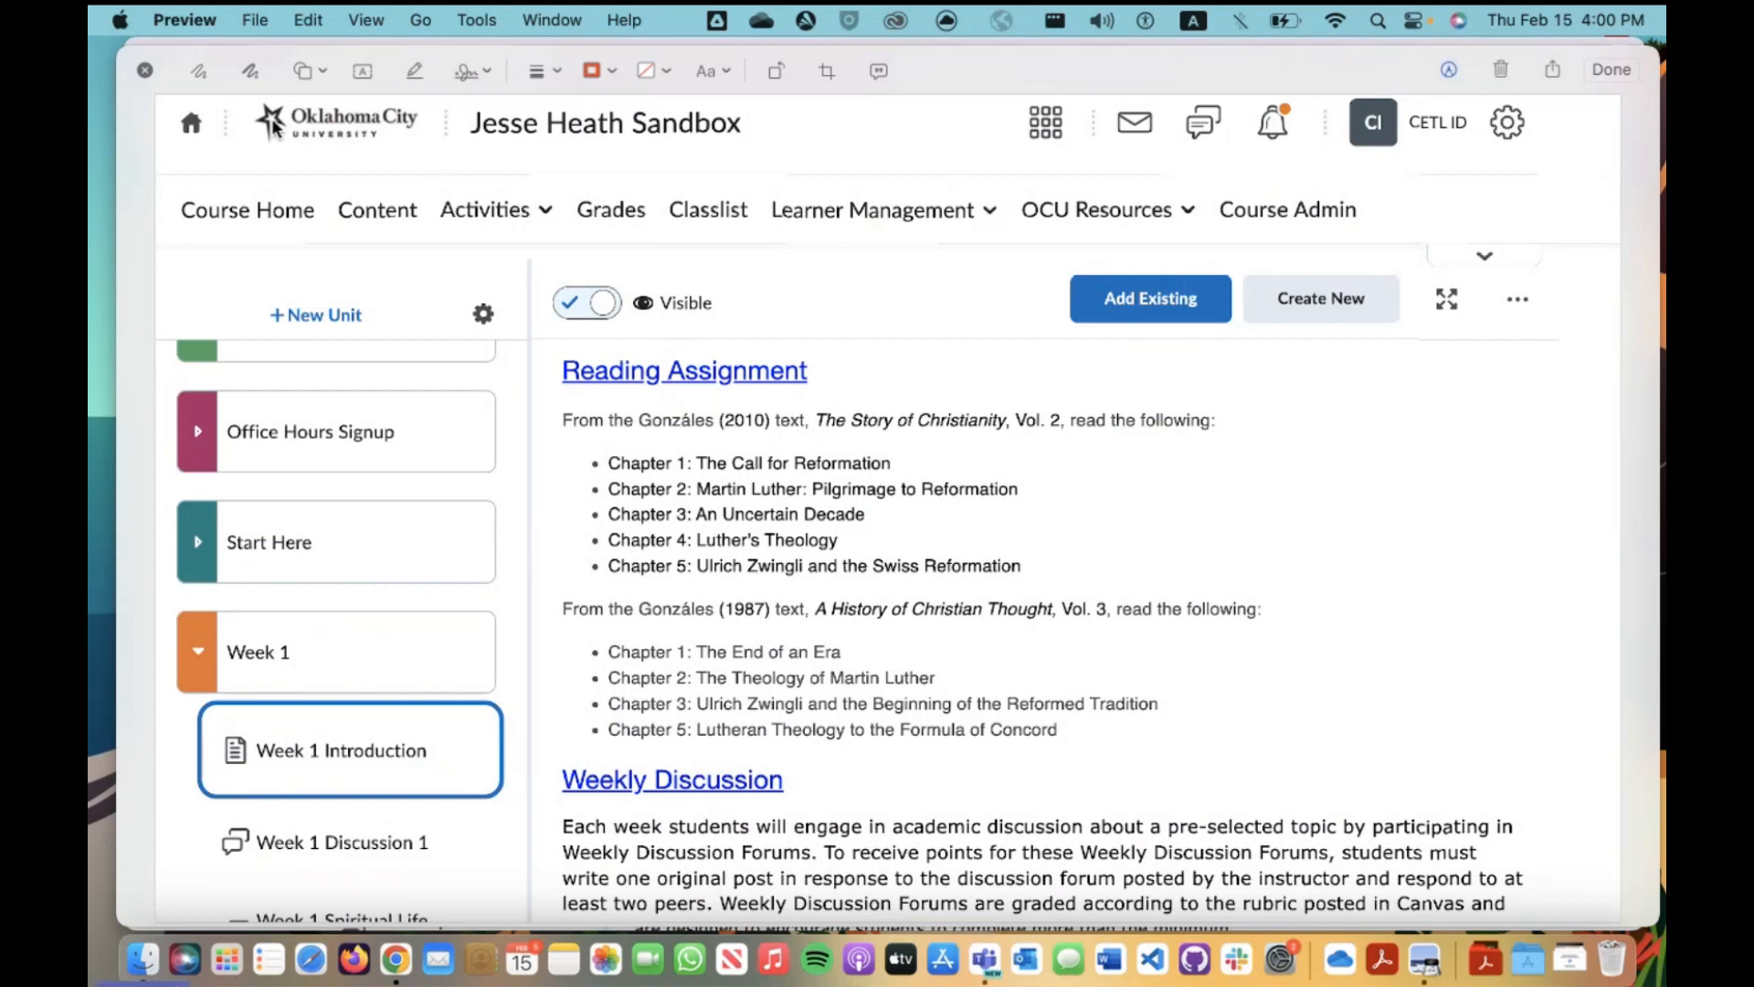
pyautogui.click(245, 73)
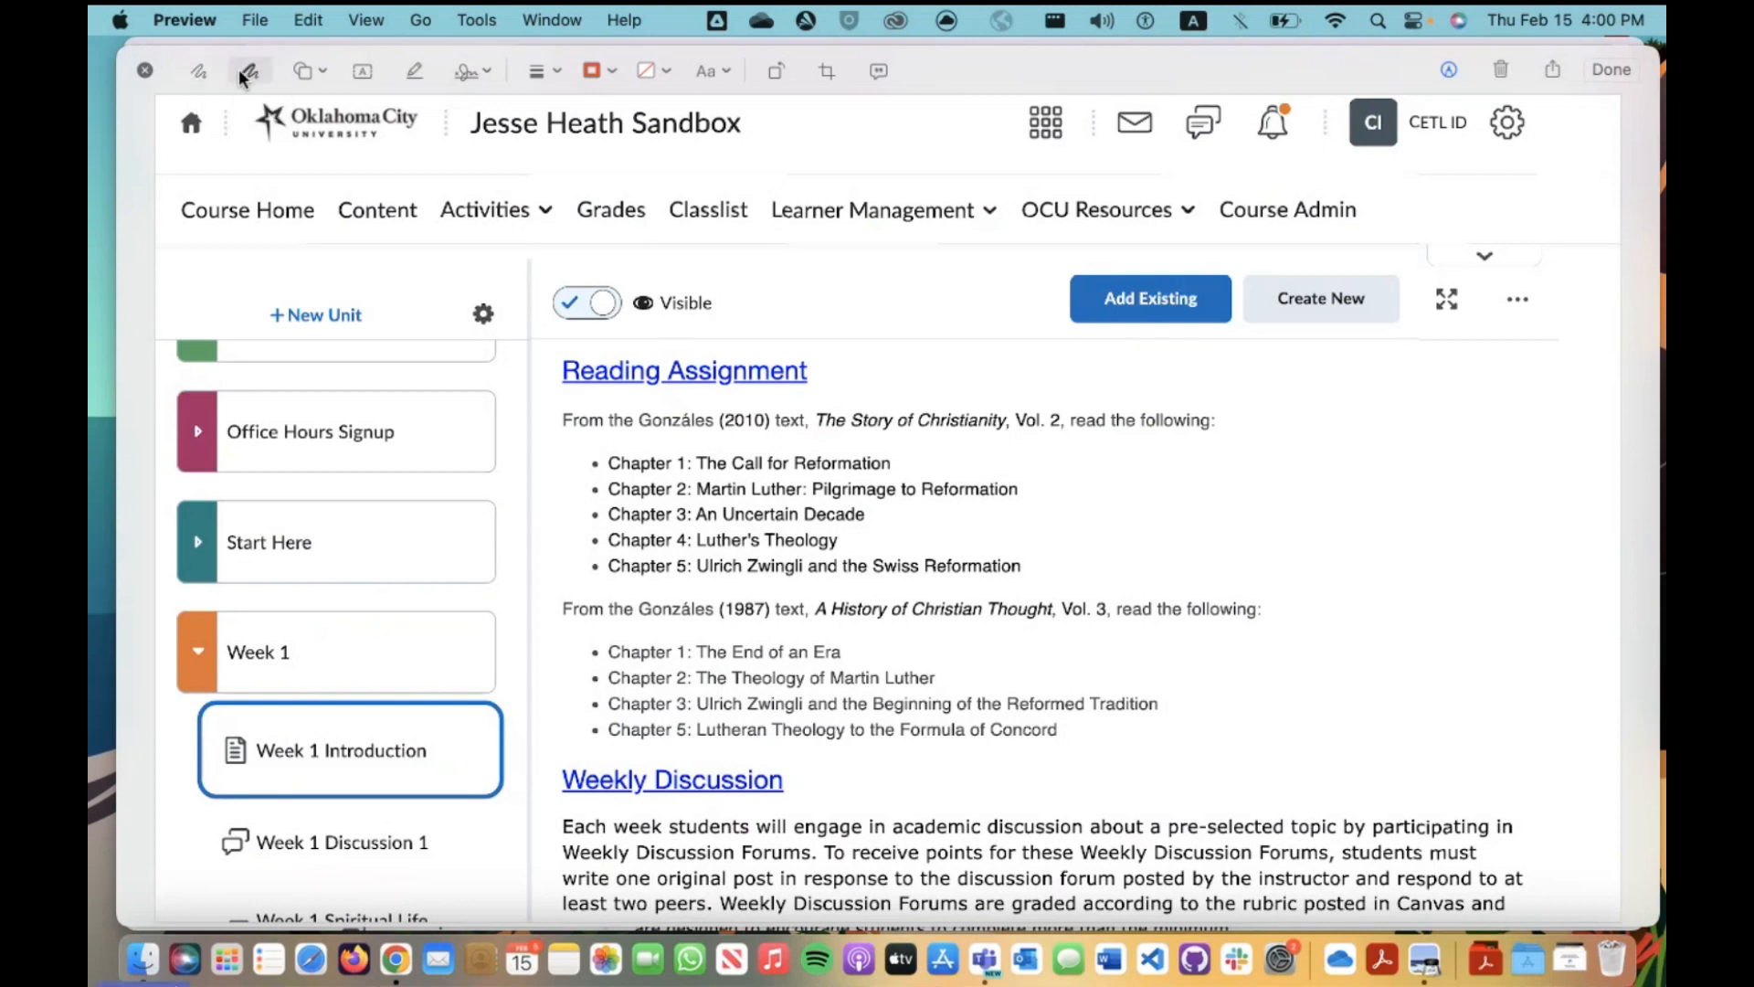
pyautogui.moveTo(808, 306)
pyautogui.mouseDown()
pyautogui.moveTo(749, 418)
pyautogui.moveTo(840, 322)
pyautogui.mouseUp()
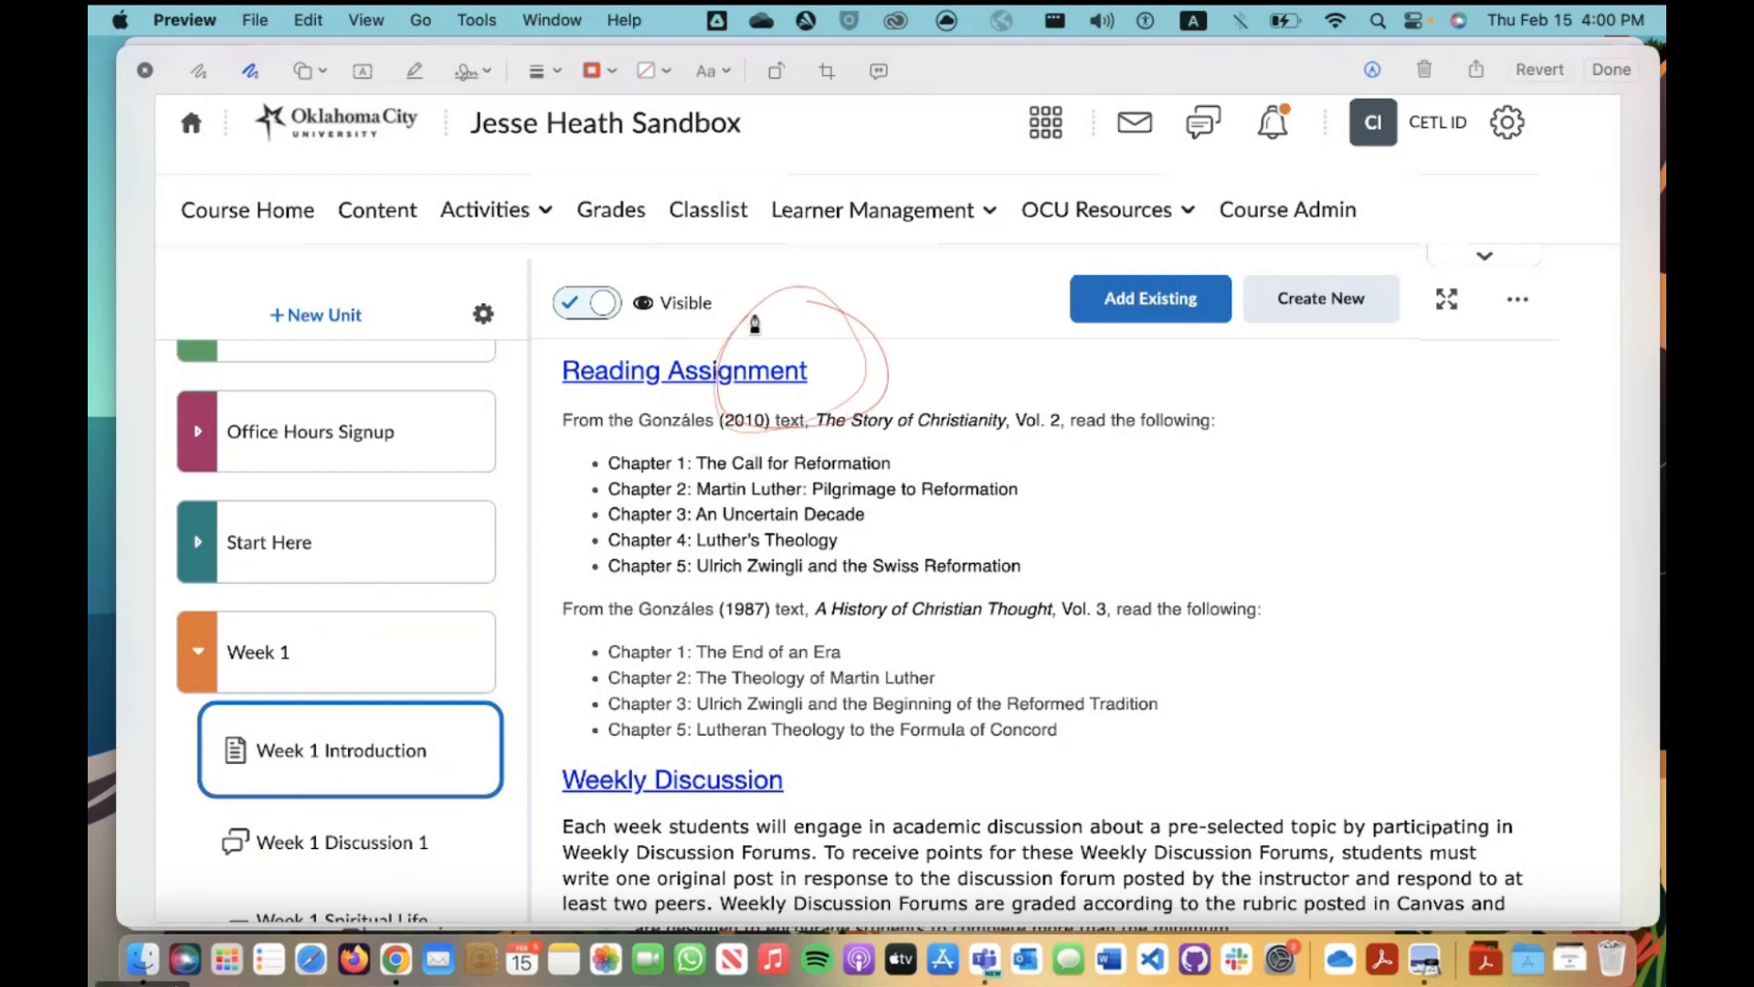
# Set the stroke color to black and draw a small freehand loop beside the Reading Assignment heading
pyautogui.click(610, 74)
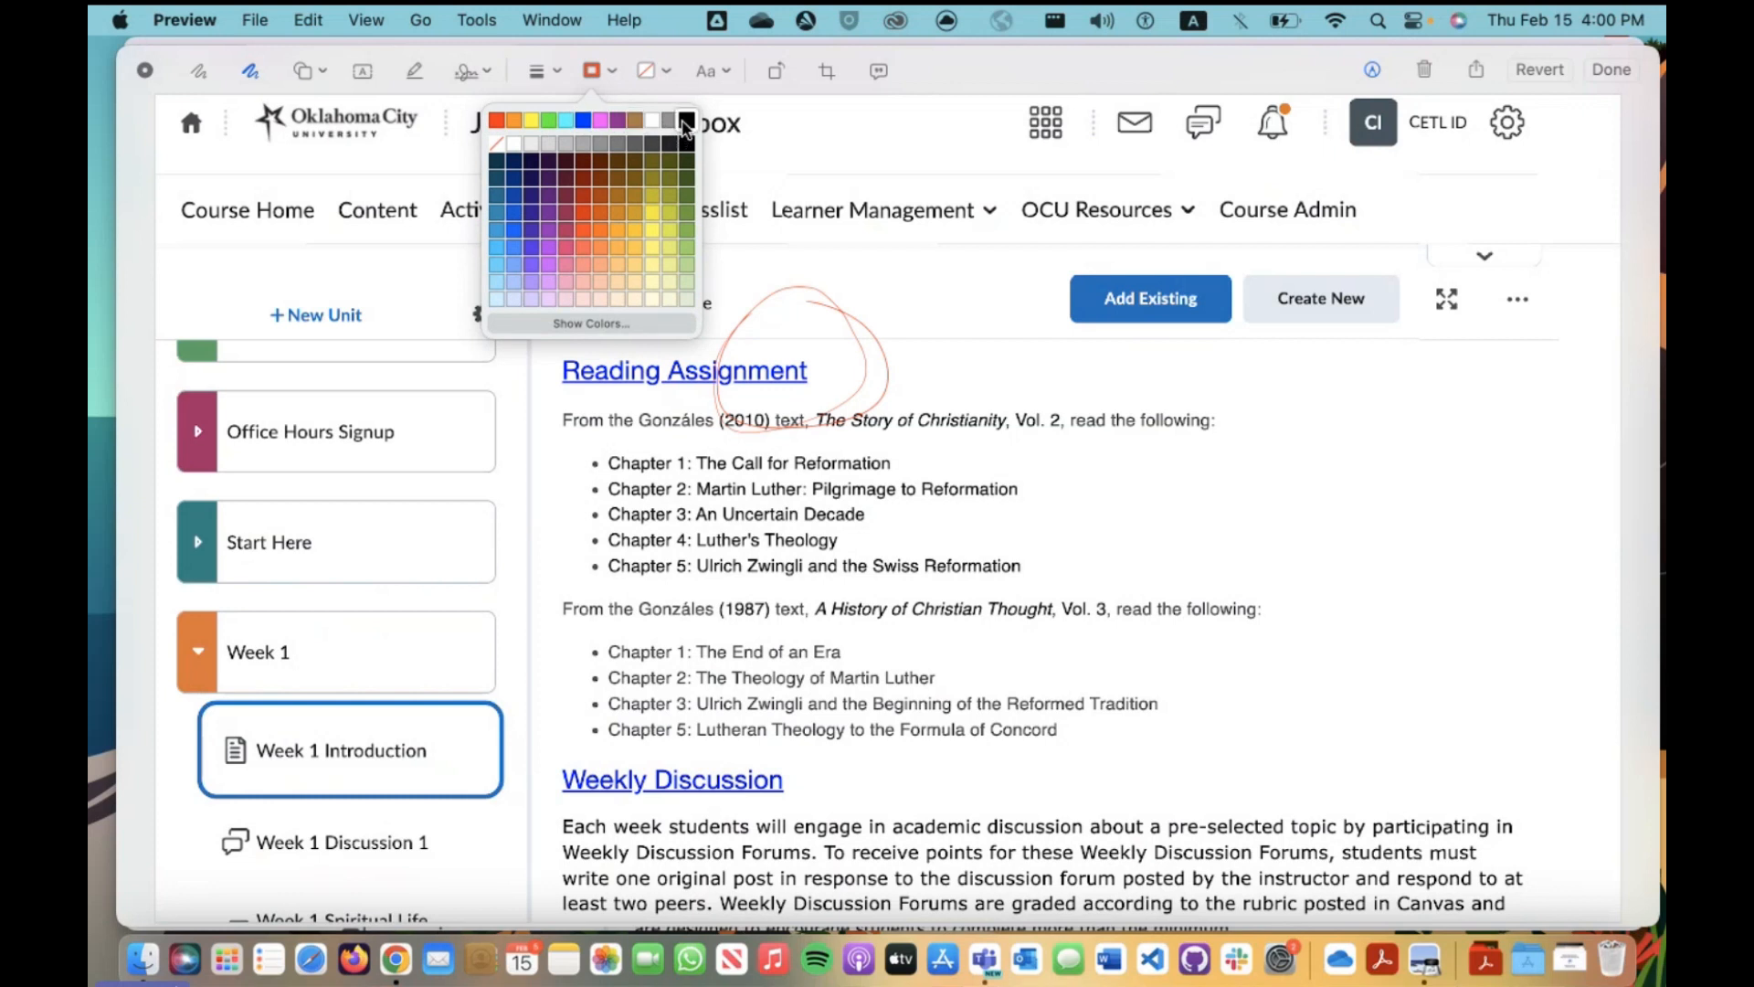
pyautogui.click(686, 119)
pyautogui.moveTo(983, 314)
pyautogui.mouseDown()
pyautogui.moveTo(990, 391)
pyautogui.moveTo(1003, 304)
pyautogui.mouseUp()
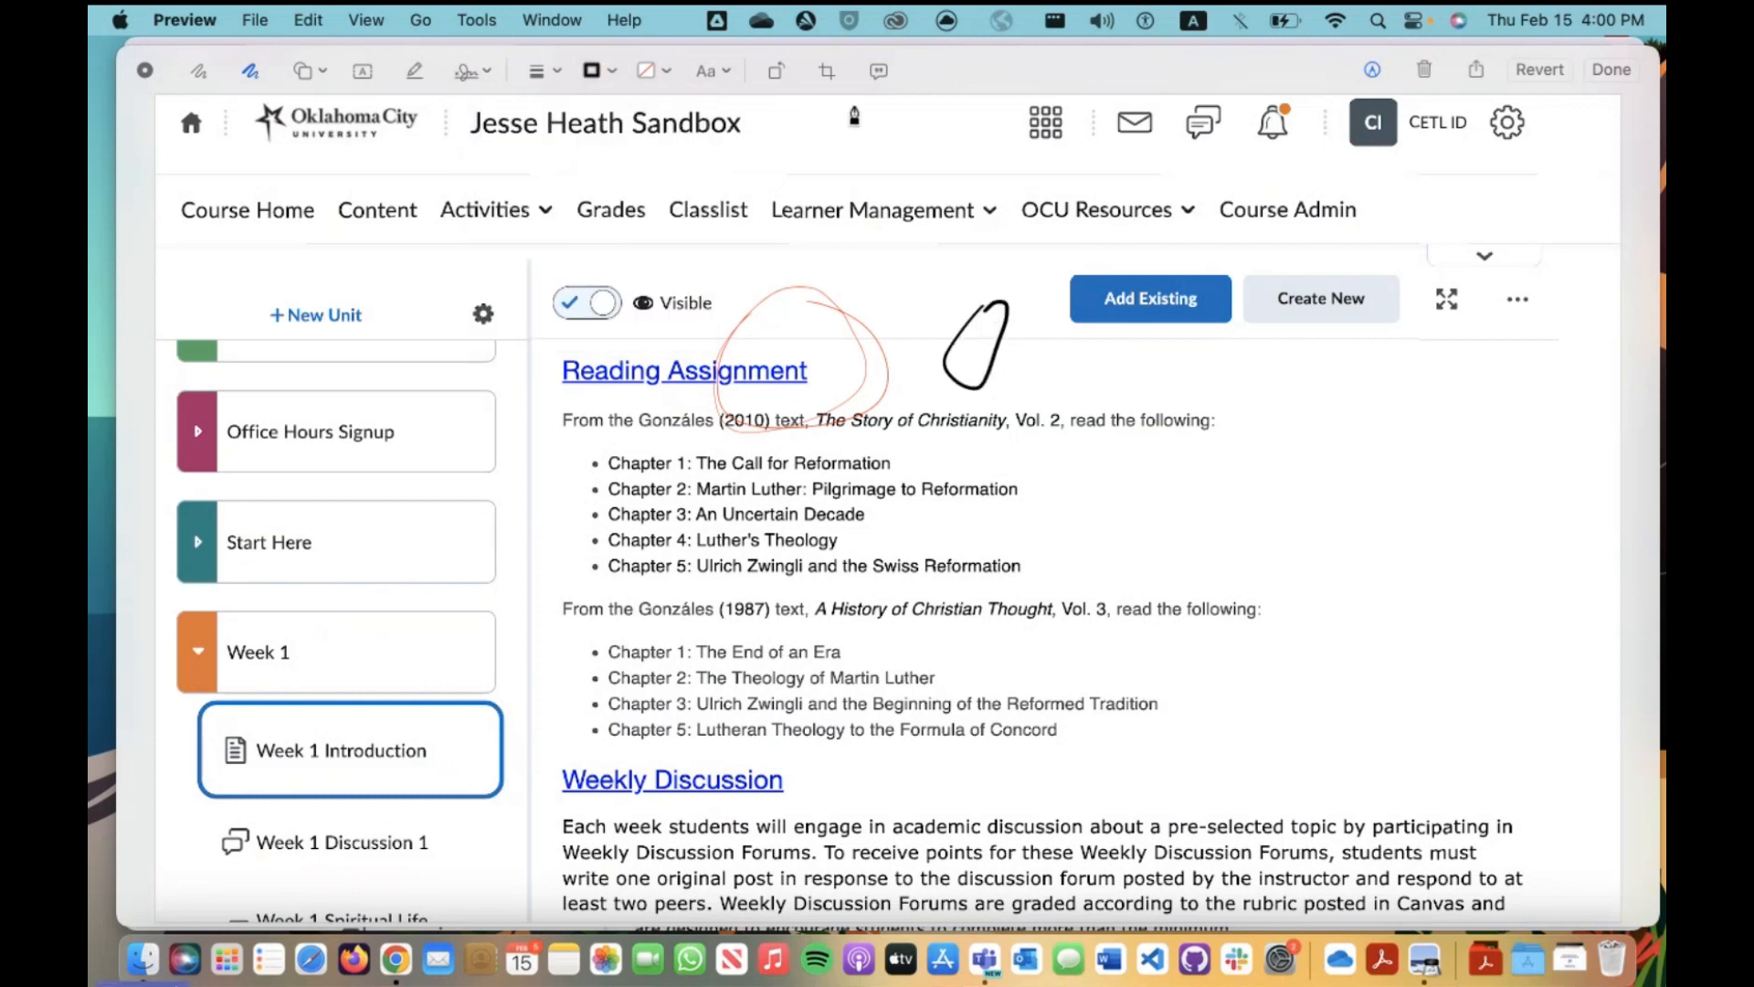
# Undo both freehand strokes and set the stroke color to red
pyautogui.press('super+z')
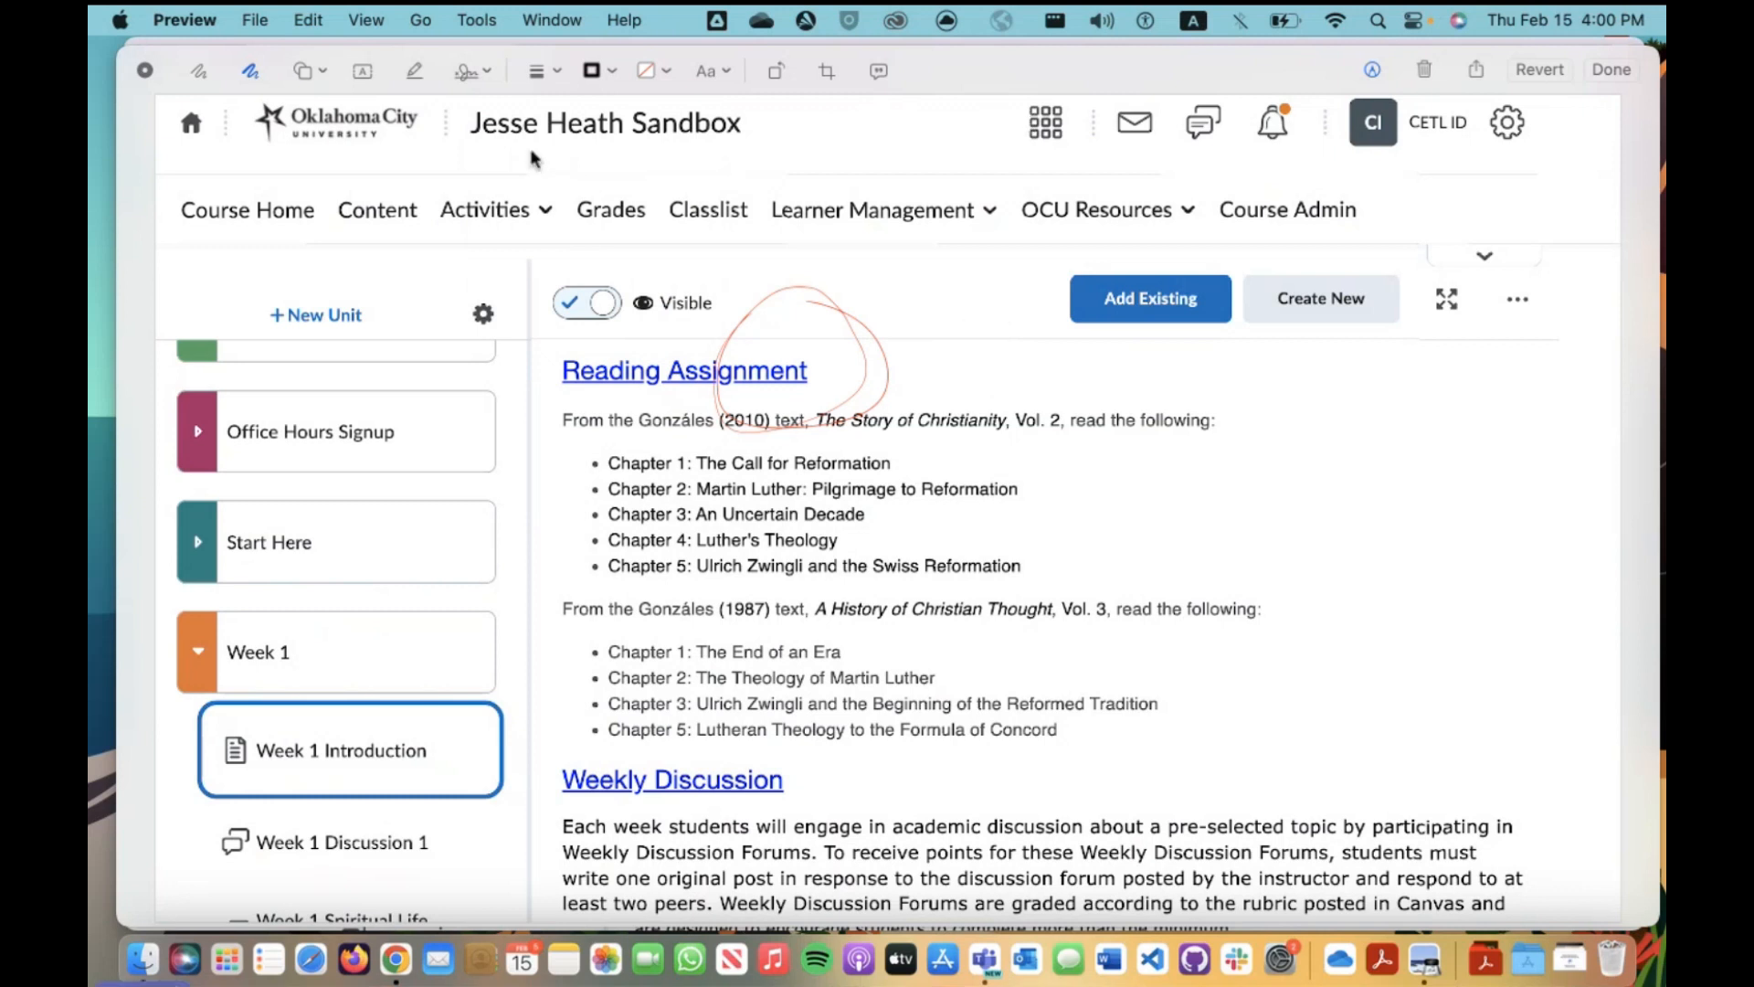
pyautogui.press('super+z')
pyautogui.click(611, 74)
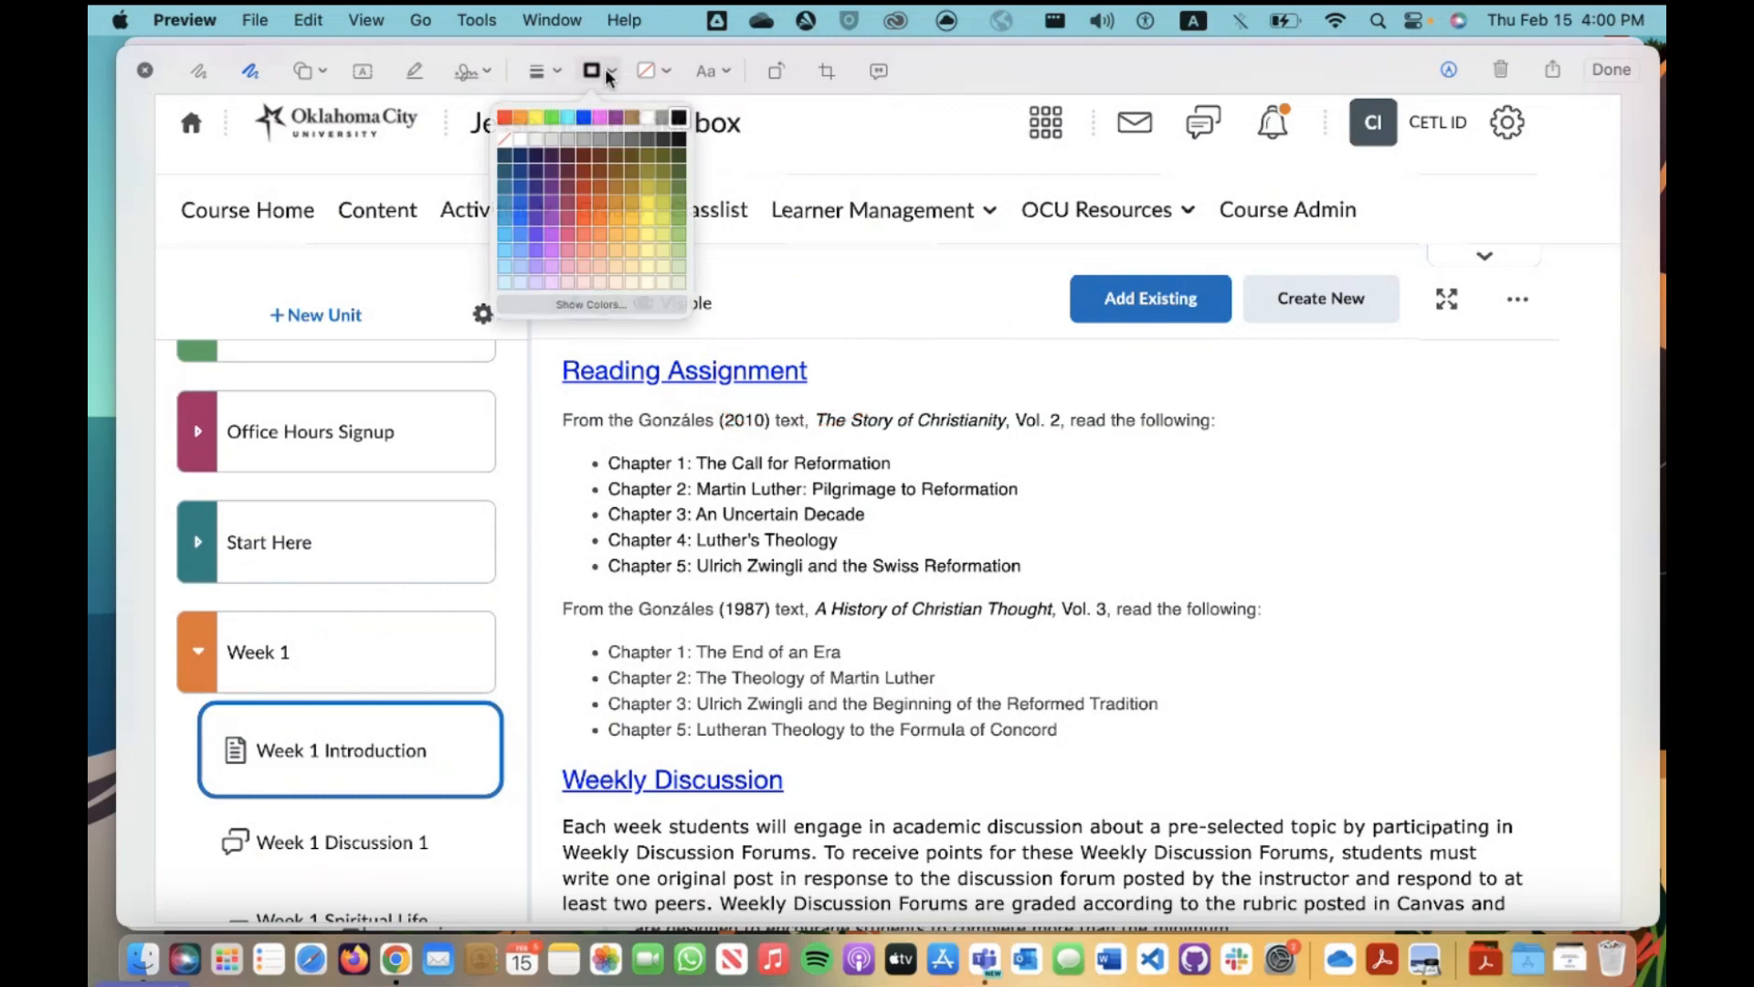
pyautogui.click(505, 117)
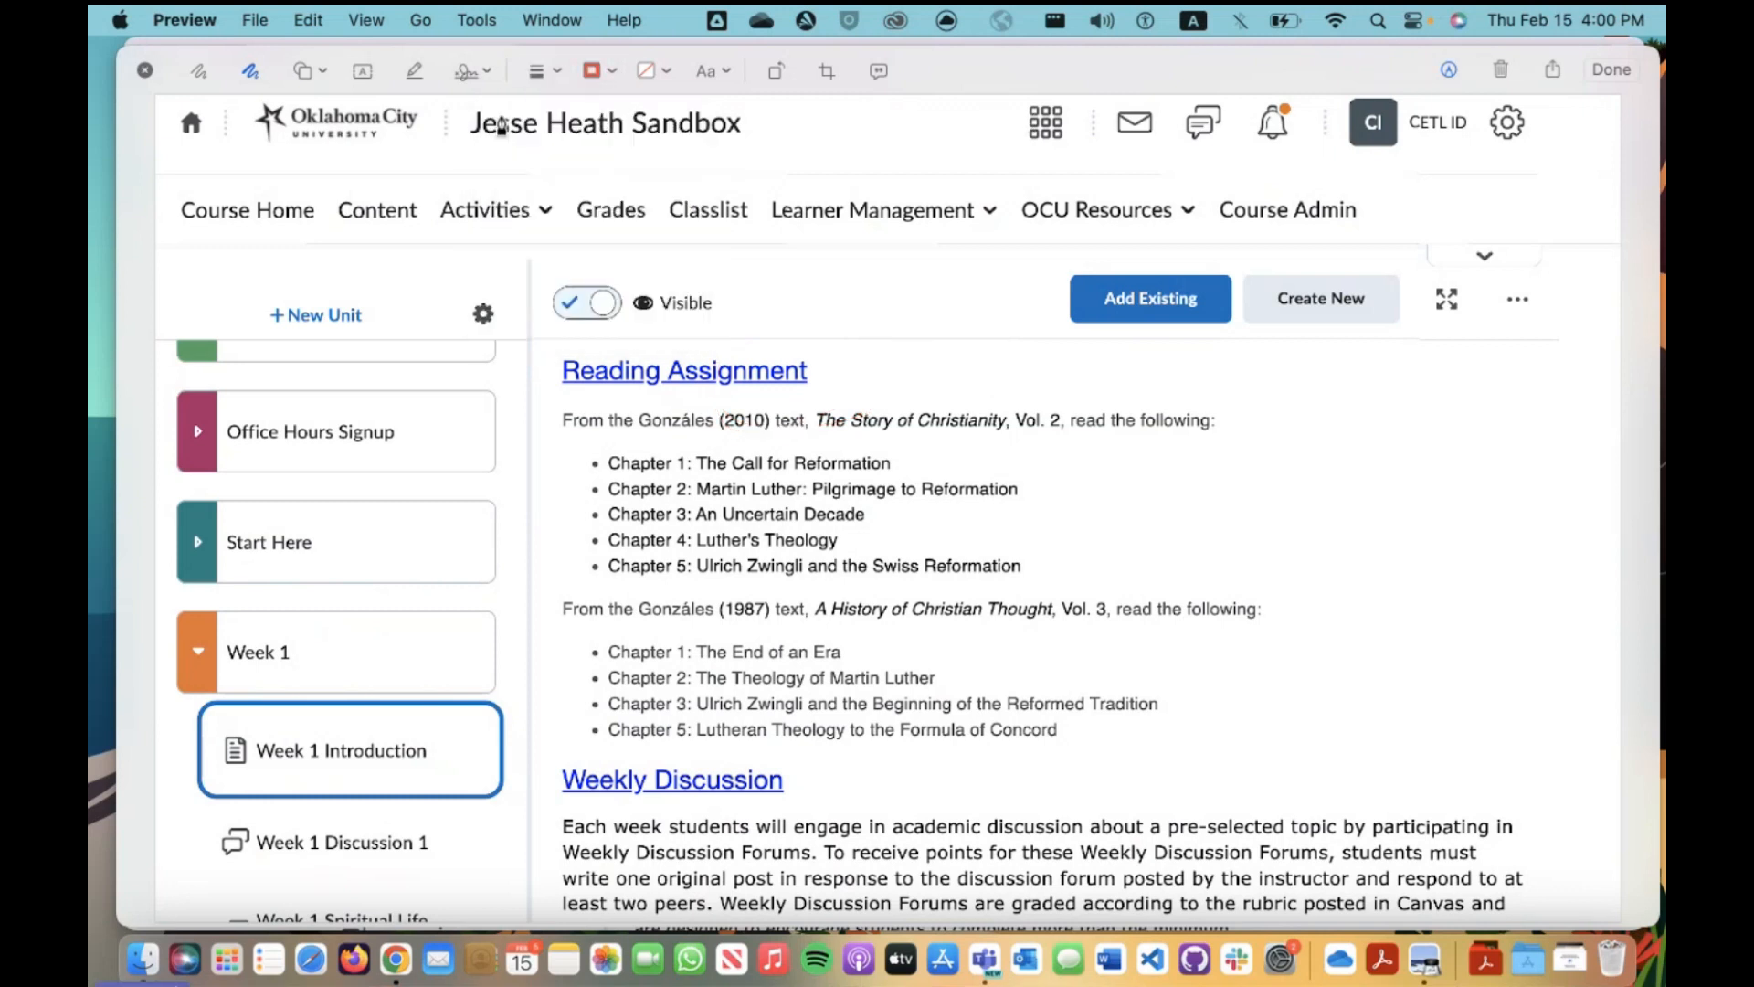
# Add a straight red line shape and place it horizontally just after the "Chapter 2: Martin Luther: Pilgrimage to Reformation" entry
pyautogui.click(305, 73)
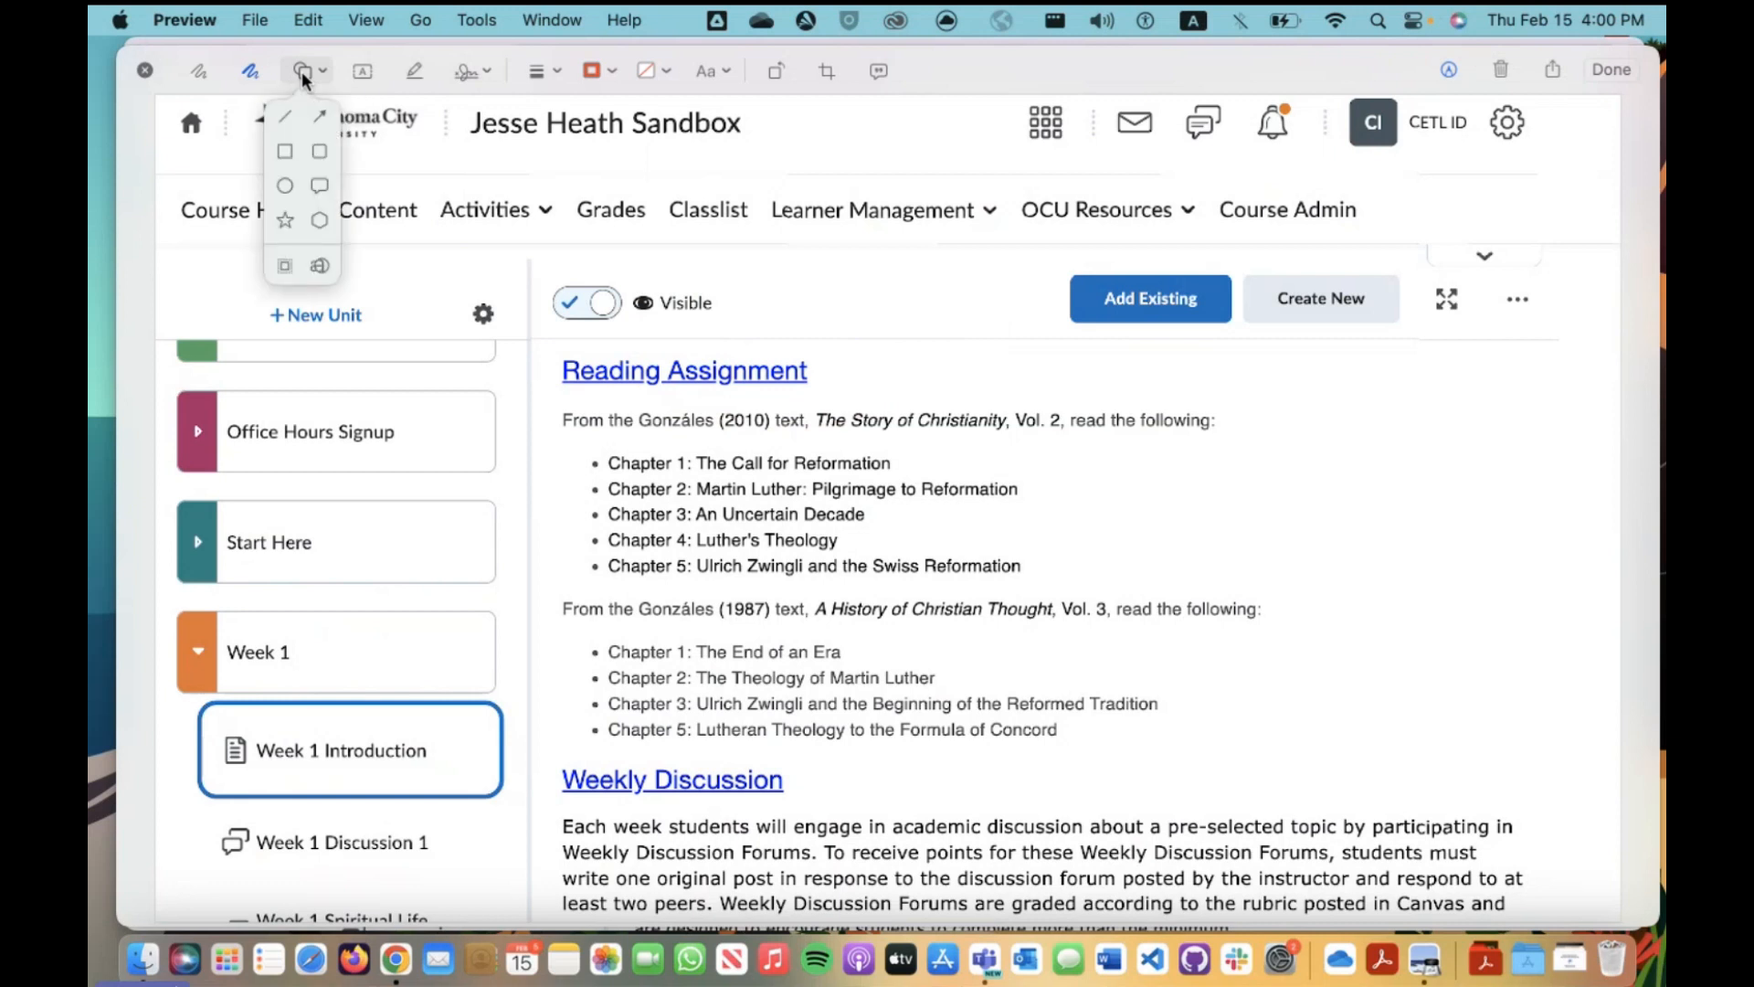
pyautogui.click(287, 120)
pyautogui.moveTo(590, 494); pyautogui.dragTo(1027, 571)
pyautogui.press('super+z')
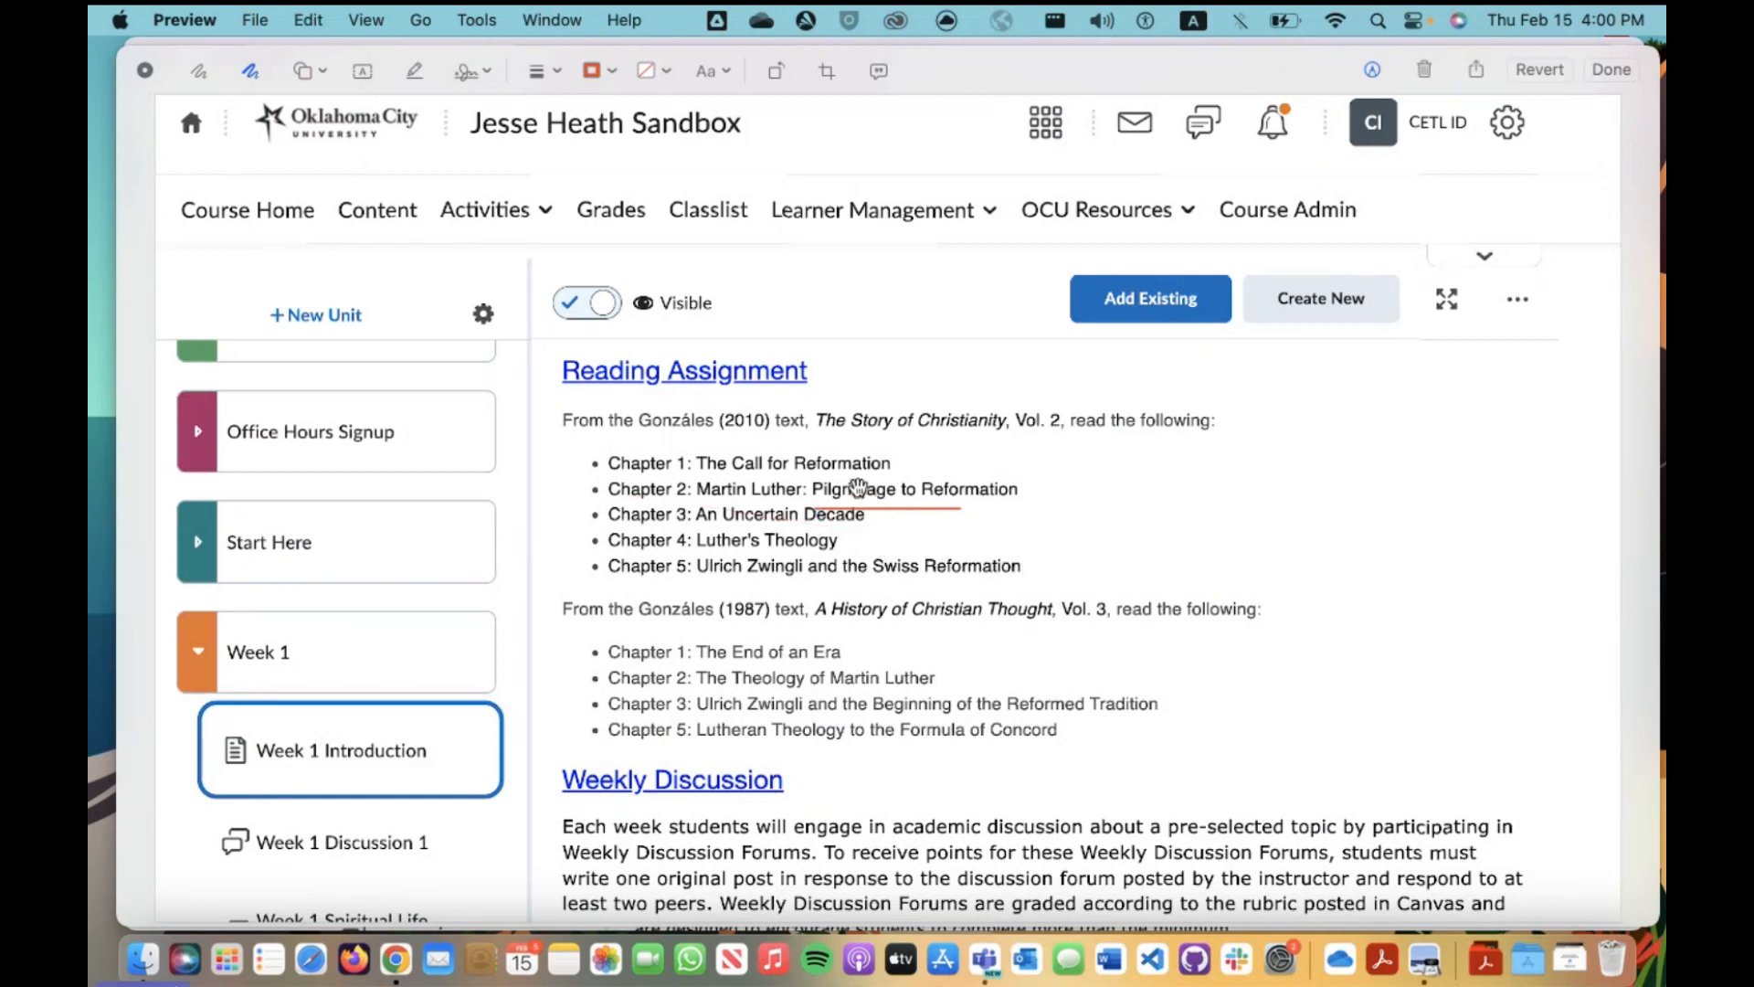
pyautogui.moveTo(858, 515); pyautogui.dragTo(1092, 498)
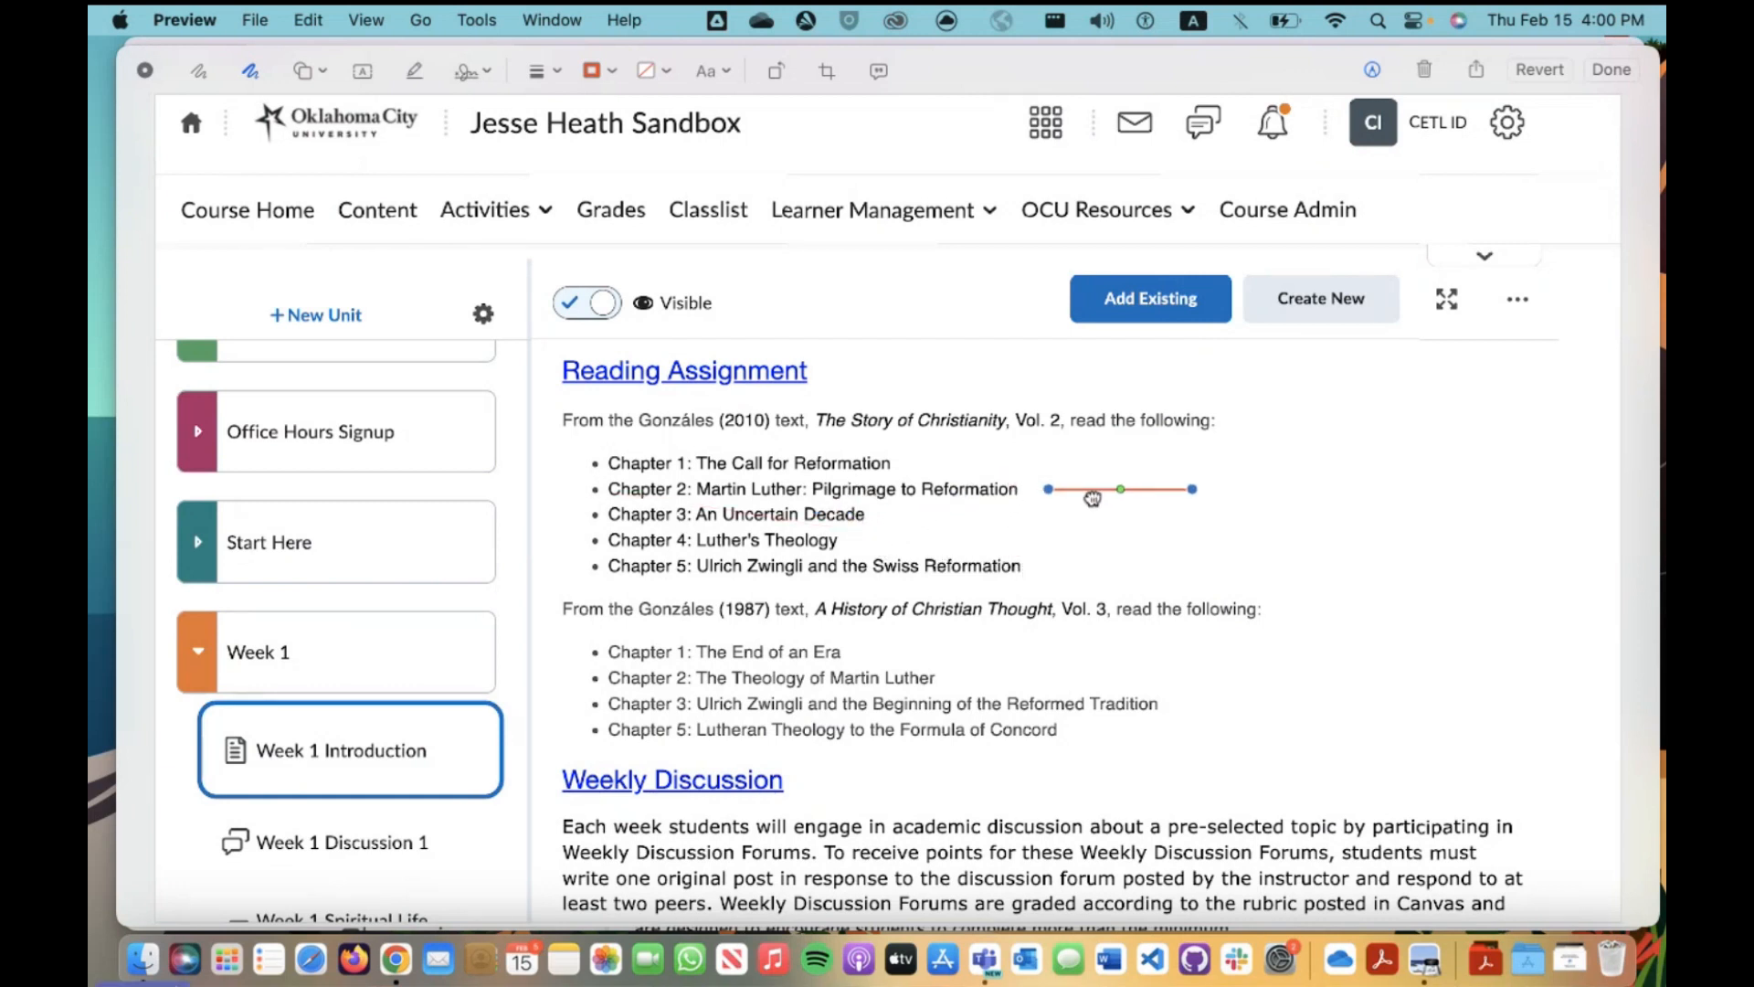
# Delete the red line and add a short red arrow pointing left at the "Chapter 3: An Uncertain Decade" entry
pyautogui.press('Delete')
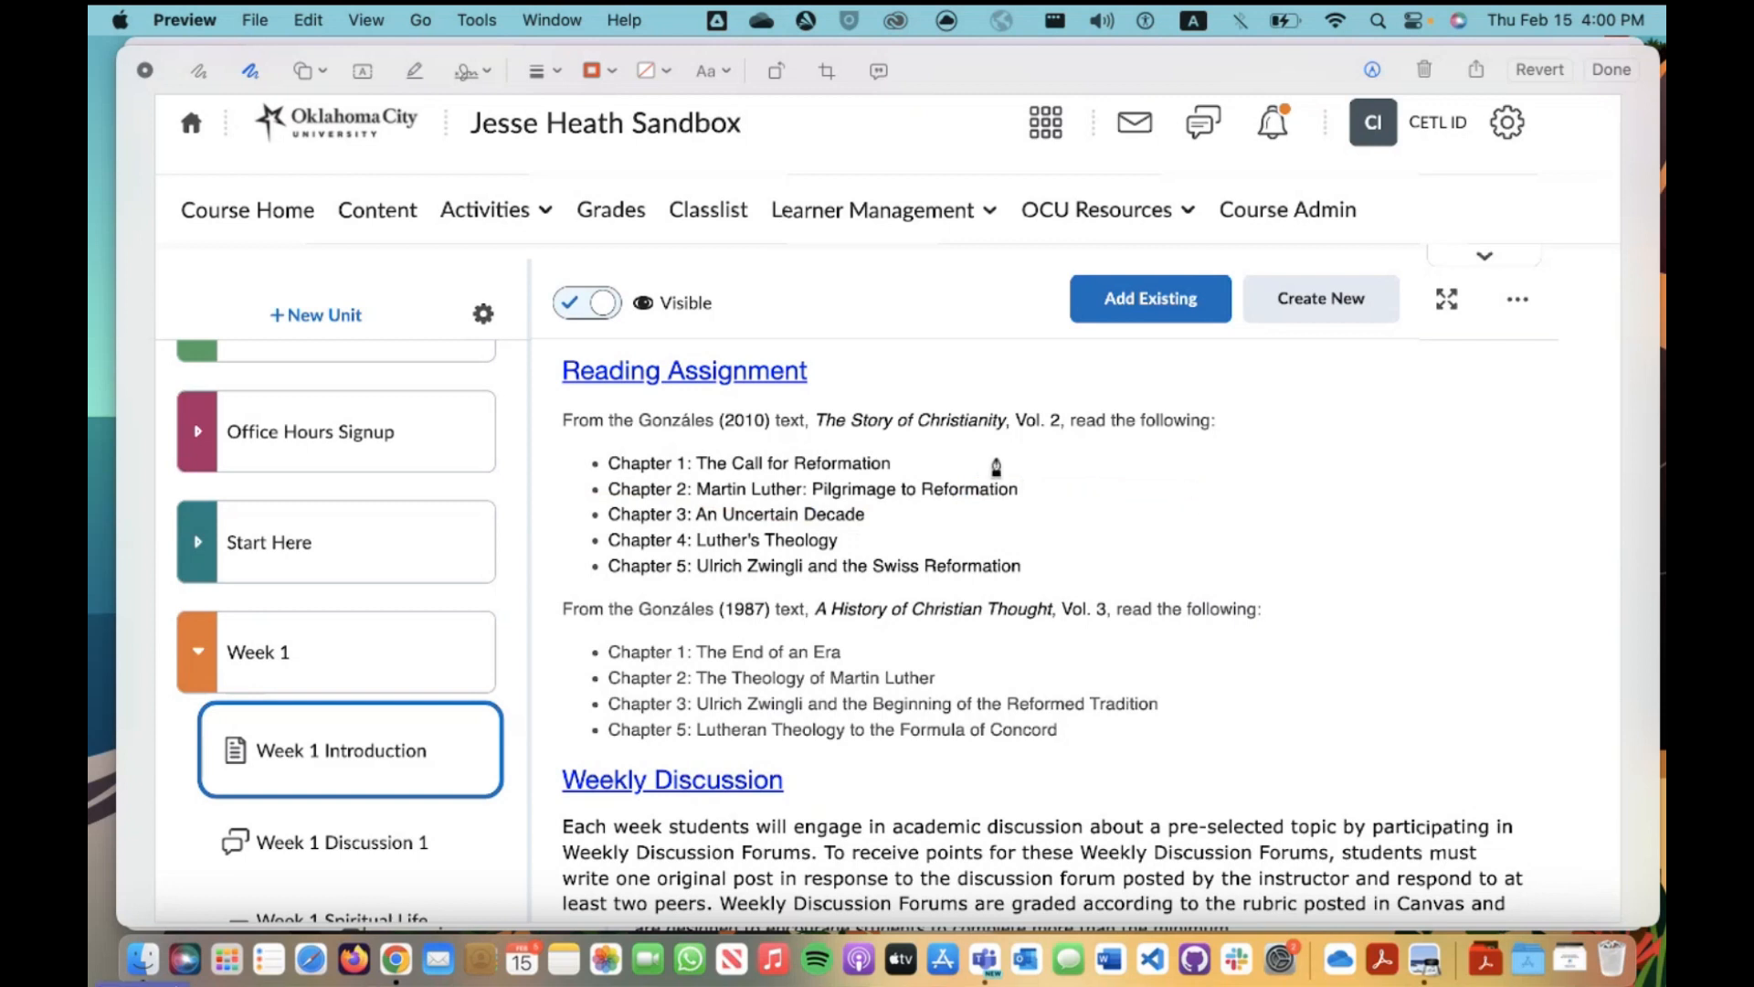
pyautogui.click(249, 71)
pyautogui.click(301, 69)
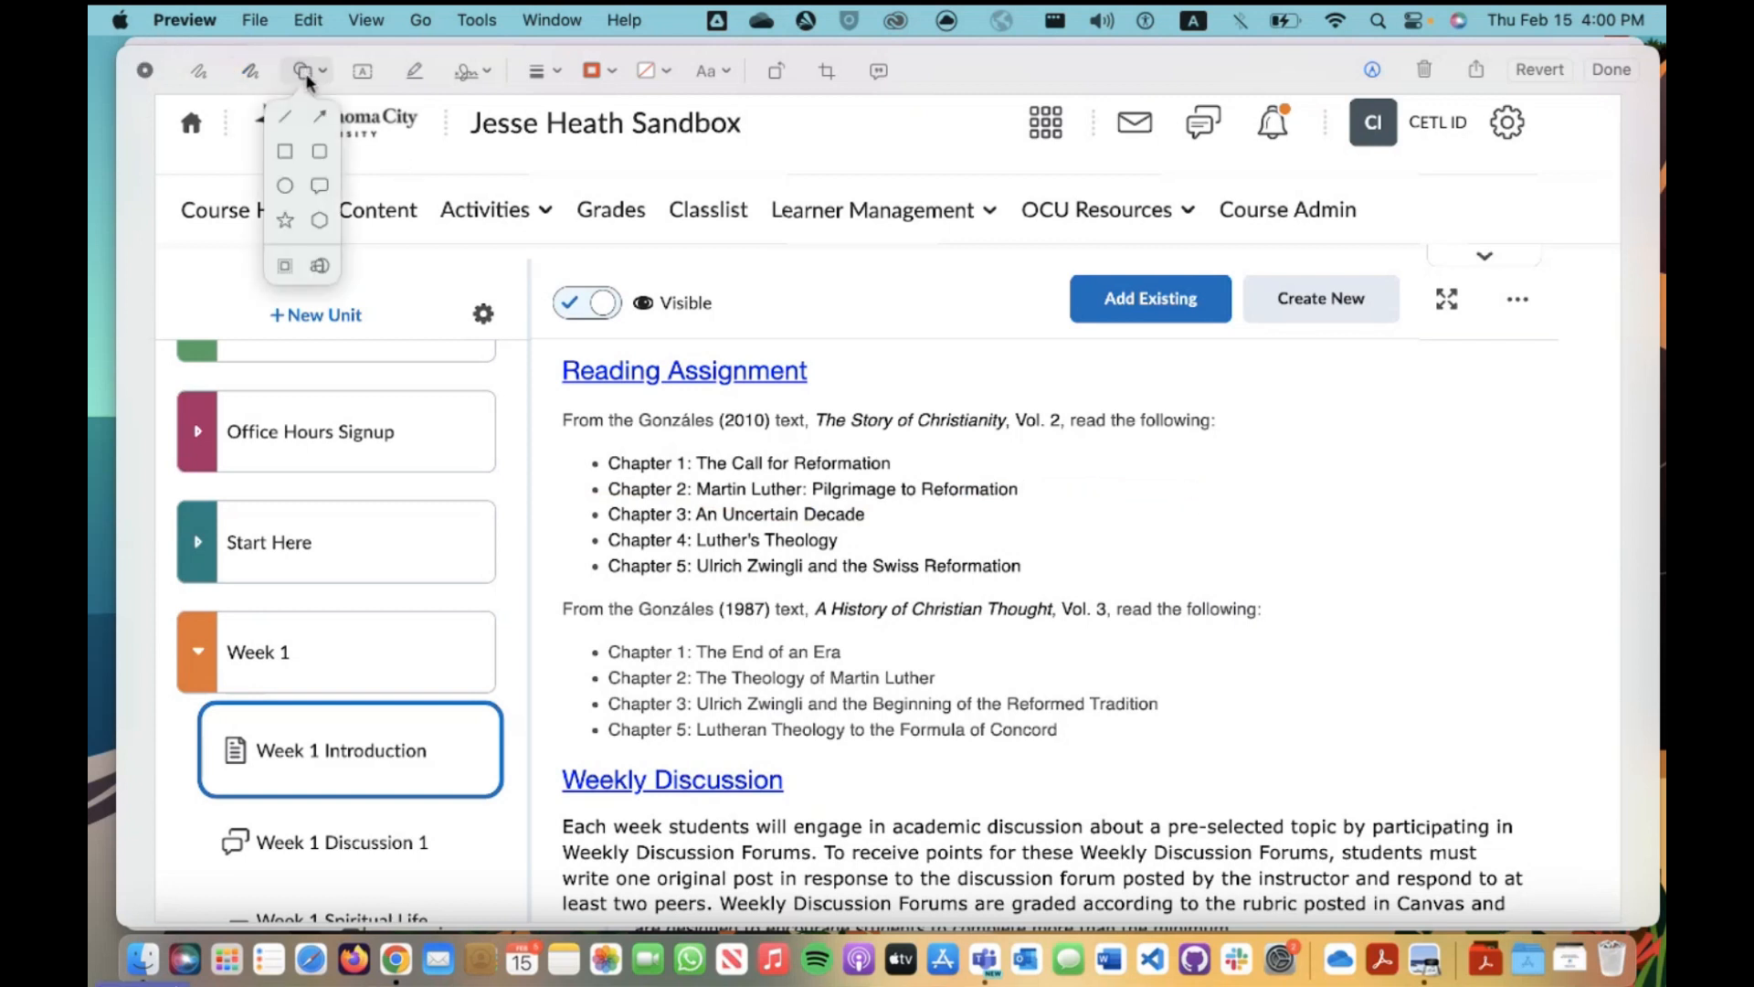
pyautogui.click(320, 125)
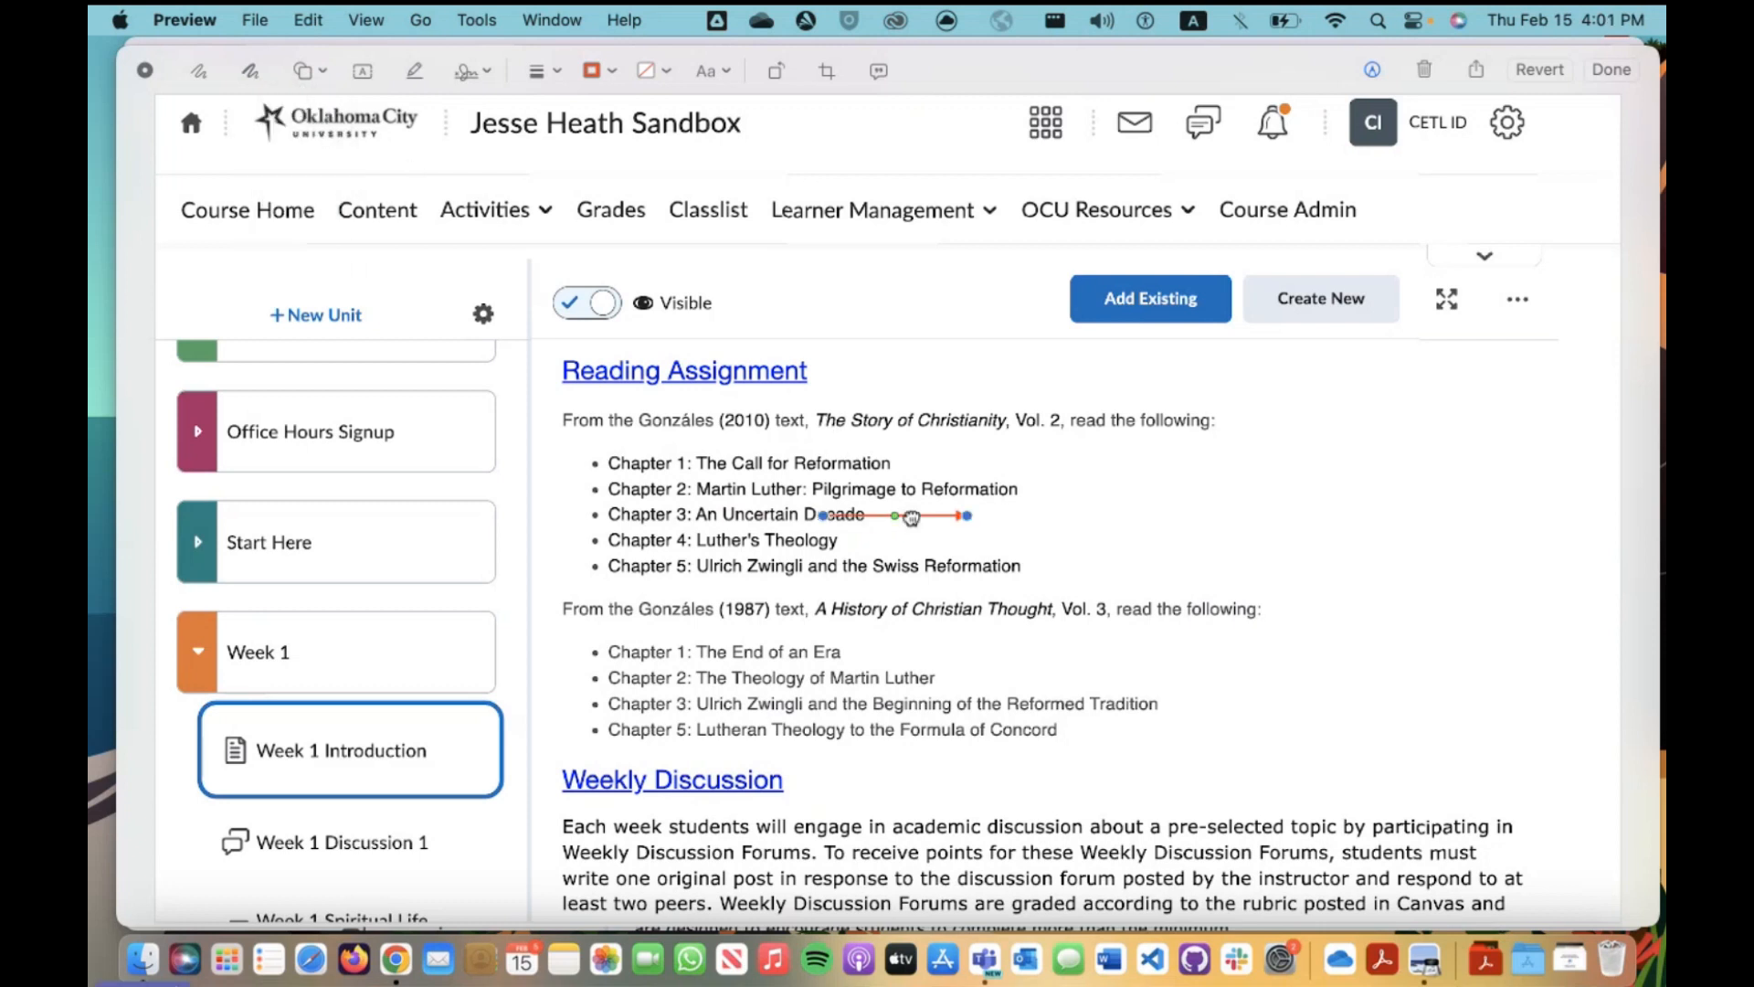
pyautogui.moveTo(911, 517)
pyautogui.mouseDown()
pyautogui.moveTo(998, 526)
pyautogui.moveTo(1062, 486)
pyautogui.moveTo(1018, 433)
pyautogui.moveTo(1055, 490)
pyautogui.moveTo(1044, 537)
pyautogui.moveTo(1052, 484)
pyautogui.moveTo(970, 459)
pyautogui.moveTo(1035, 484)
pyautogui.moveTo(1045, 564)
pyautogui.moveTo(837, 587)
pyautogui.moveTo(824, 523)
pyautogui.moveTo(970, 521)
pyautogui.moveTo(943, 517)
pyautogui.mouseUp()
# Add the red text note "Please notice this chapter" at the tail end of the arrow
pyautogui.click(709, 75)
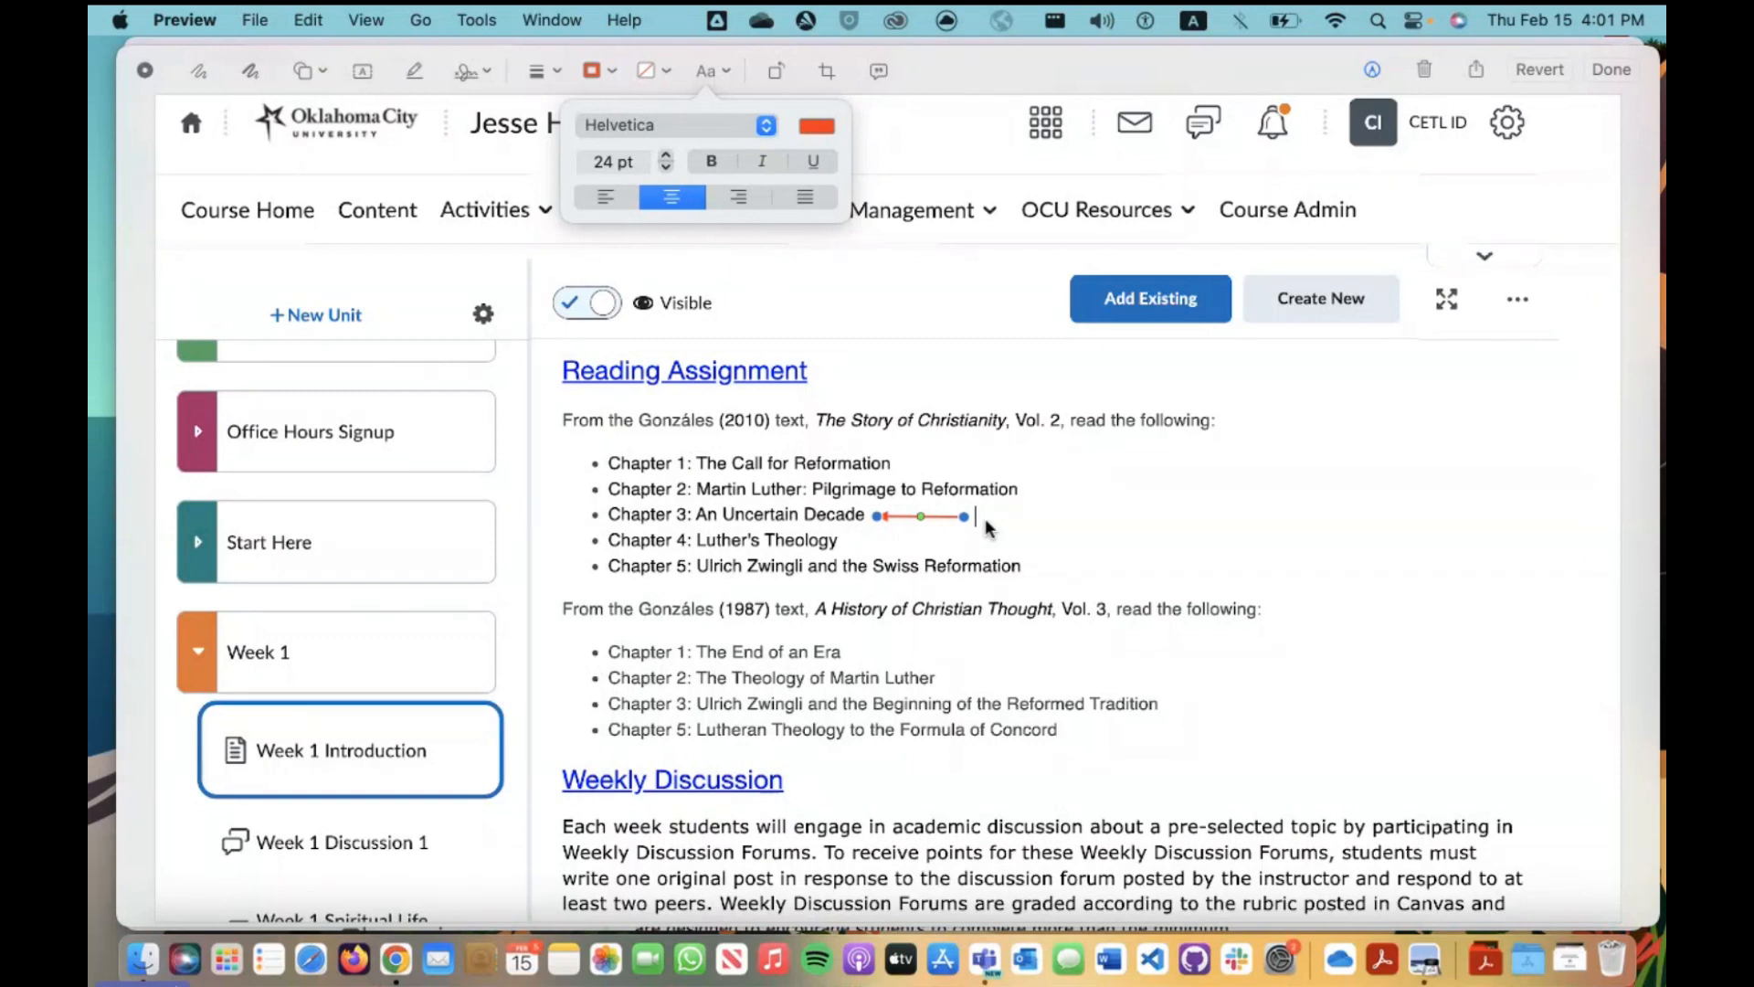
pyautogui.write('Please no')
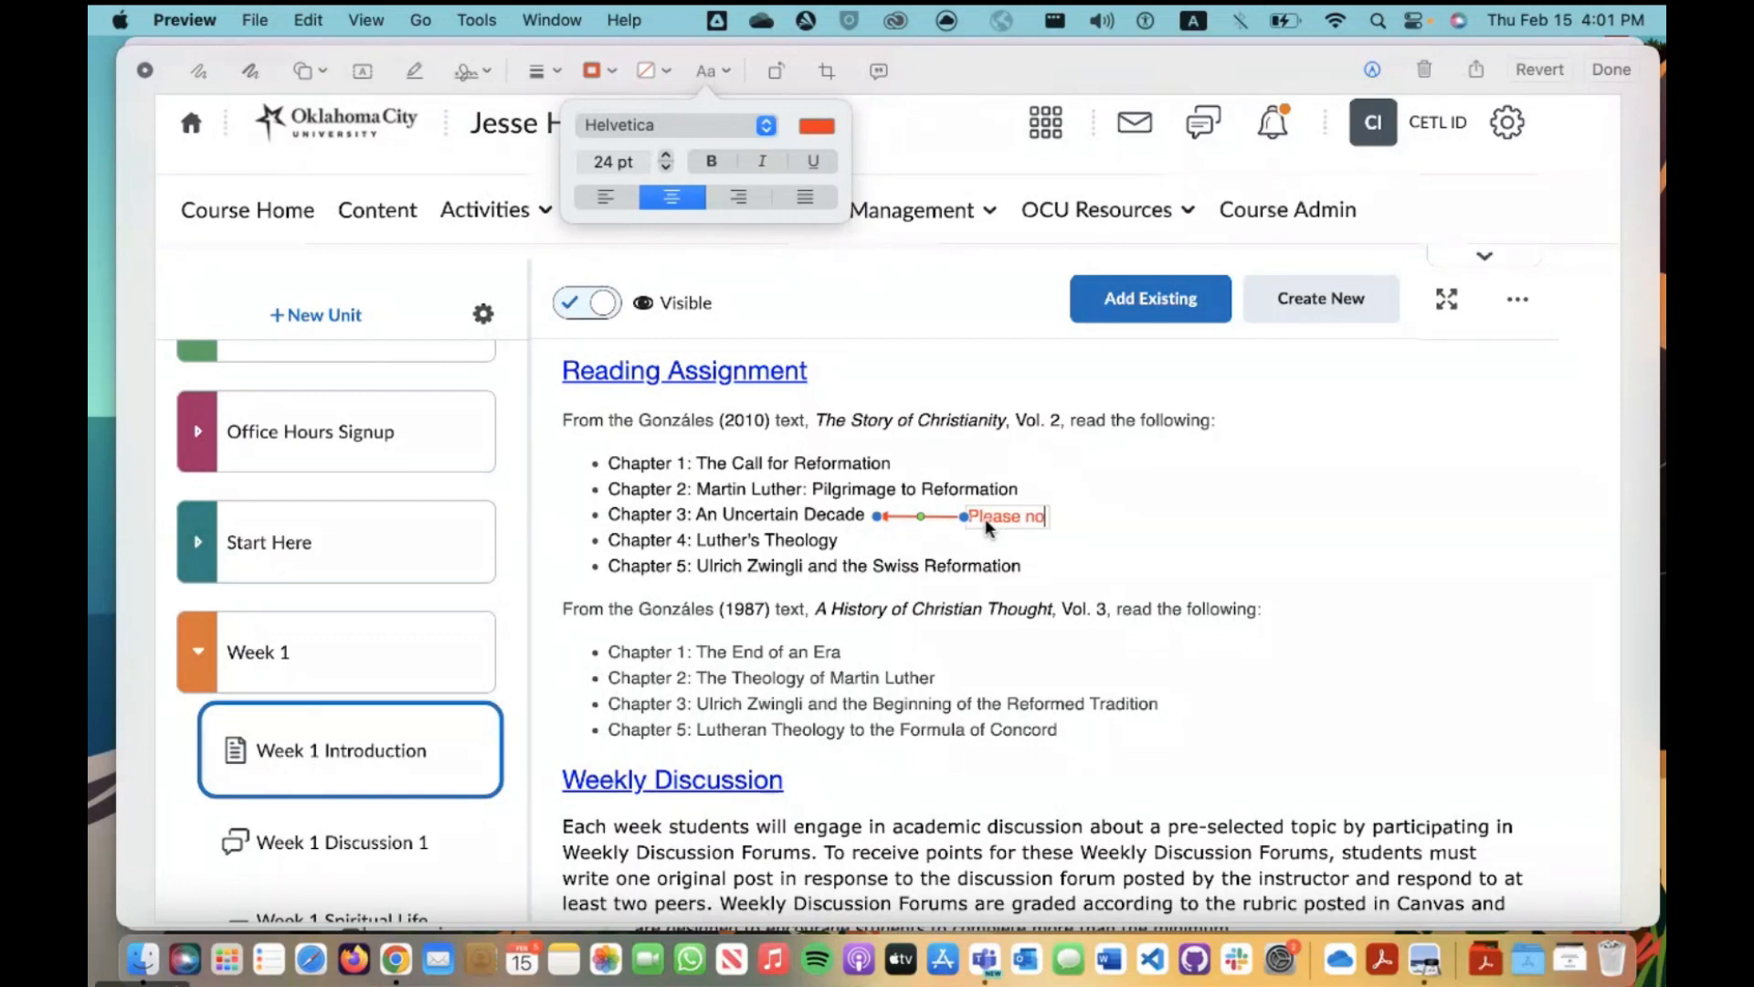
pyautogui.write('tice this cha')
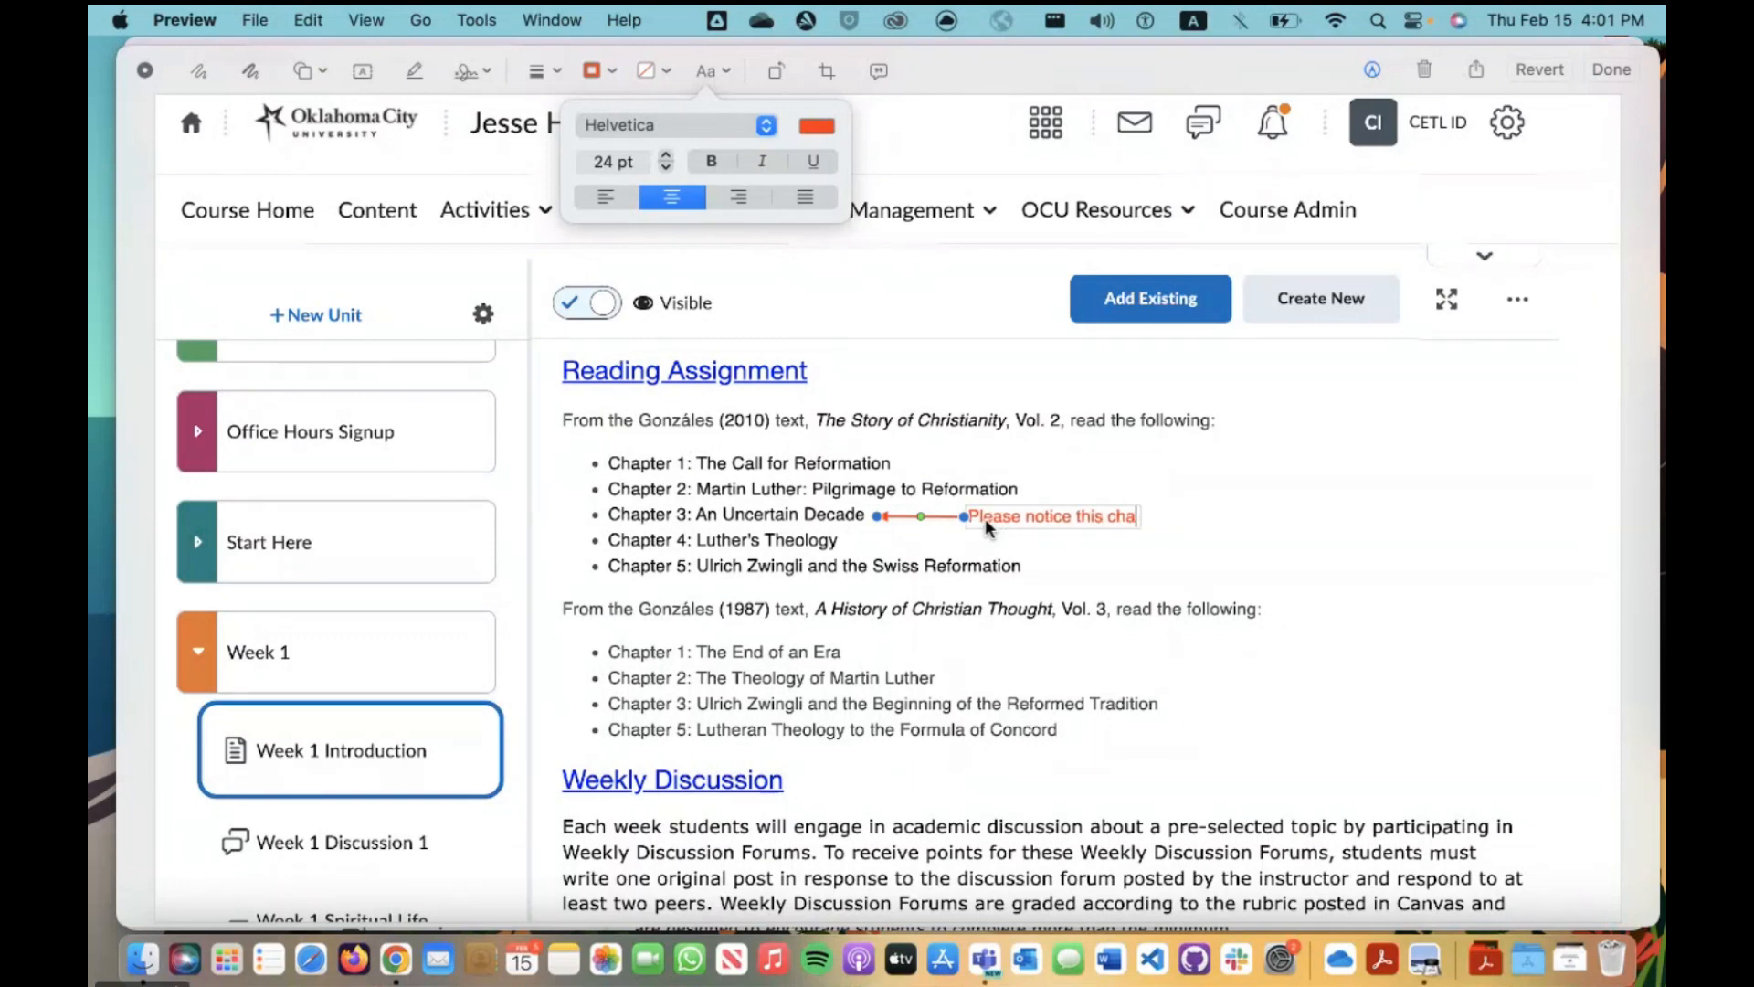
pyautogui.write('pter')
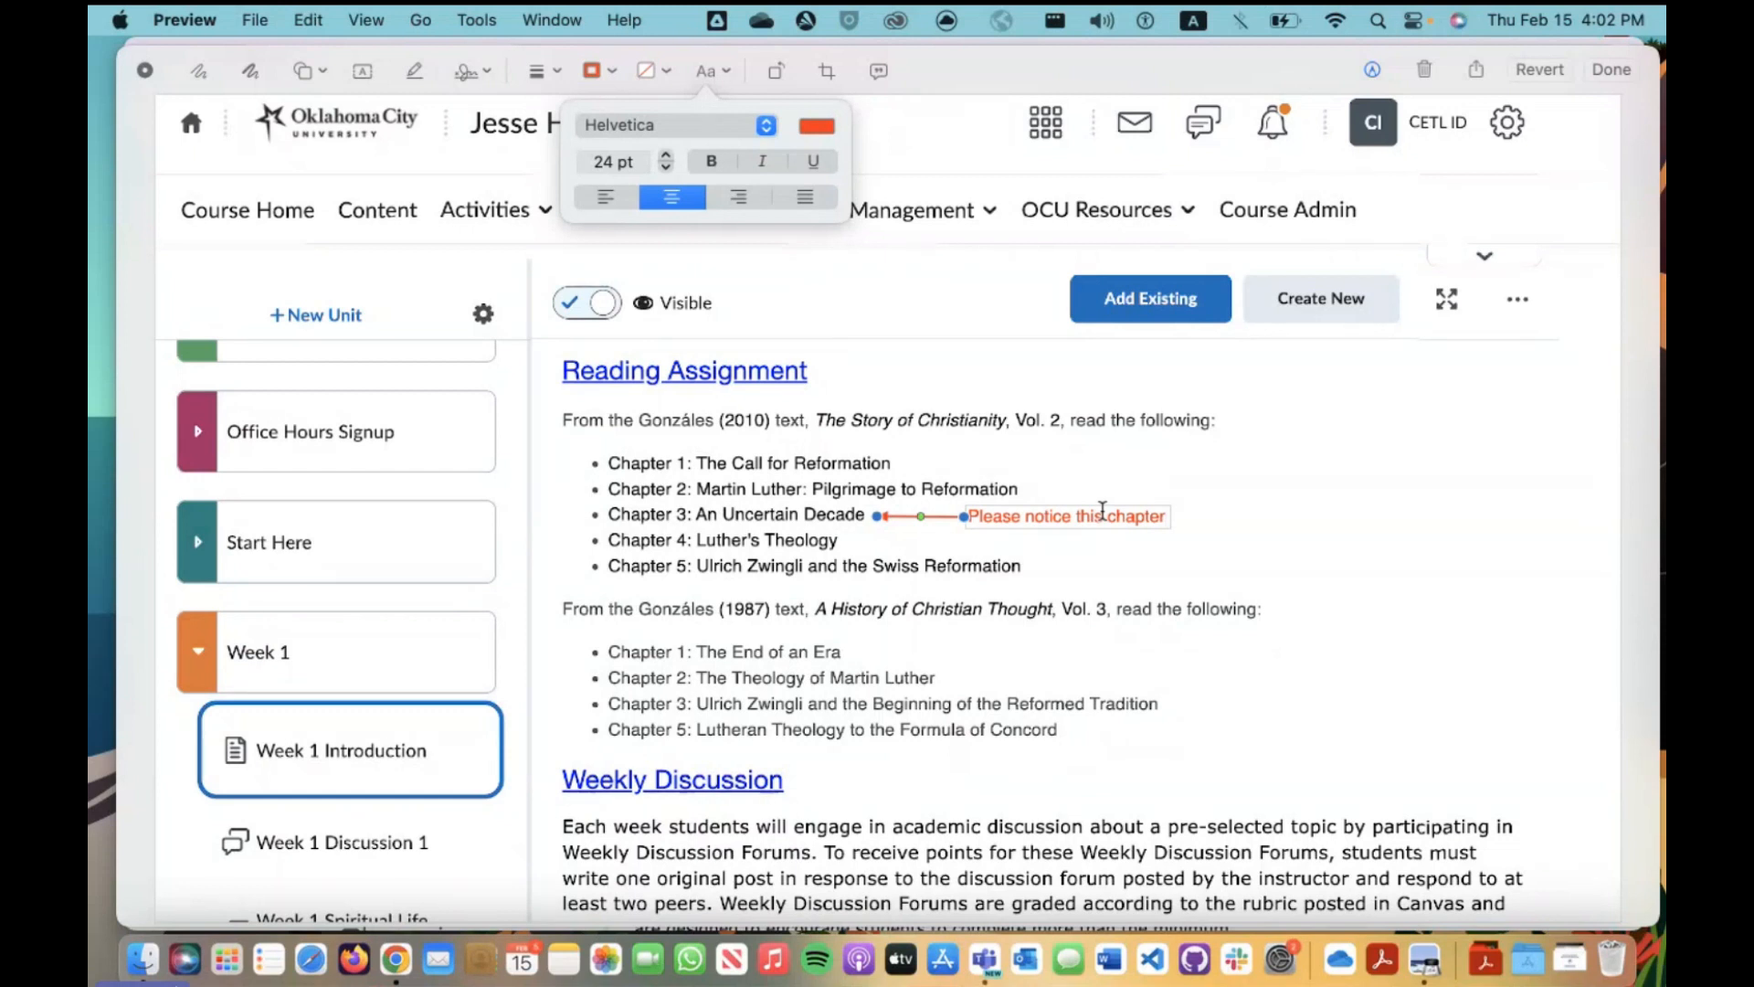
# Increase the font size of the "Please notice this chapter" note to 34 pt
pyautogui.click(1102, 510)
pyautogui.tripleClick(1103, 510)
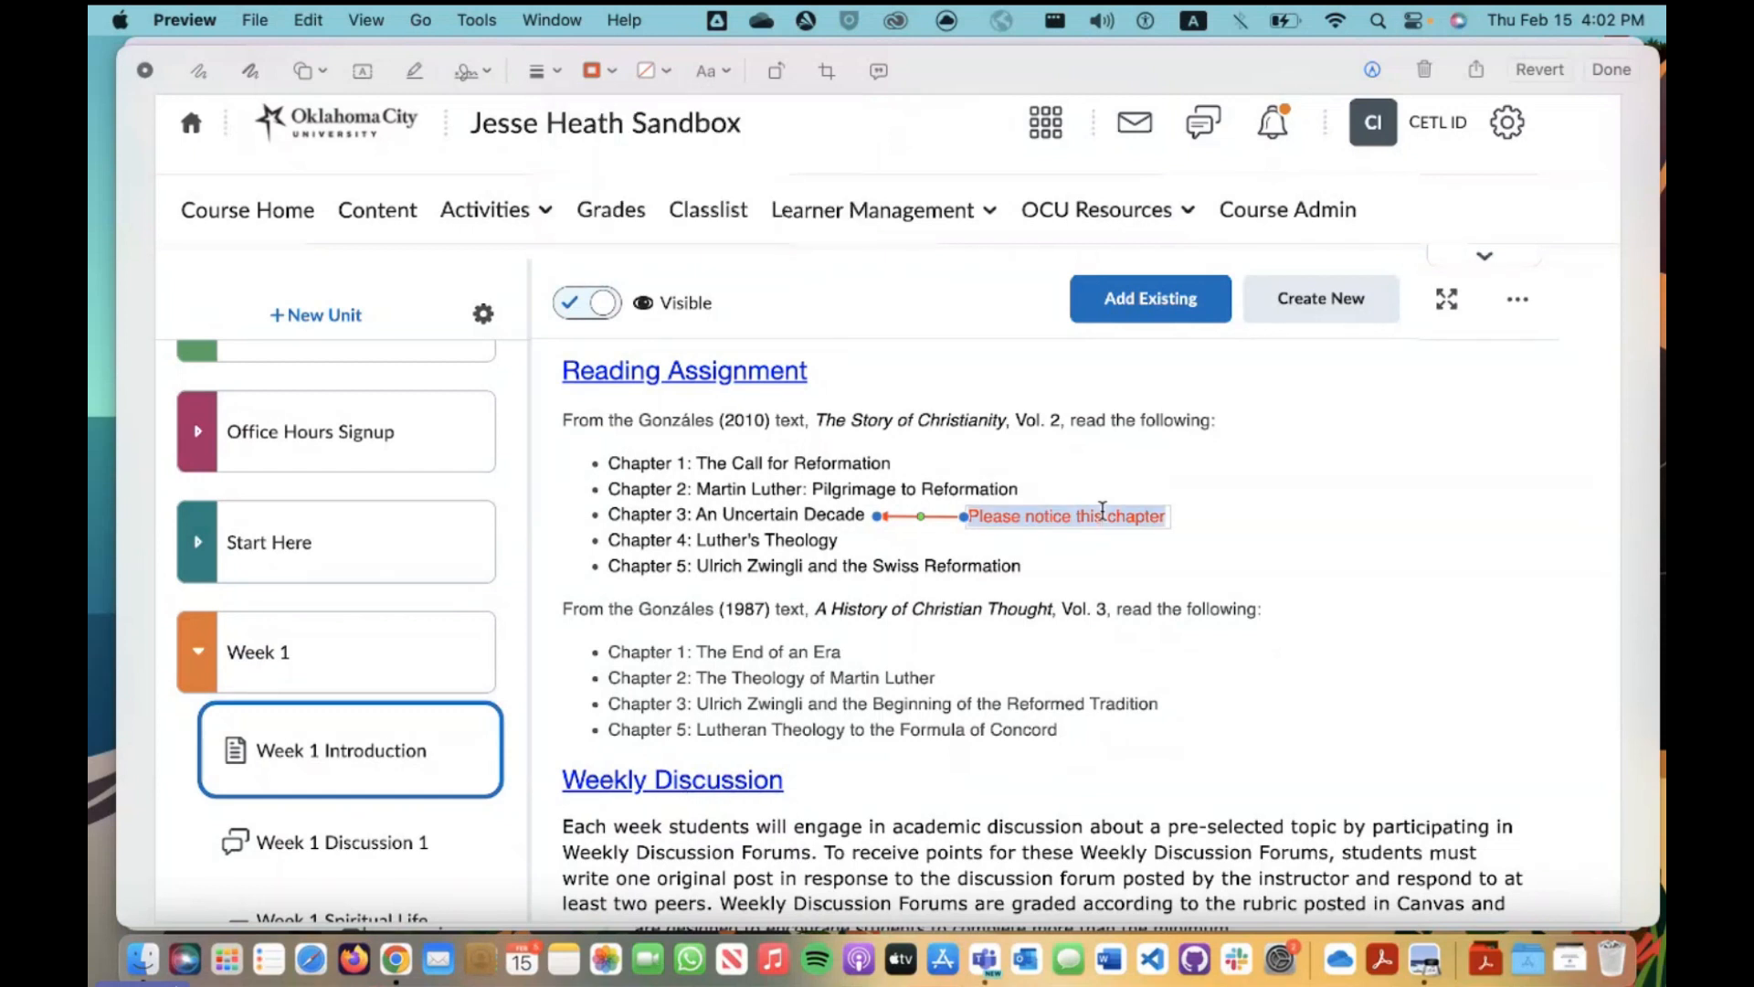
pyautogui.click(709, 73)
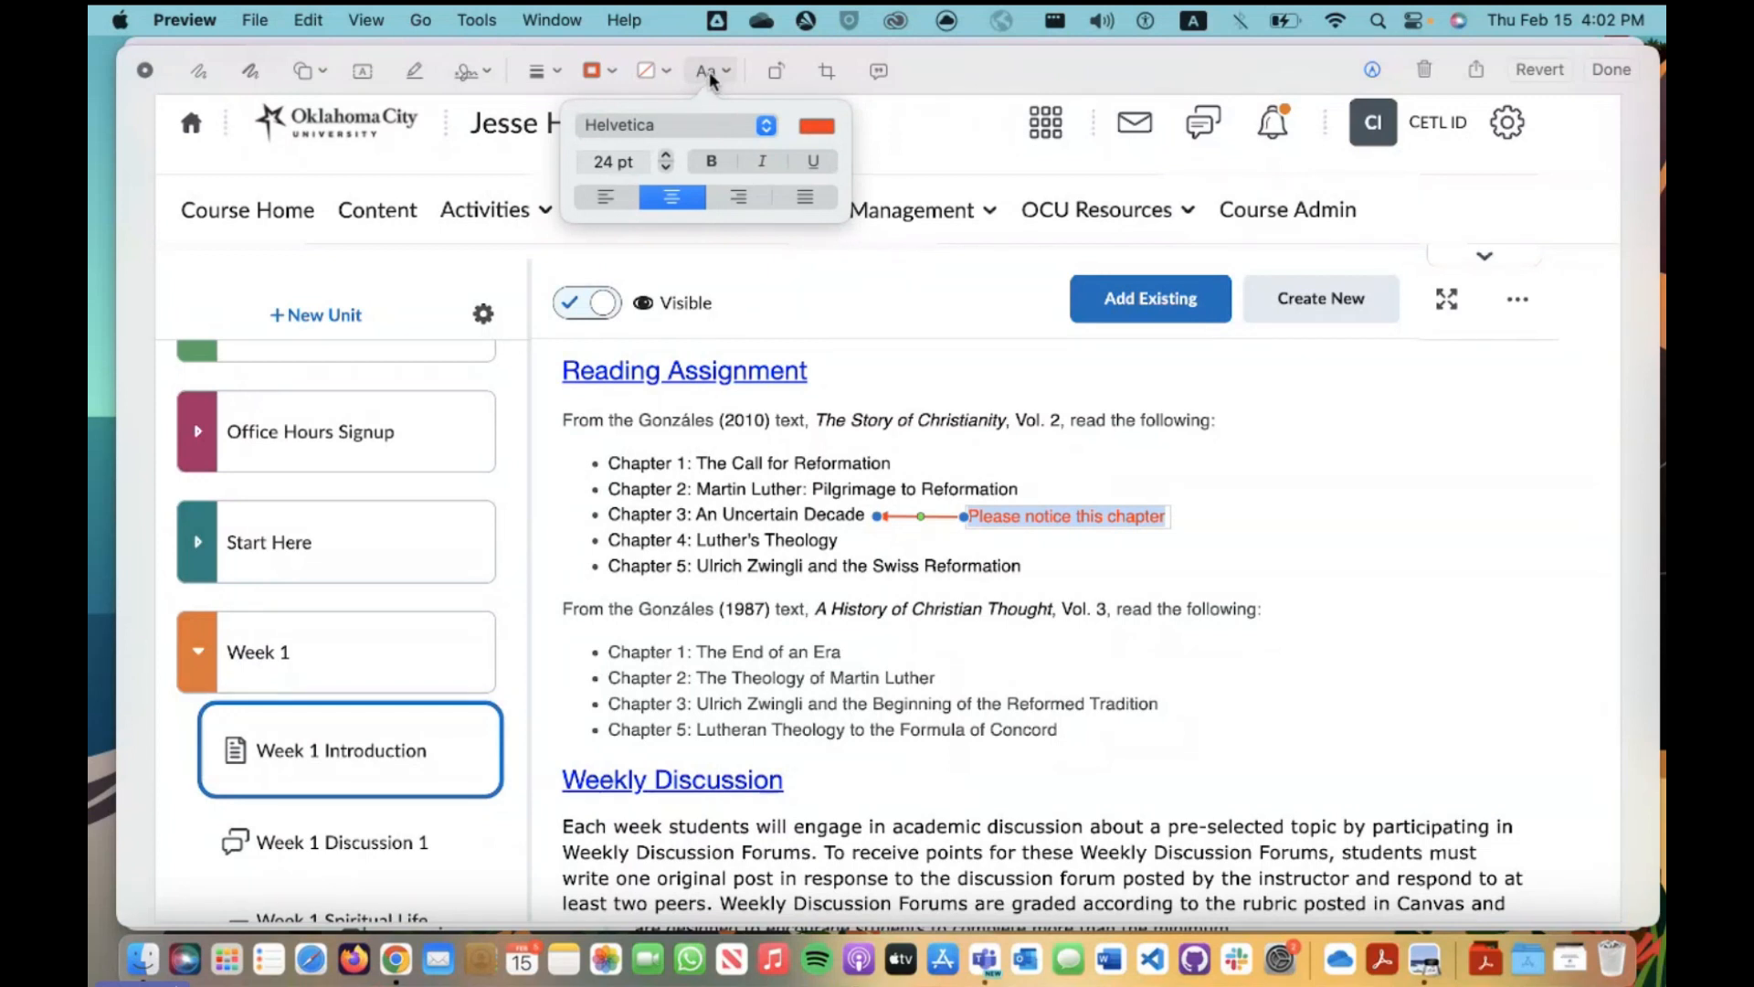
pyautogui.click(665, 154)
pyautogui.click(664, 155)
pyautogui.click(664, 155)
pyautogui.click(665, 154)
pyautogui.click(664, 154)
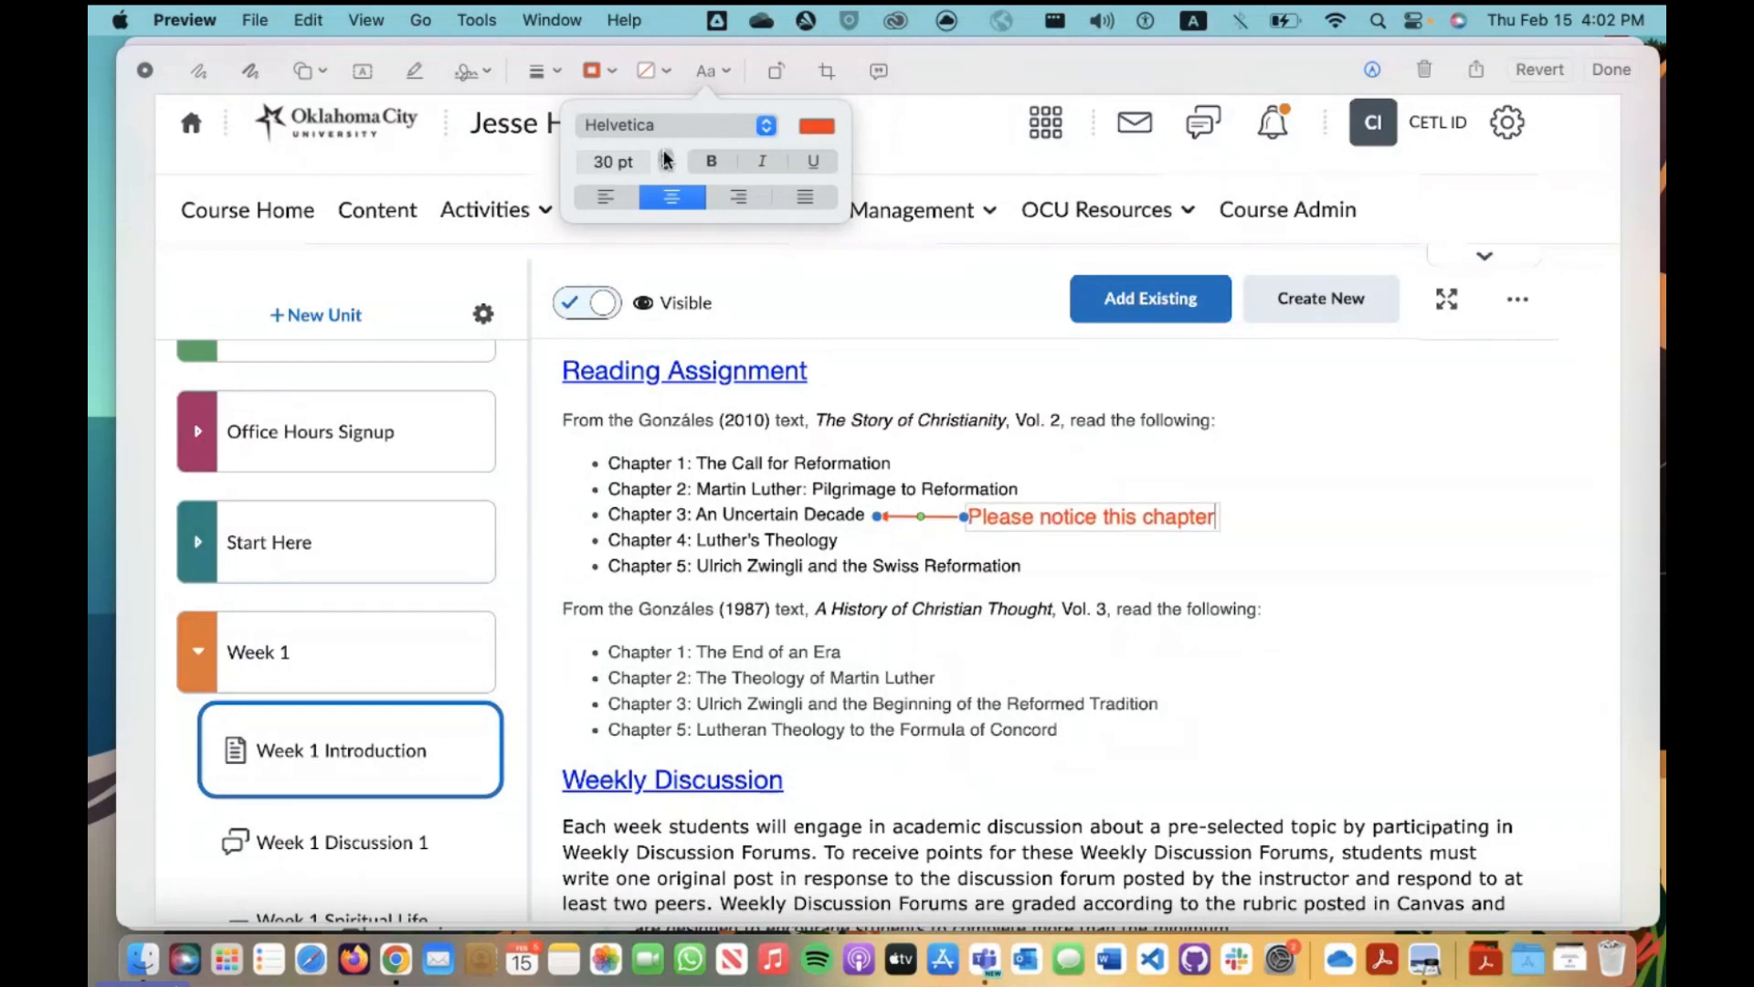
pyautogui.click(664, 154)
pyautogui.click(664, 154)
pyautogui.click(664, 155)
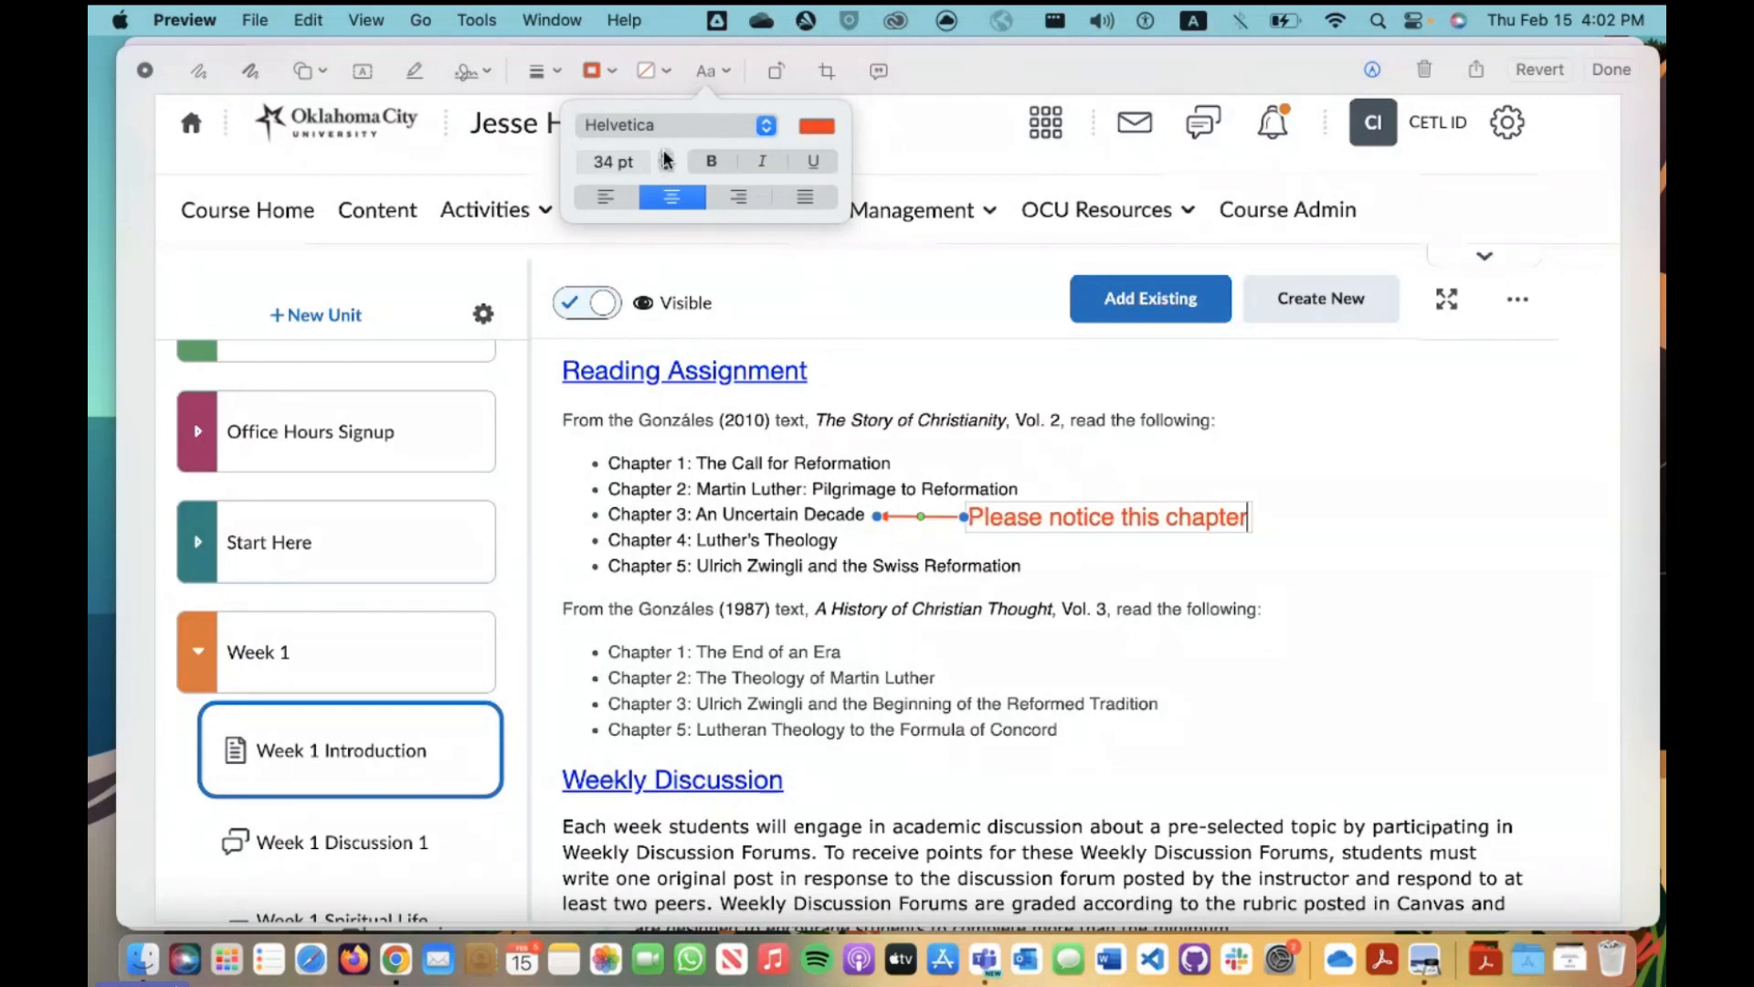
pyautogui.click(1288, 482)
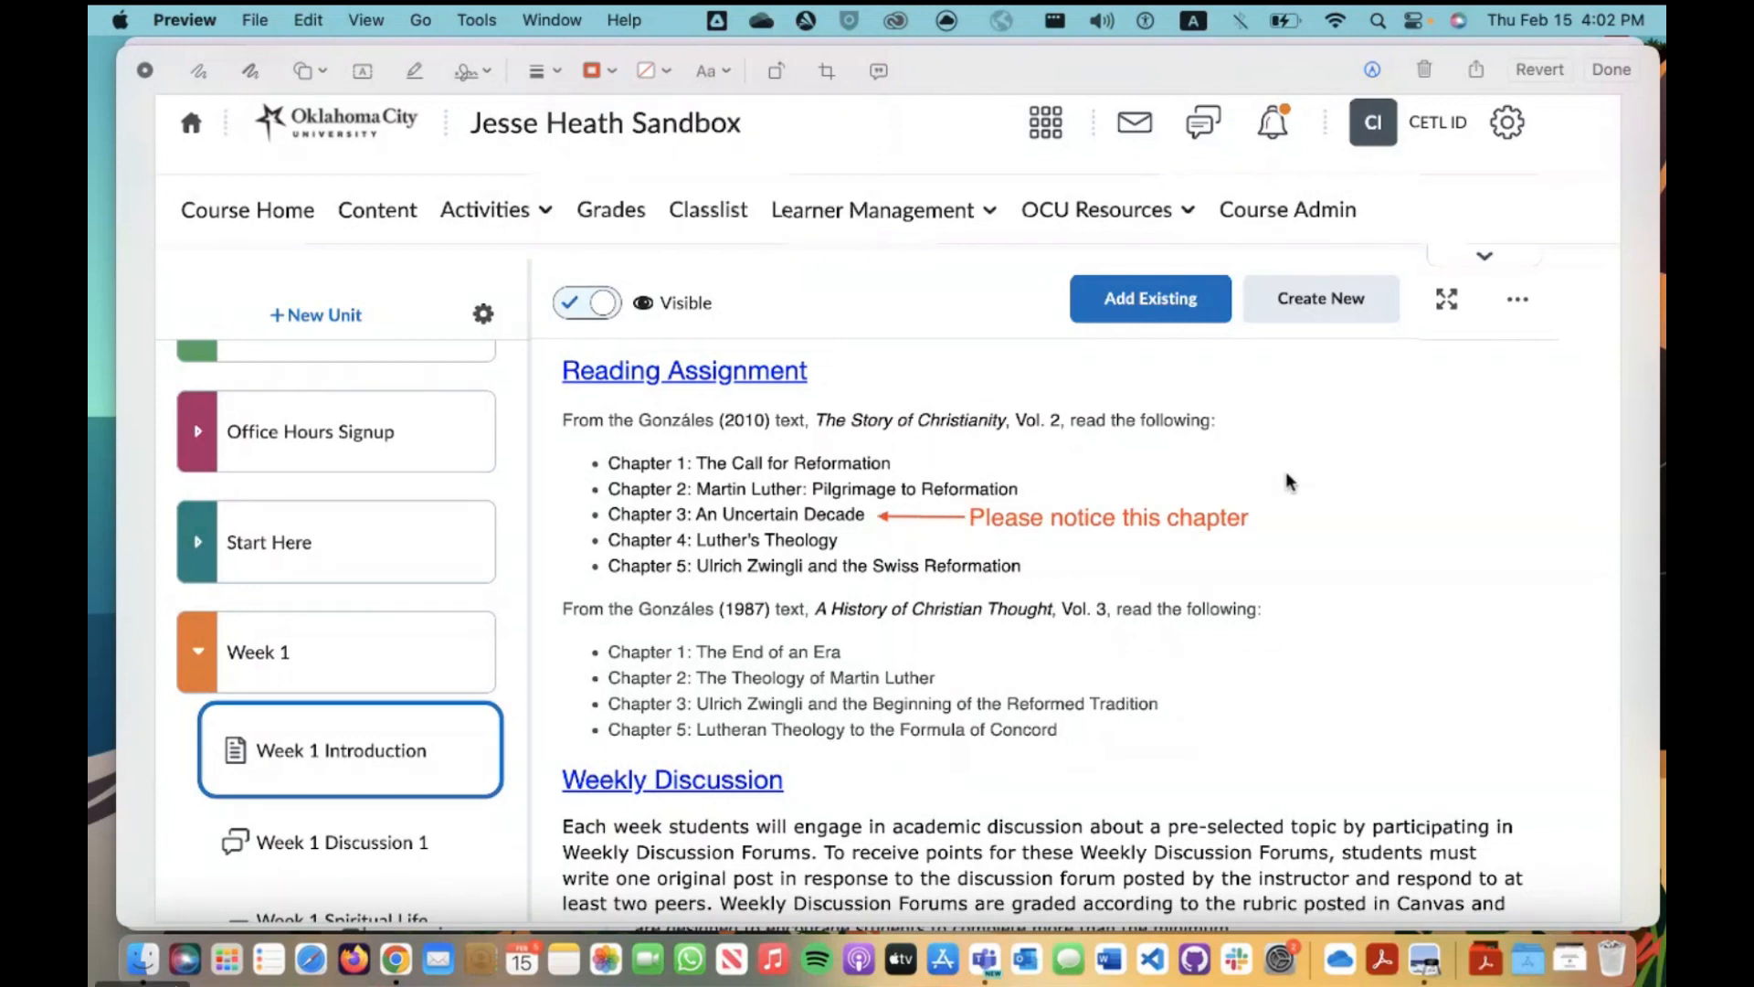
# Add a second text box reading "Hello" to the right of the "Please notice this chapter" note
pyautogui.click(364, 79)
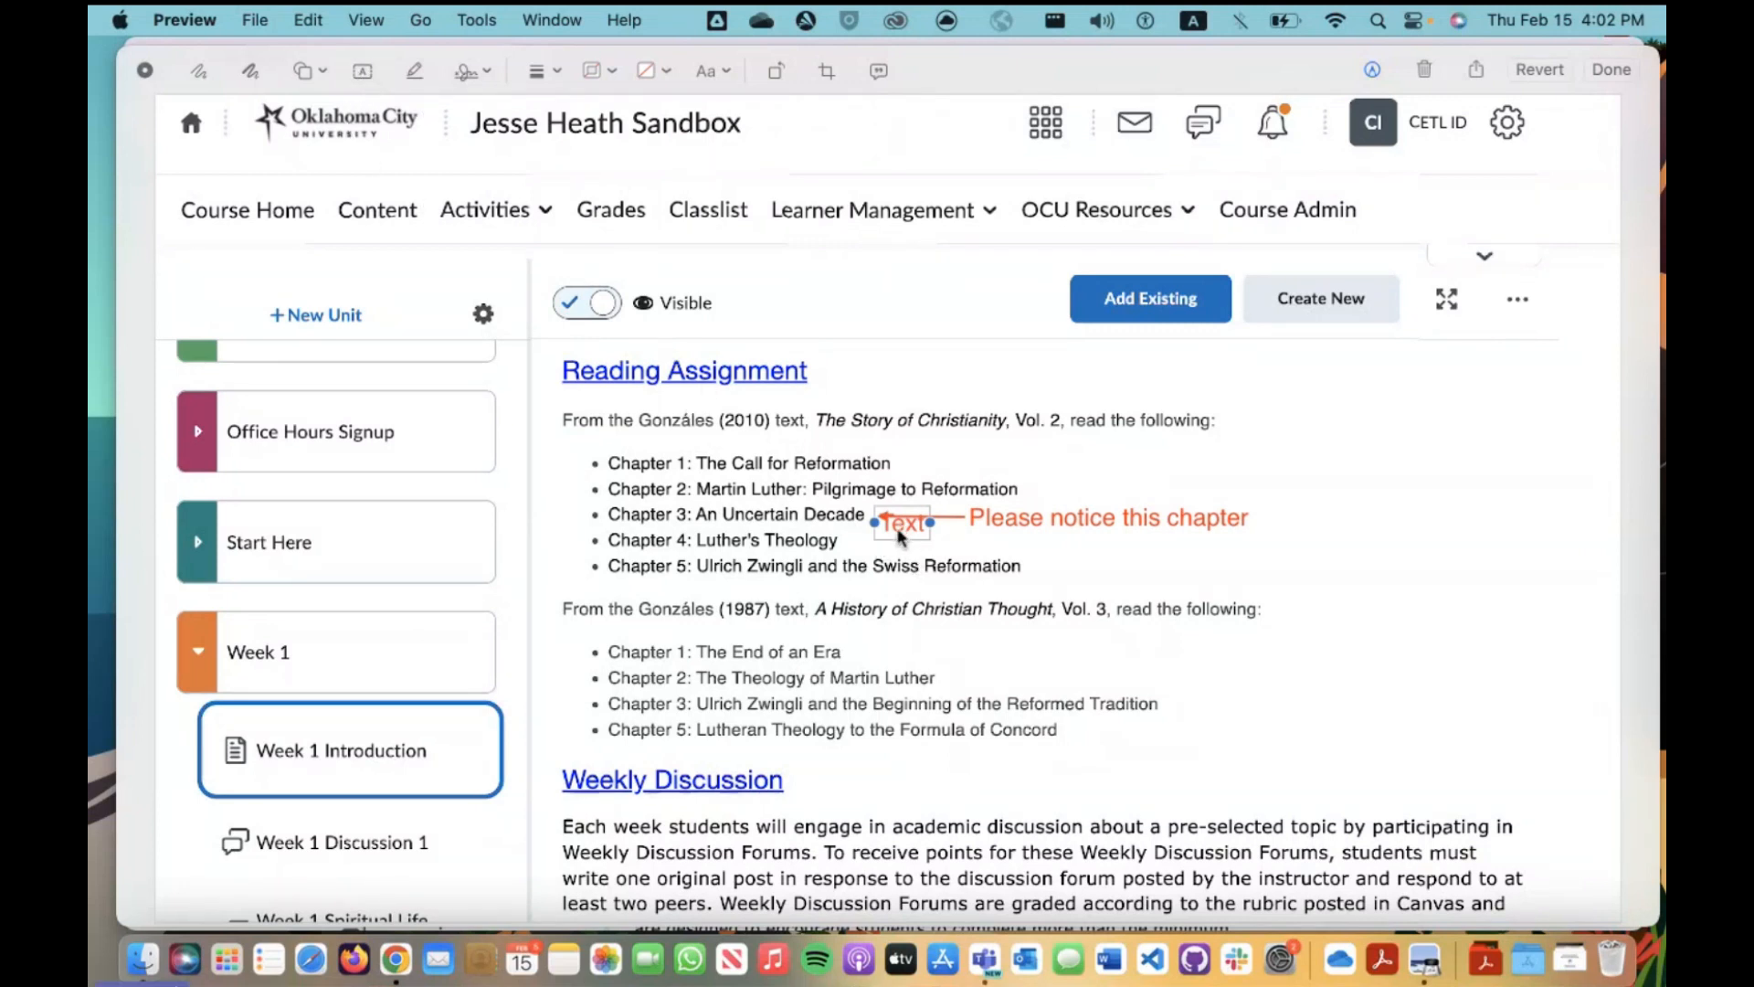
pyautogui.moveTo(902, 532)
pyautogui.mouseDown()
pyautogui.moveTo(1313, 621)
pyautogui.moveTo(1378, 549)
pyautogui.mouseUp()
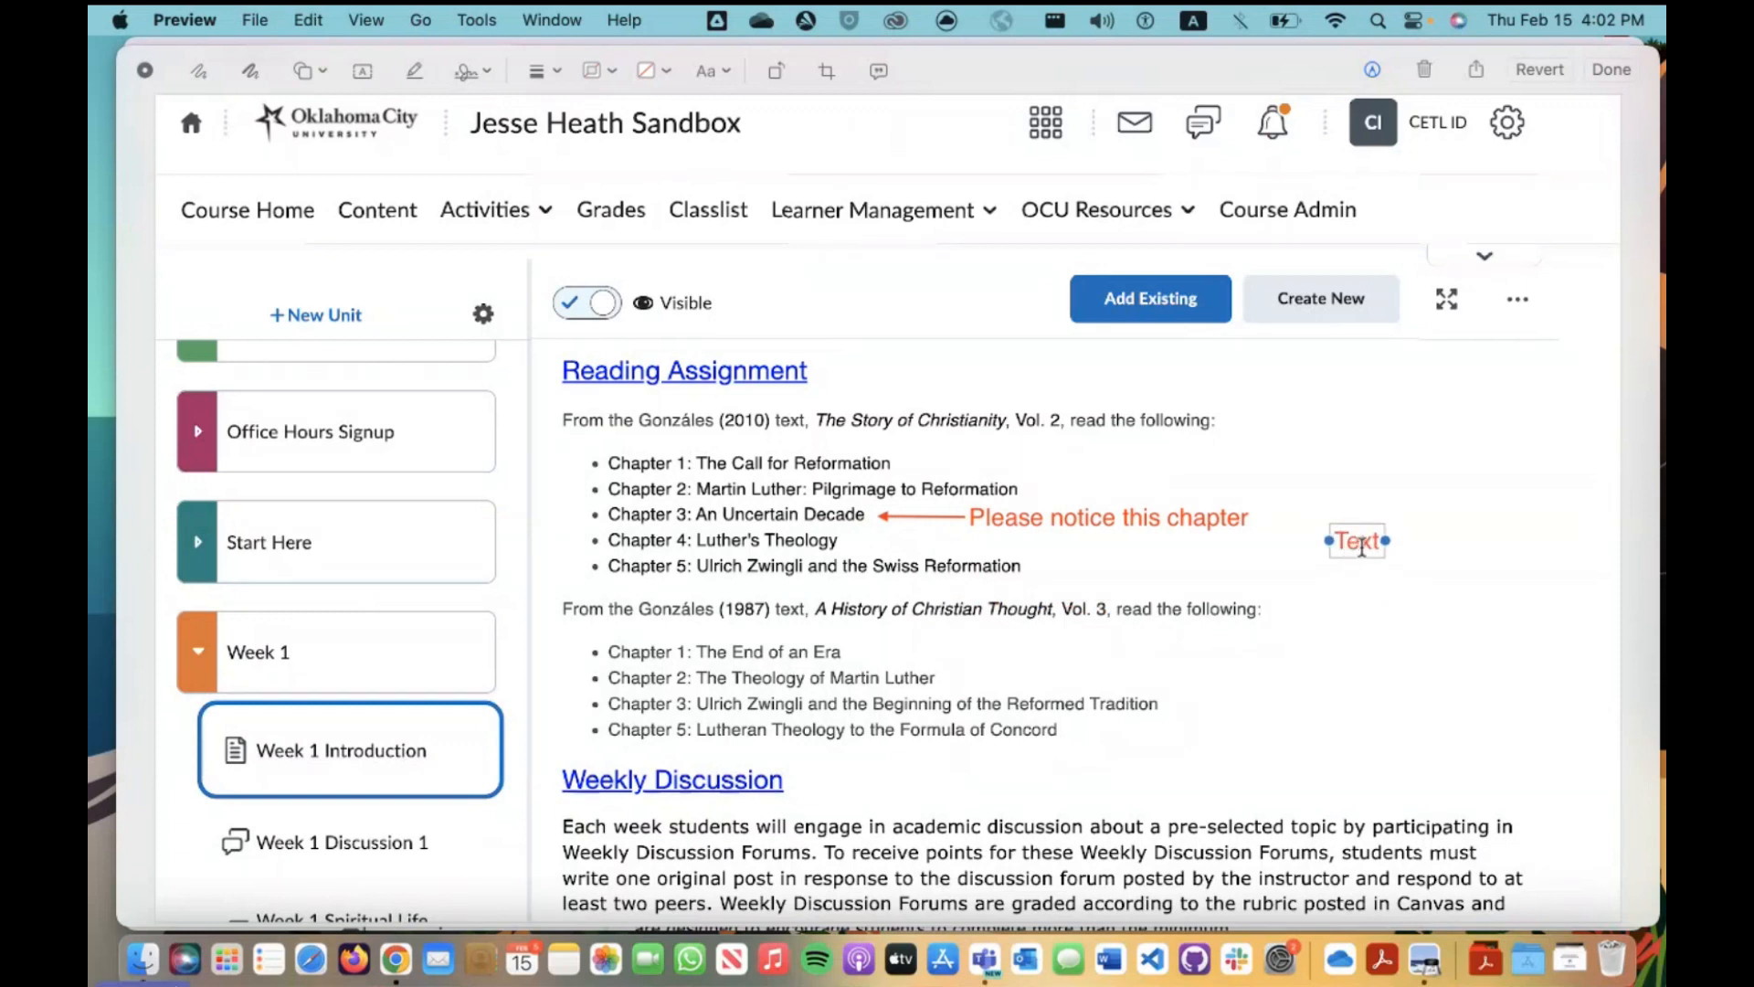
pyautogui.doubleClick(1361, 545)
pyautogui.write('Hevllo')
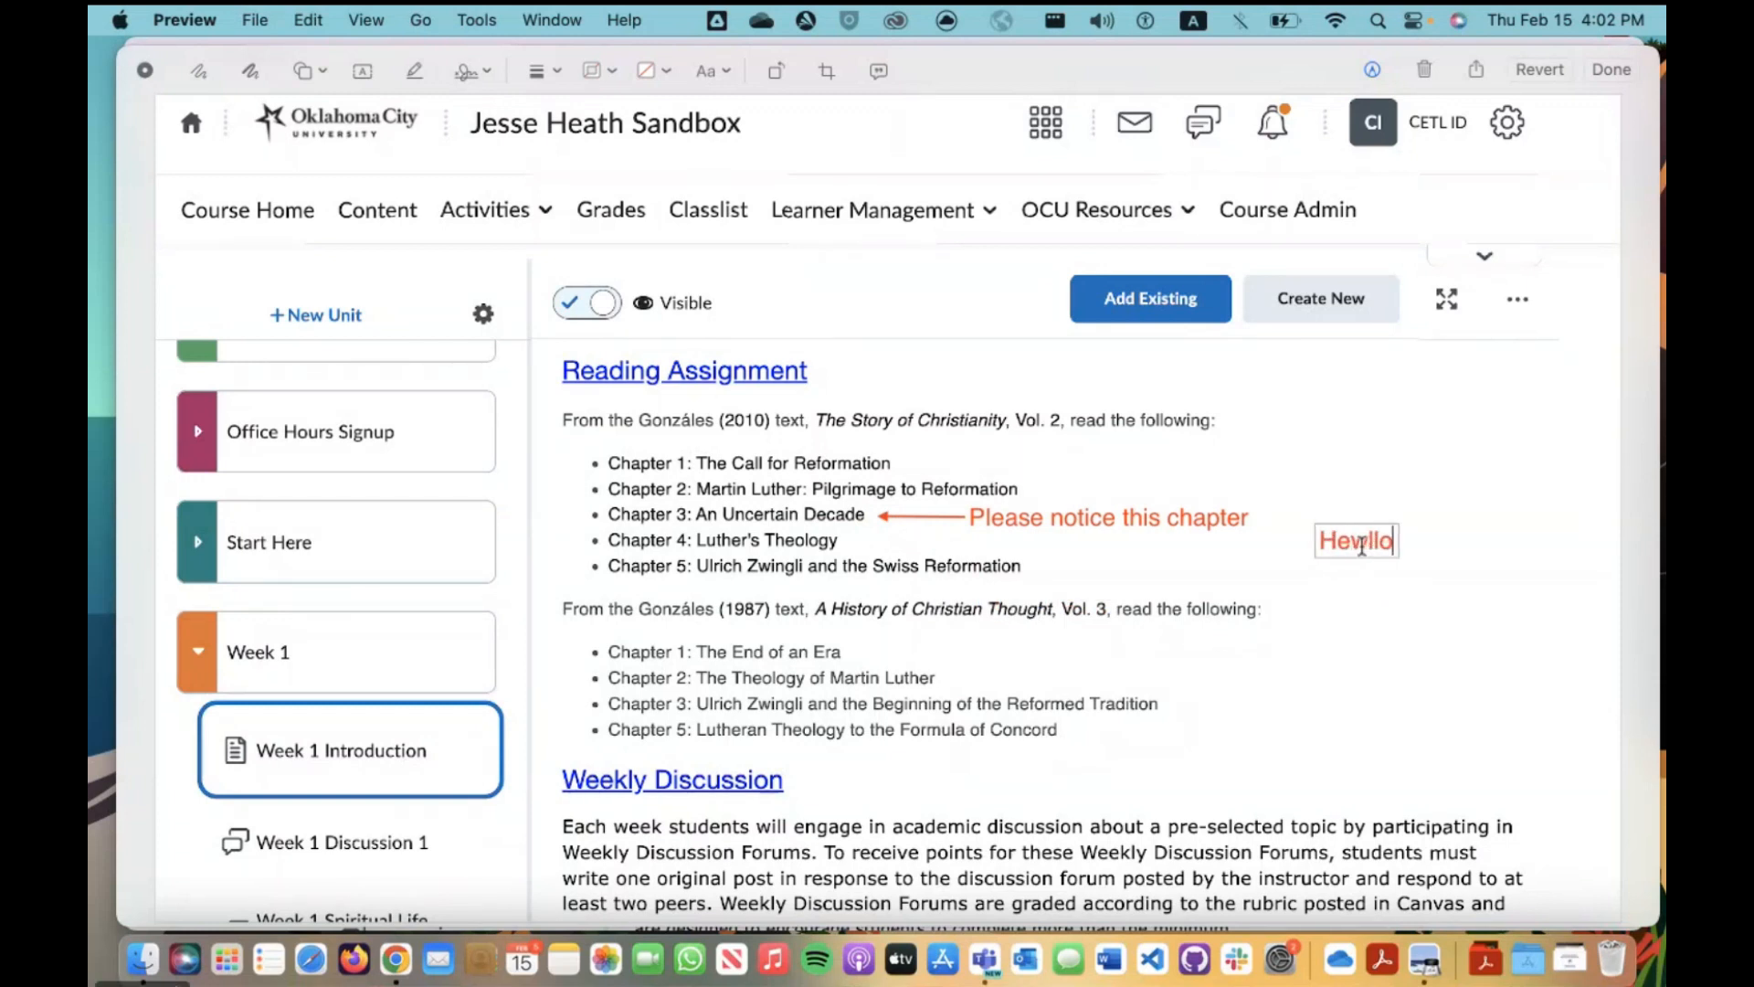
pyautogui.press('BackSpace')
pyautogui.press('BackSpace')
pyautogui.press('BackSpace')
pyautogui.press('BackSpace')
pyautogui.write('llo')
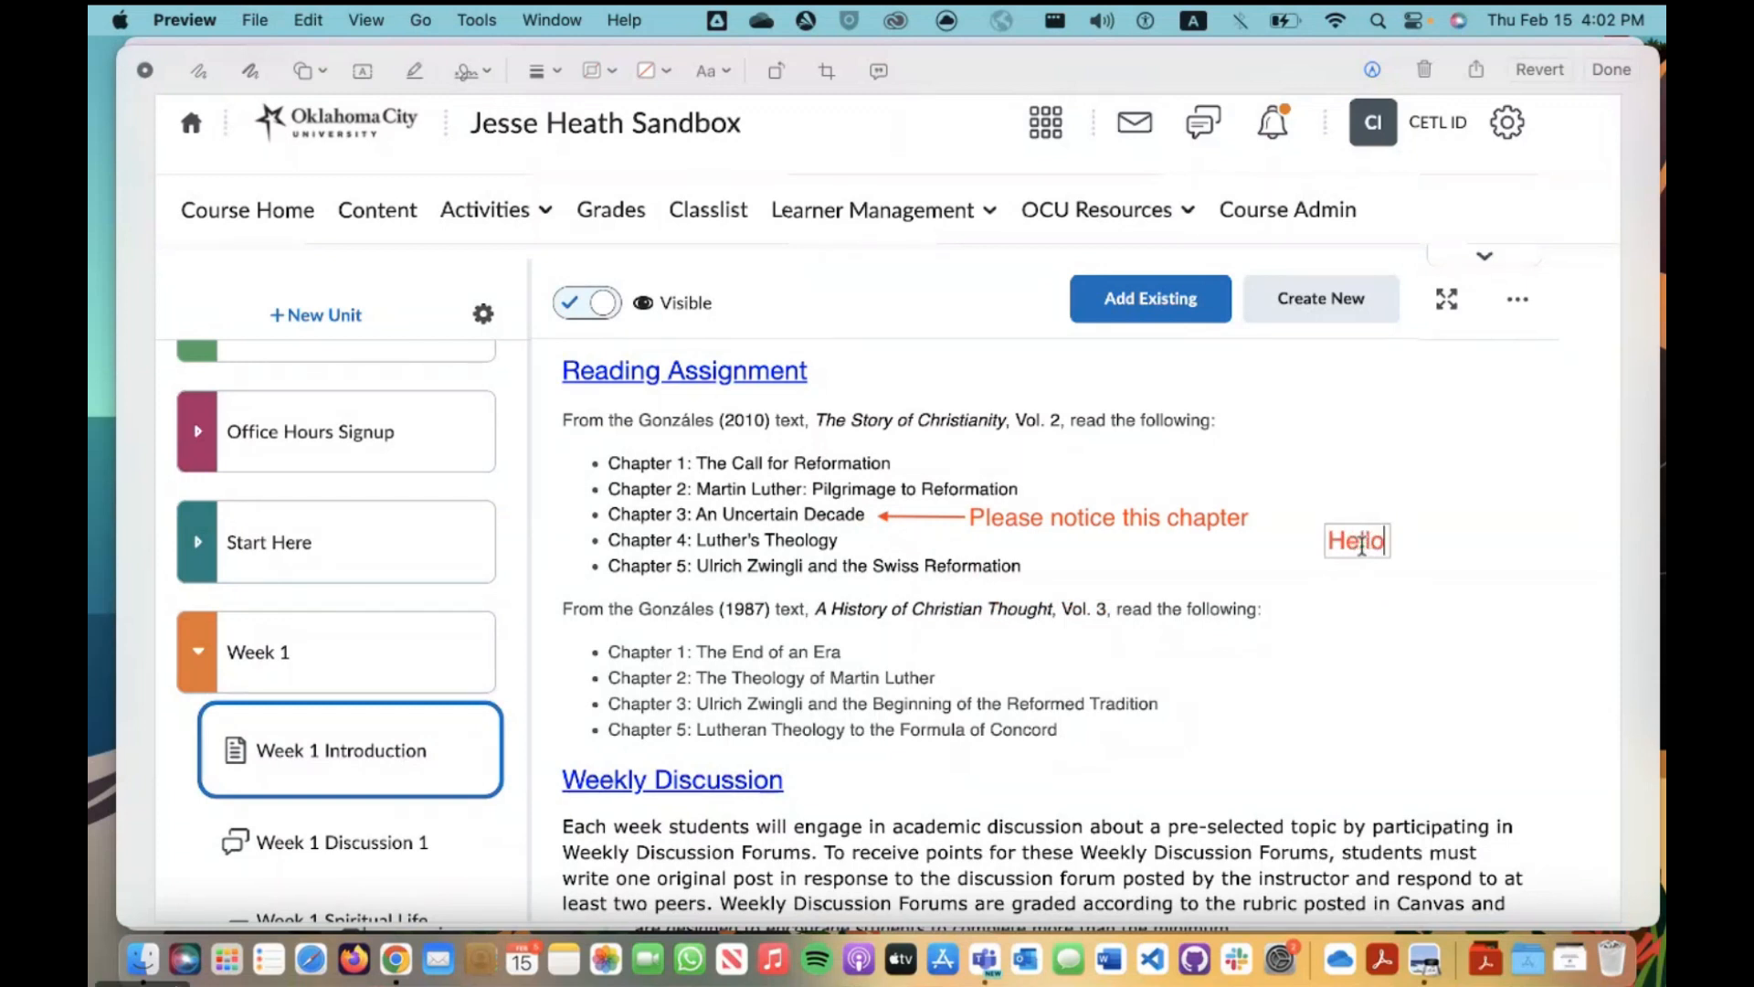
pyautogui.click(1470, 485)
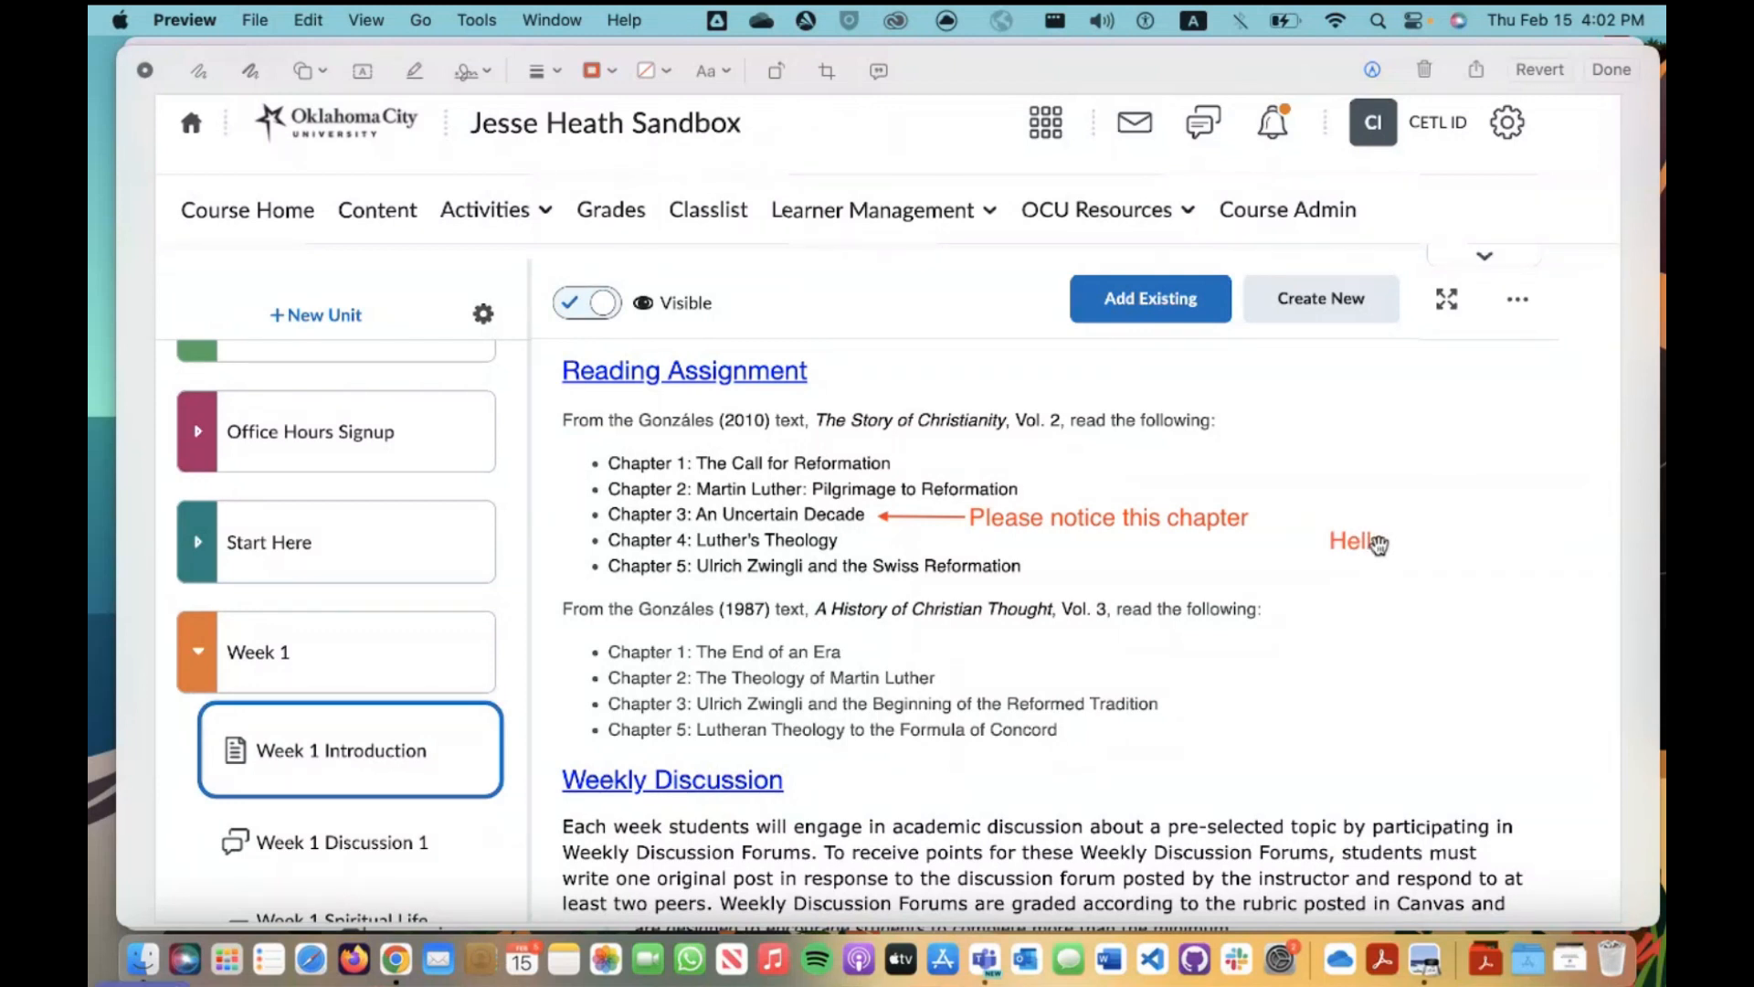
# Widen the "Hello" text box slightly and show the text style options for its selected word
pyautogui.click(1380, 544)
pyautogui.moveTo(1393, 543)
pyautogui.mouseDown()
pyautogui.moveTo(1378, 544)
pyautogui.moveTo(1412, 542)
pyautogui.mouseUp()
pyautogui.doubleClick(1370, 541)
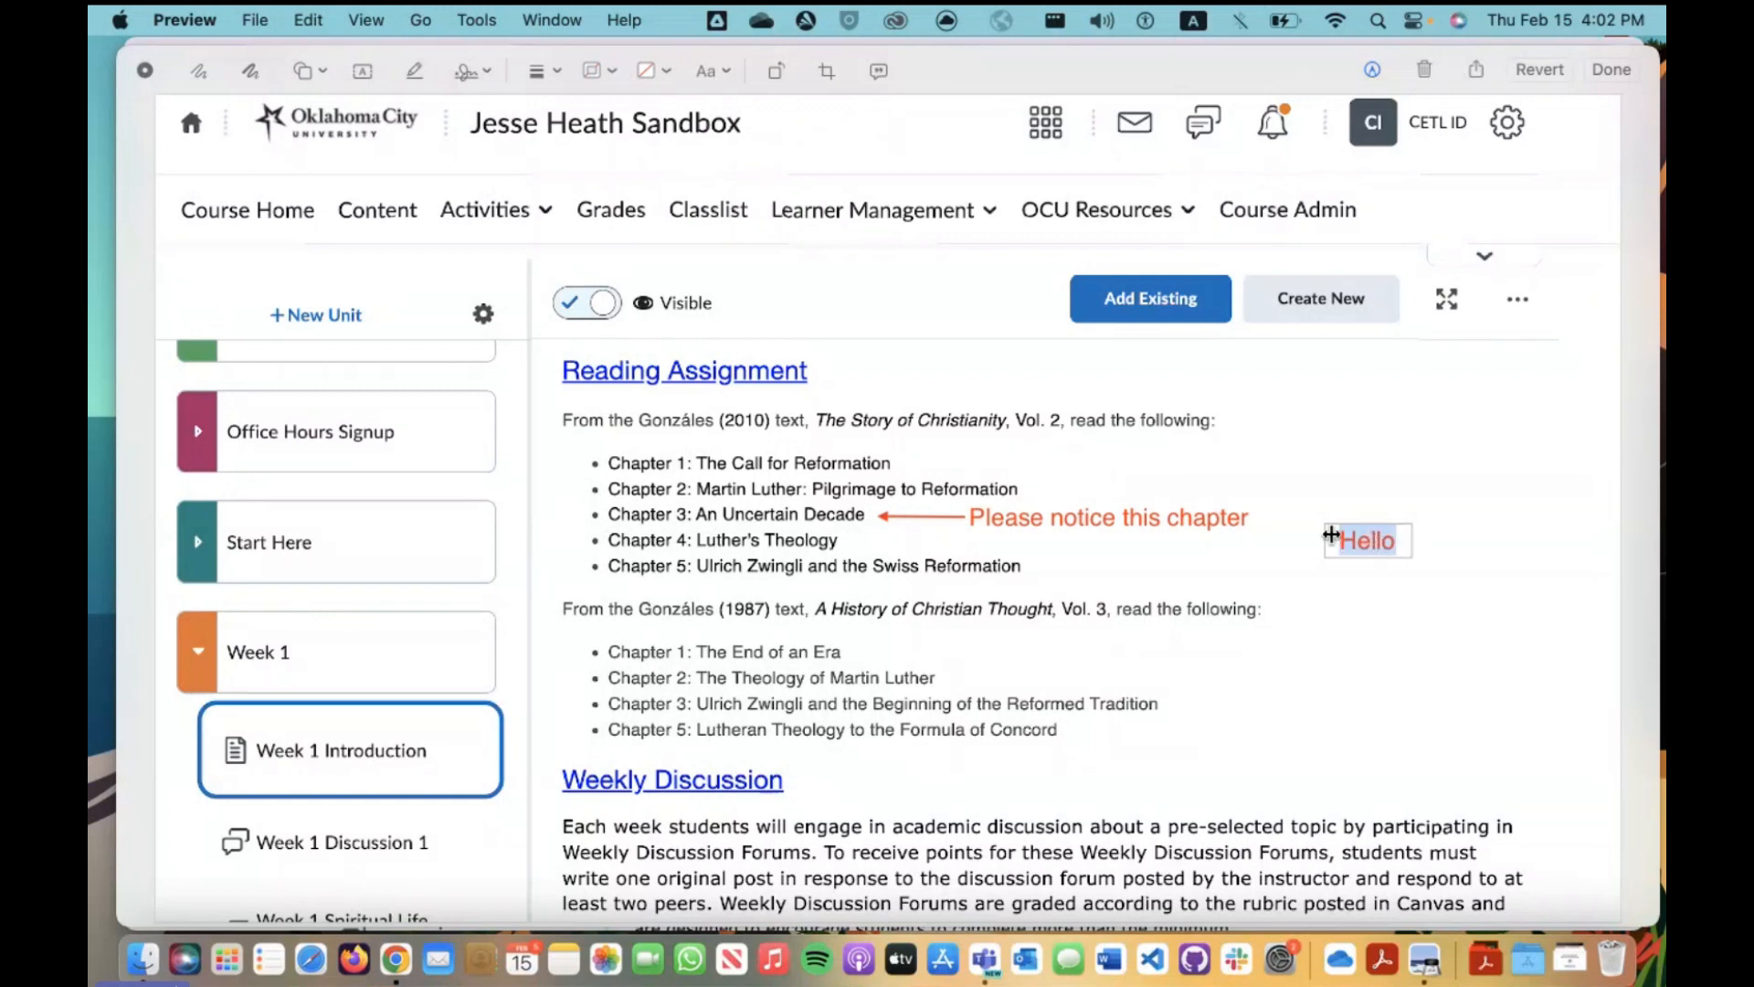
pyautogui.click(706, 77)
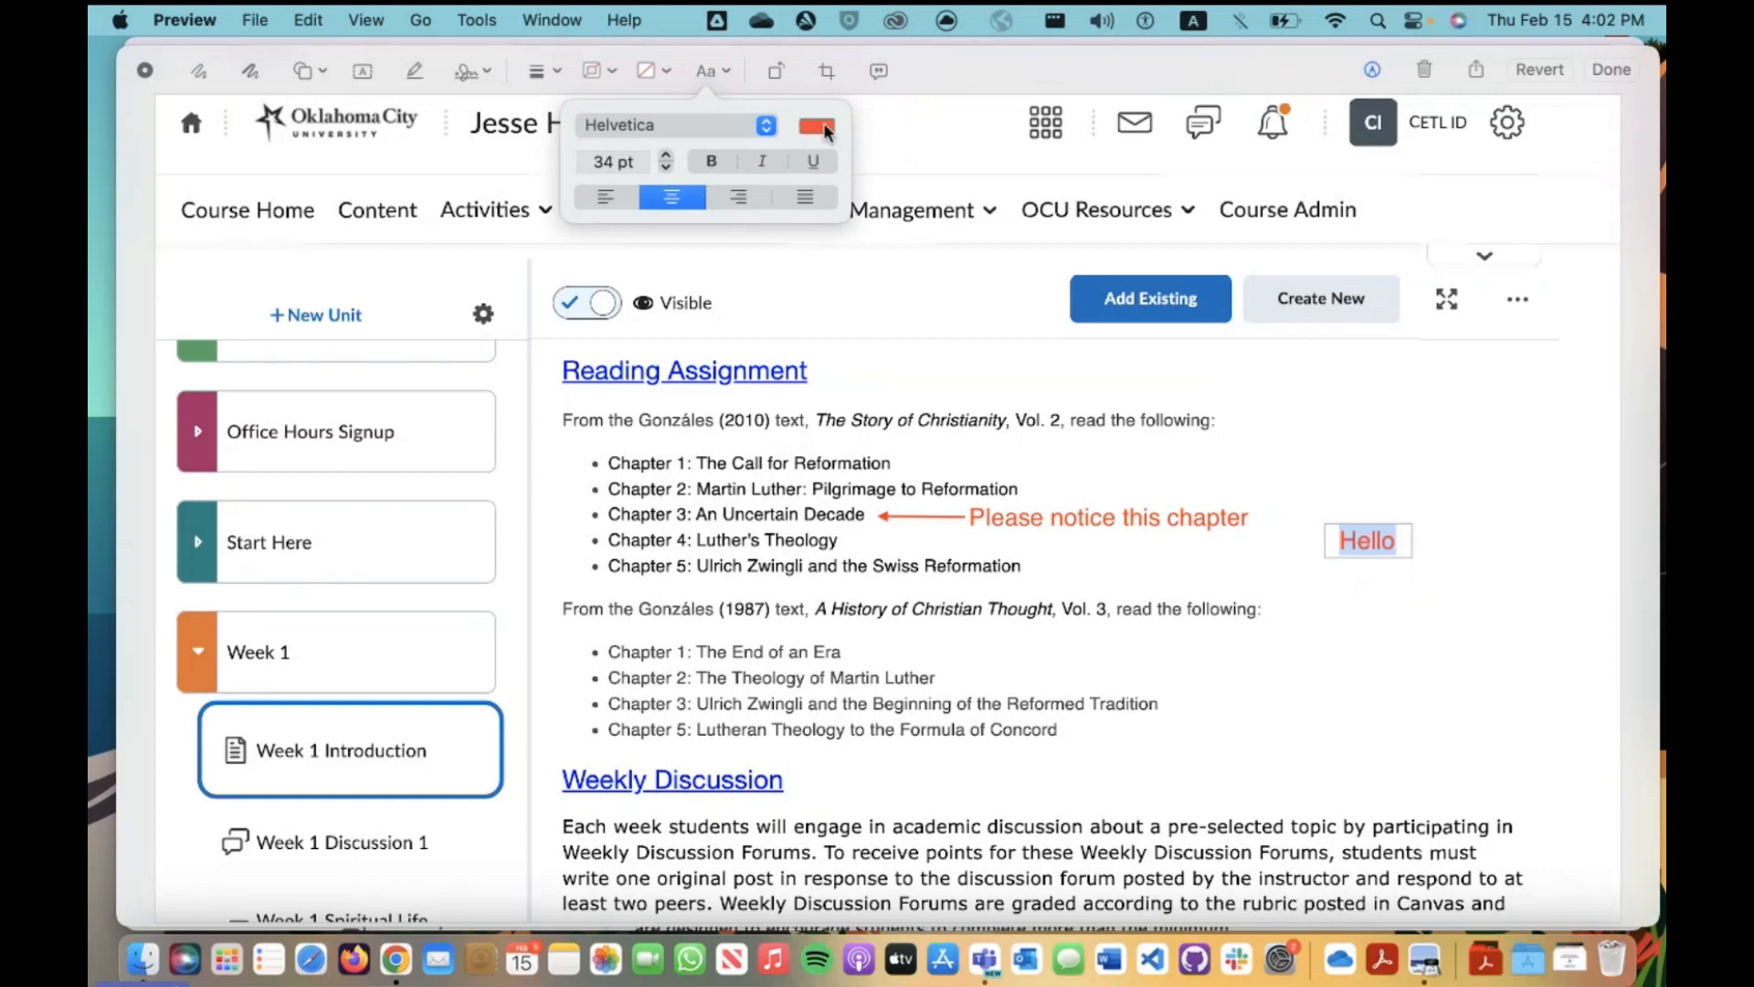
pyautogui.click(1320, 443)
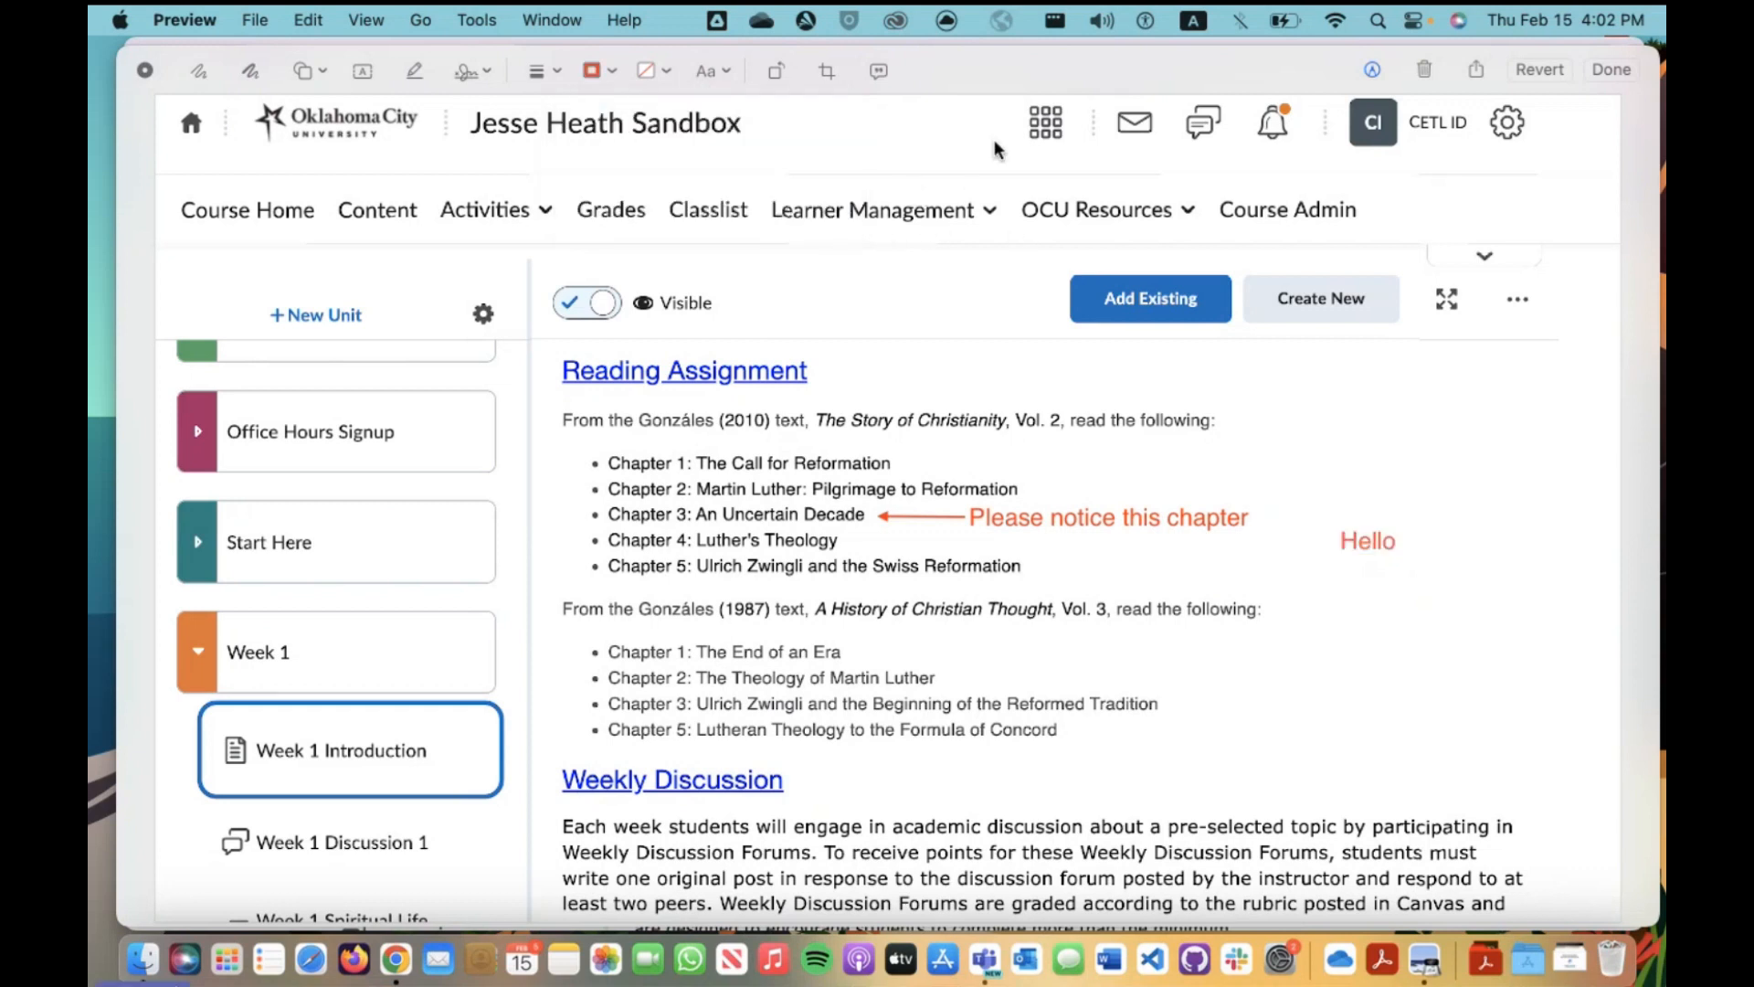
# Move the screenshot window lower on the desktop, leaving the crop tool switched off
pyautogui.moveTo(1062, 62); pyautogui.dragTo(1063, 80)
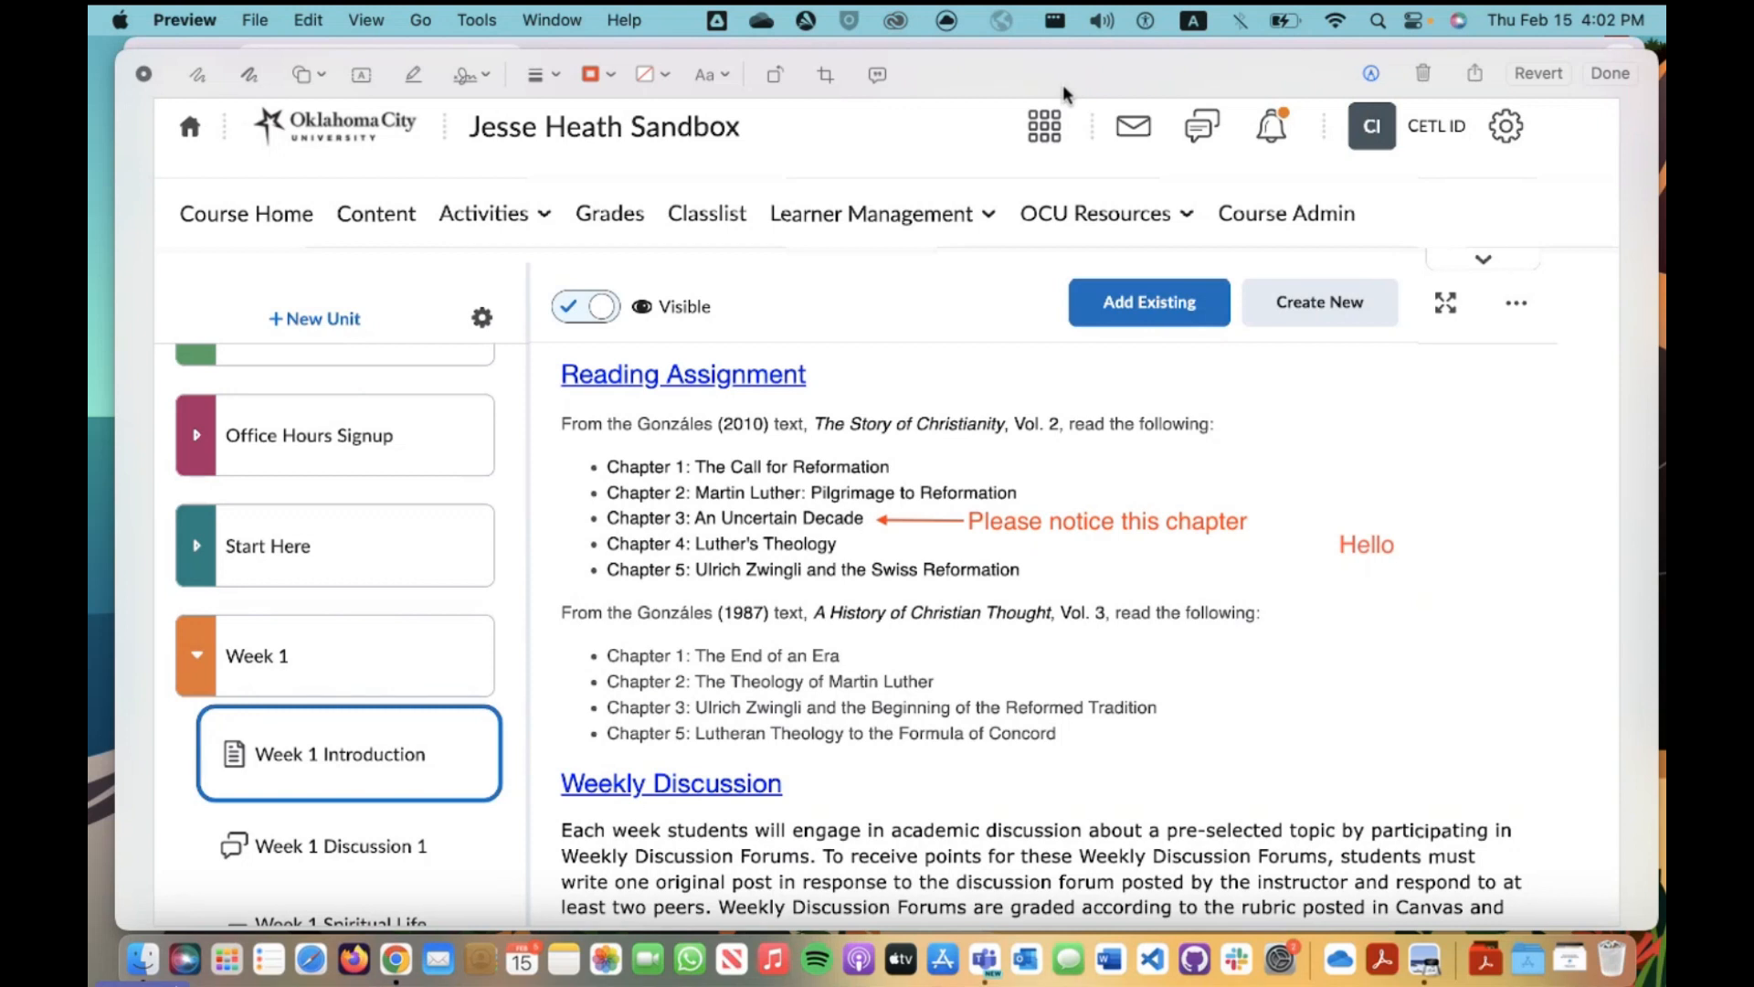
pyautogui.click(826, 81)
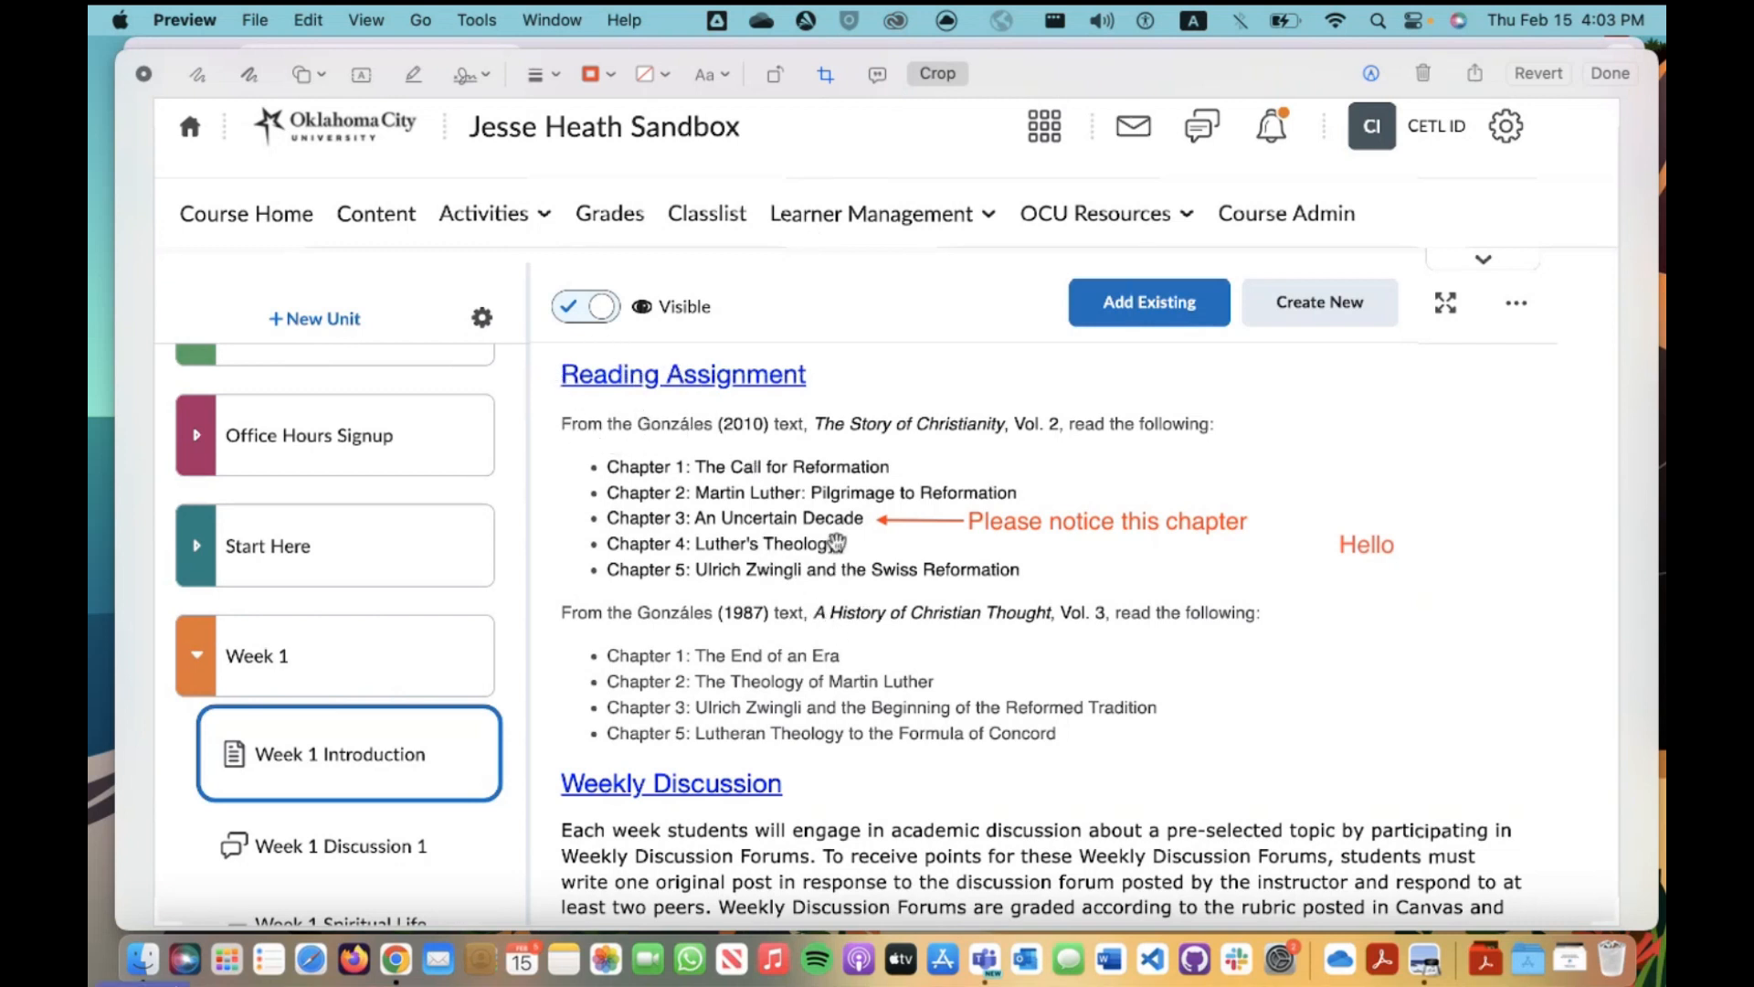
pyautogui.click(878, 77)
pyautogui.click(1063, 80)
pyautogui.moveTo(1065, 75); pyautogui.dragTo(1061, 131)
pyautogui.click(956, 134)
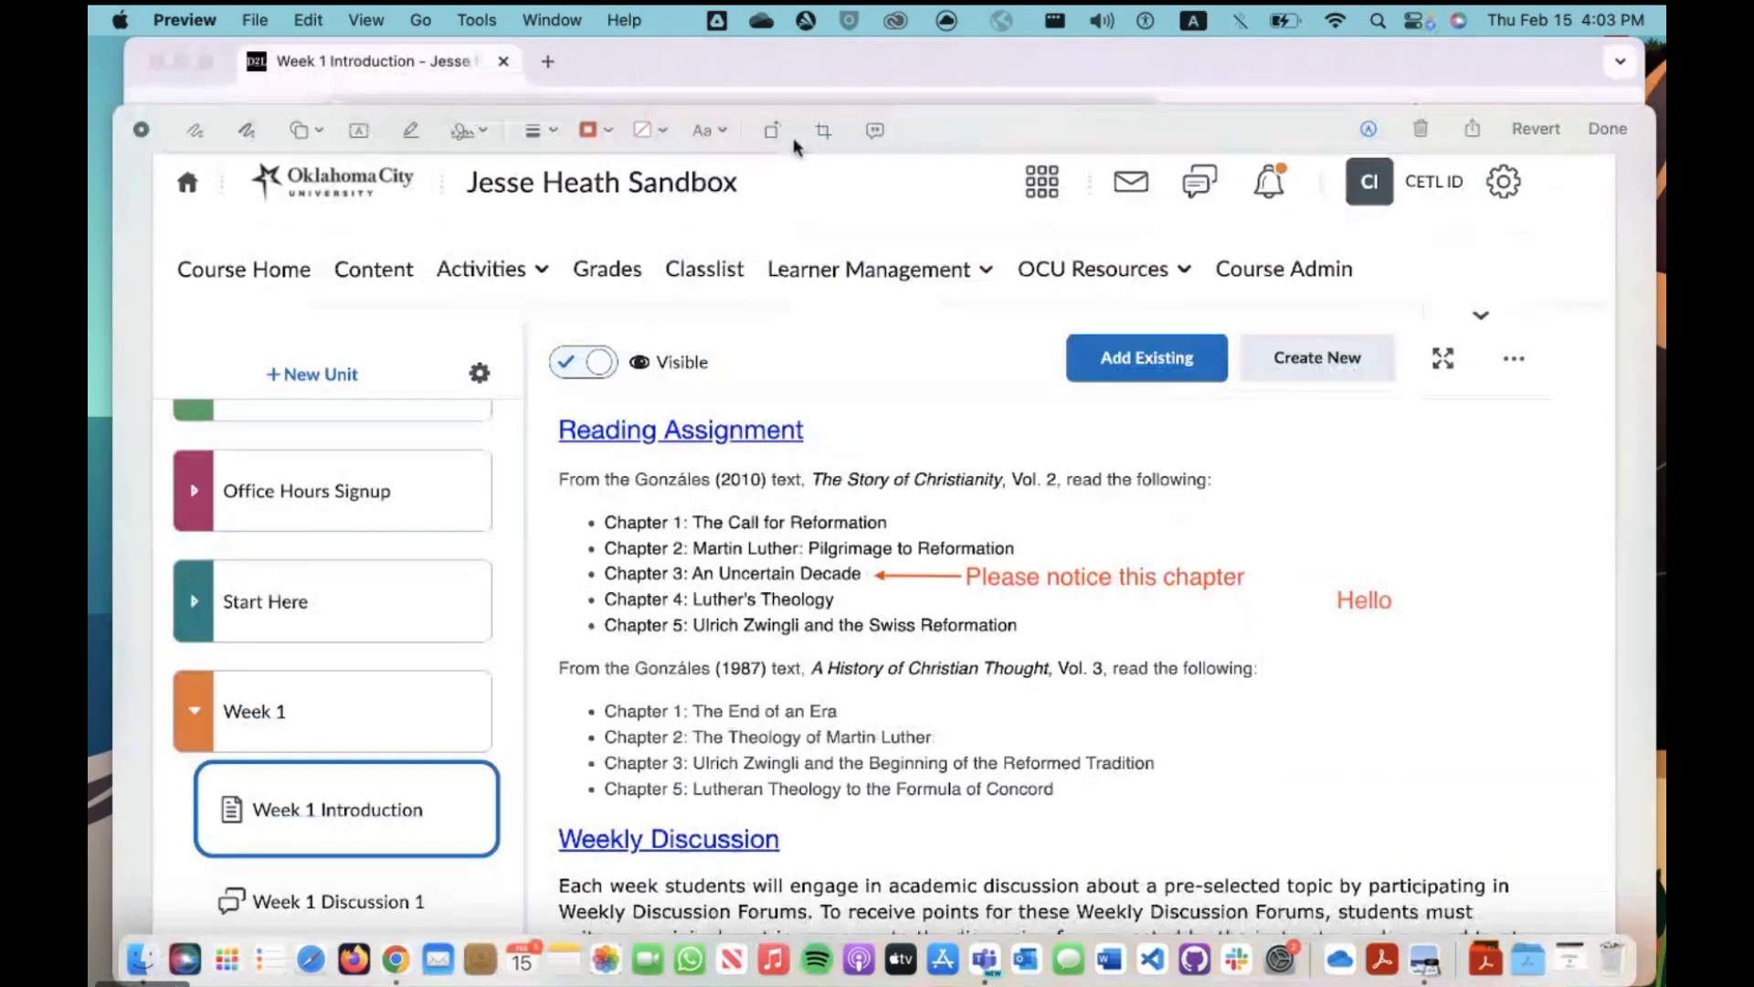
# Crop the screenshot to the Reading Assignment heading through "Chapter 5: Ulrich Zwingli and the Swiss Reformation", including both notes, and finish the markup
pyautogui.click(823, 130)
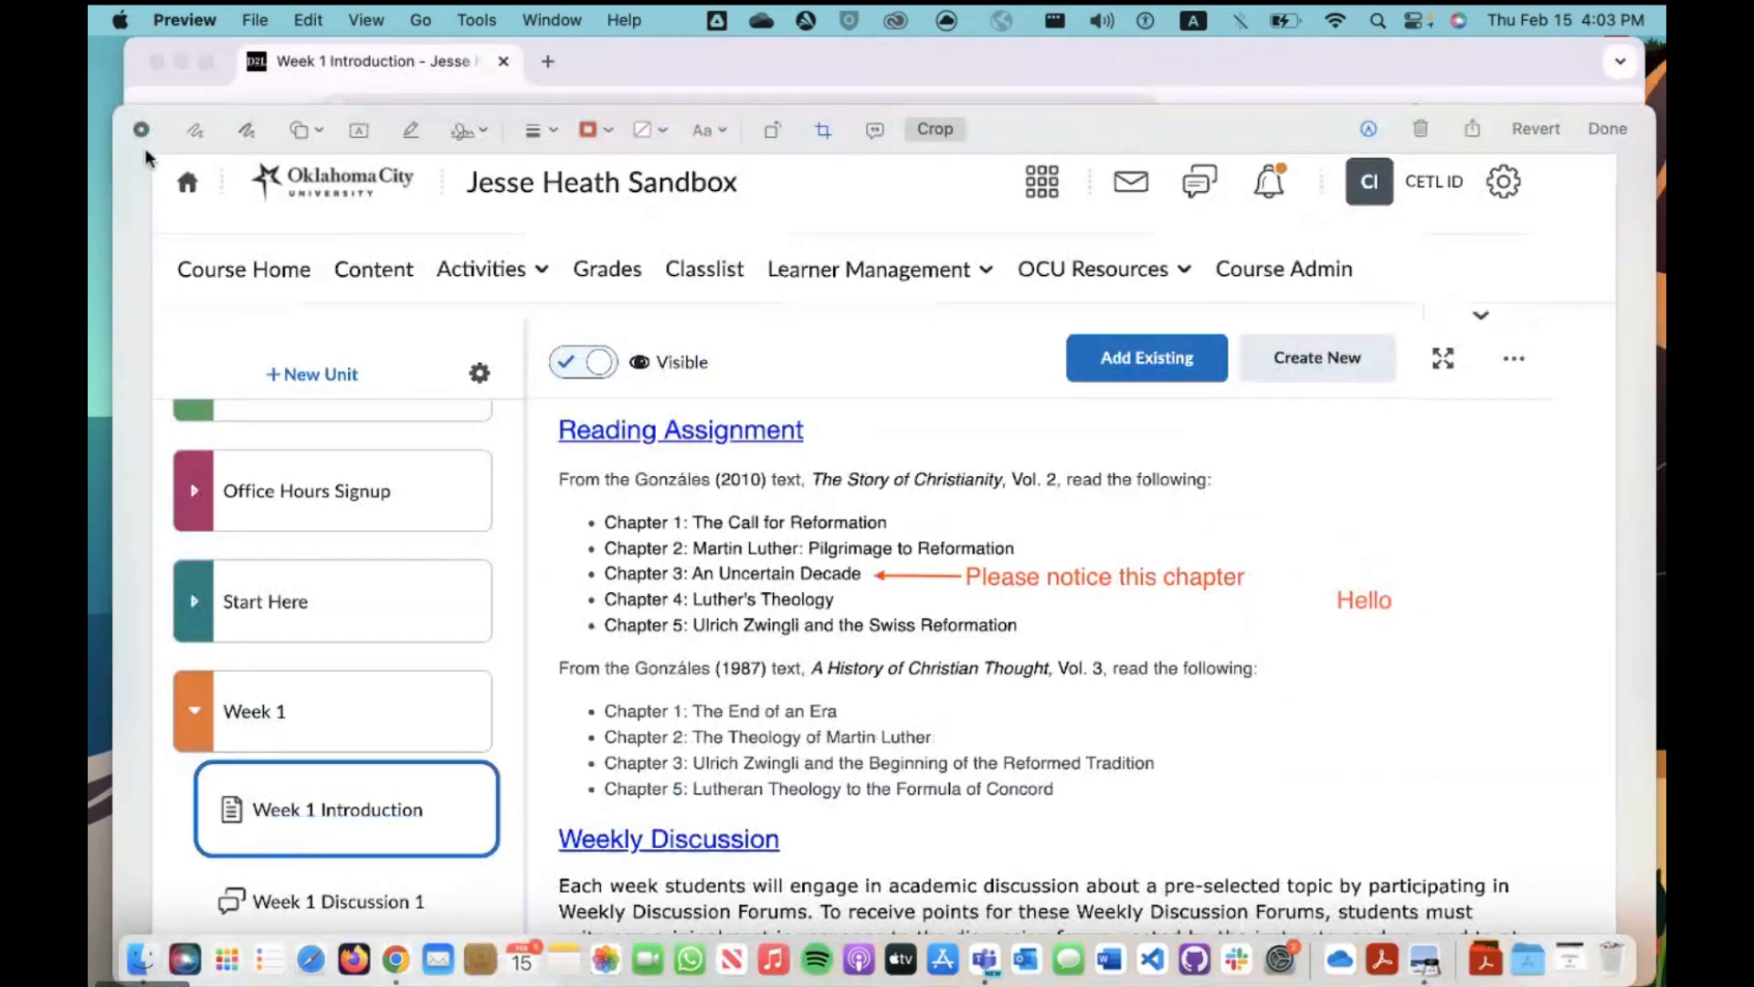
pyautogui.moveTo(153, 160)
pyautogui.mouseDown()
pyautogui.moveTo(169, 233)
pyautogui.moveTo(233, 288)
pyautogui.moveTo(304, 306)
pyautogui.moveTo(134, 136)
pyautogui.mouseUp()
pyautogui.moveTo(162, 167); pyautogui.dragTo(498, 349)
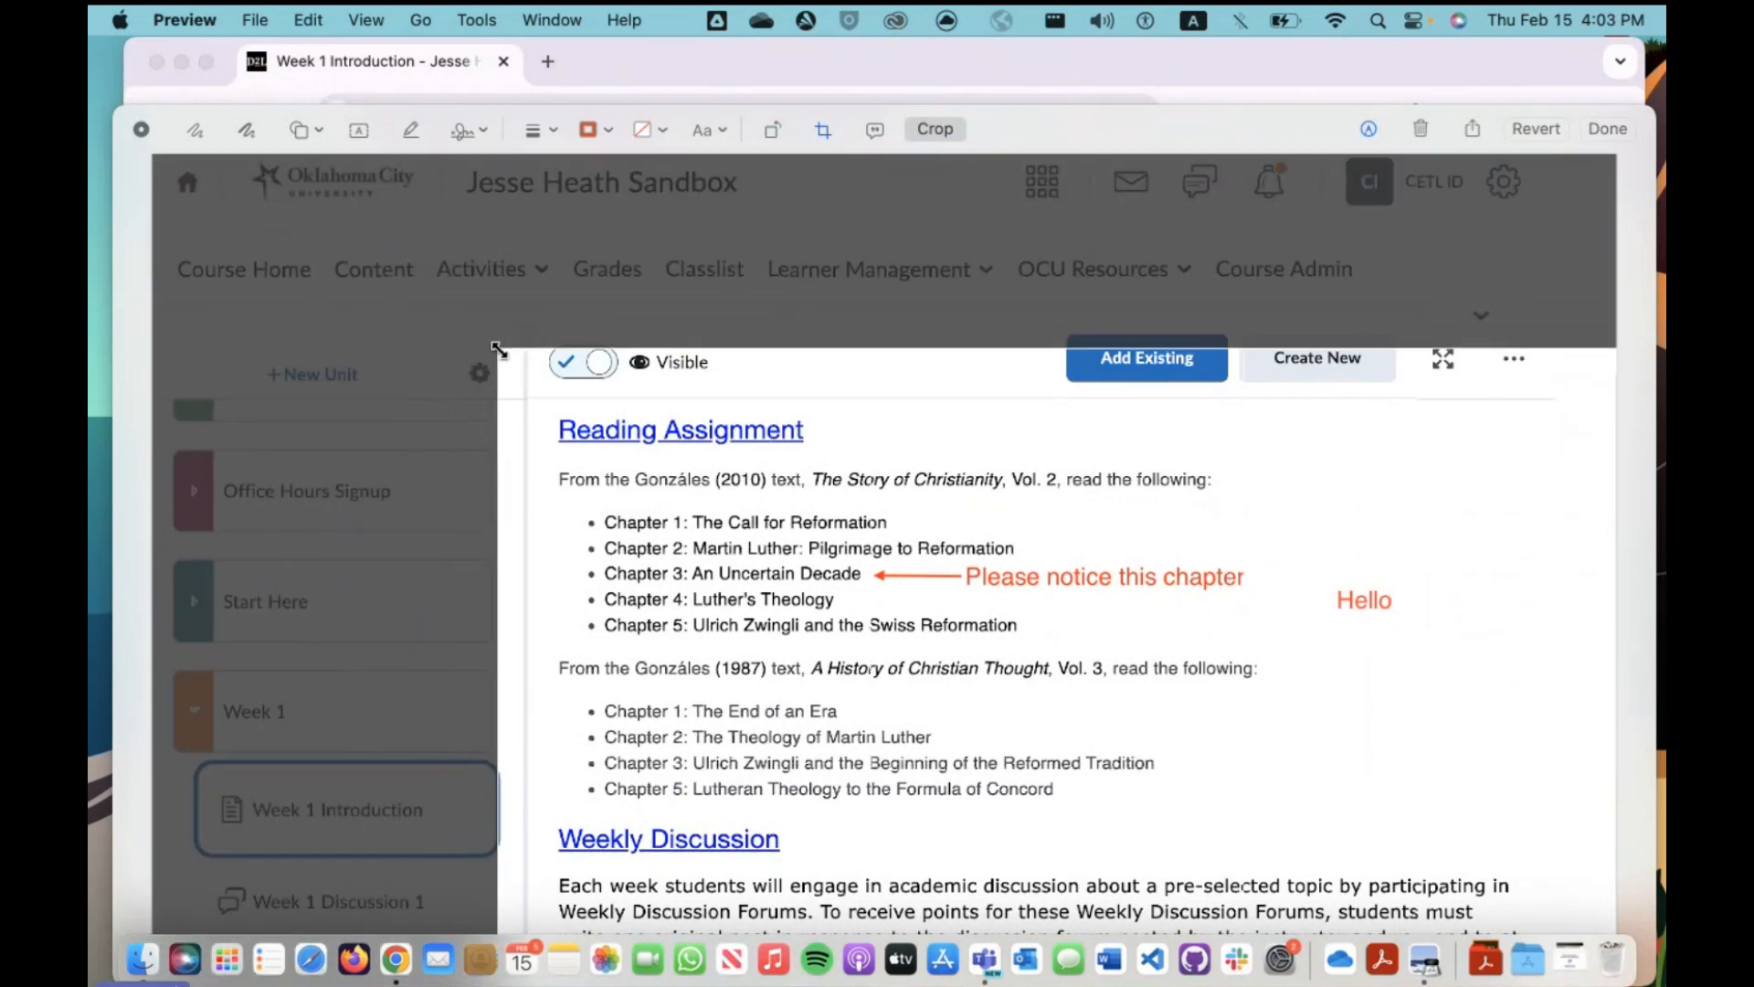
pyautogui.moveTo(932, 462); pyautogui.dragTo(754, 347)
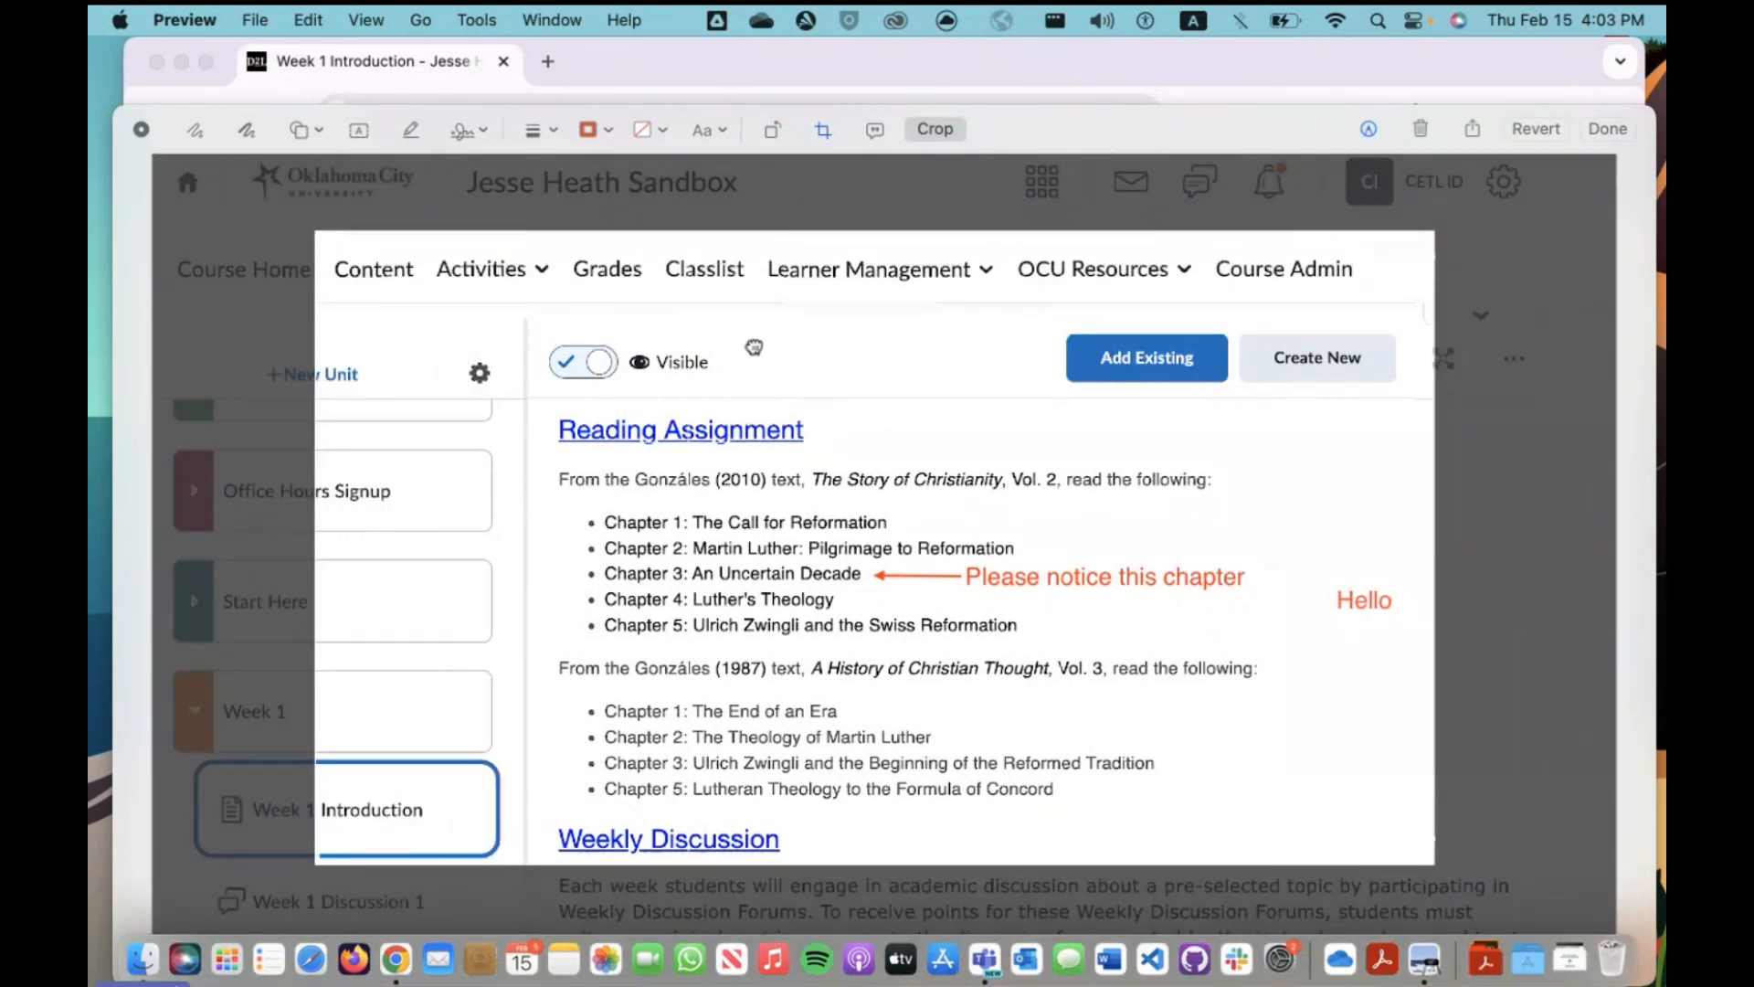
pyautogui.moveTo(317, 236); pyautogui.dragTo(364, 257)
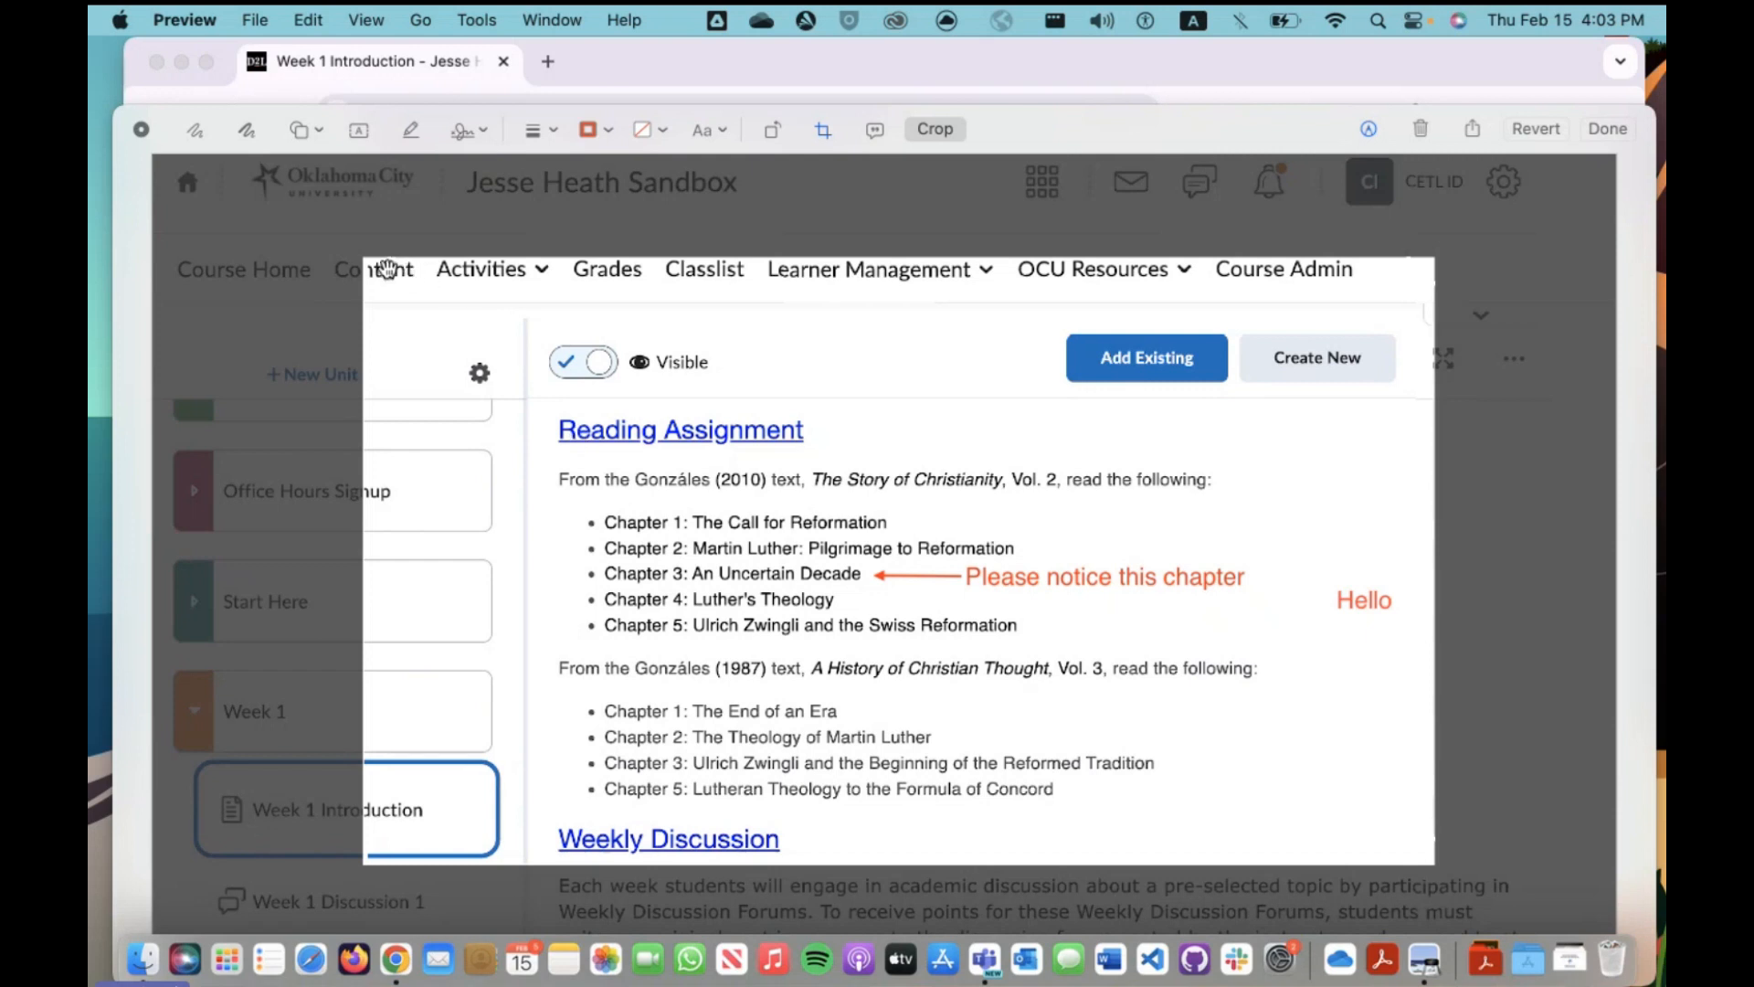
pyautogui.moveTo(363, 260); pyautogui.dragTo(541, 406)
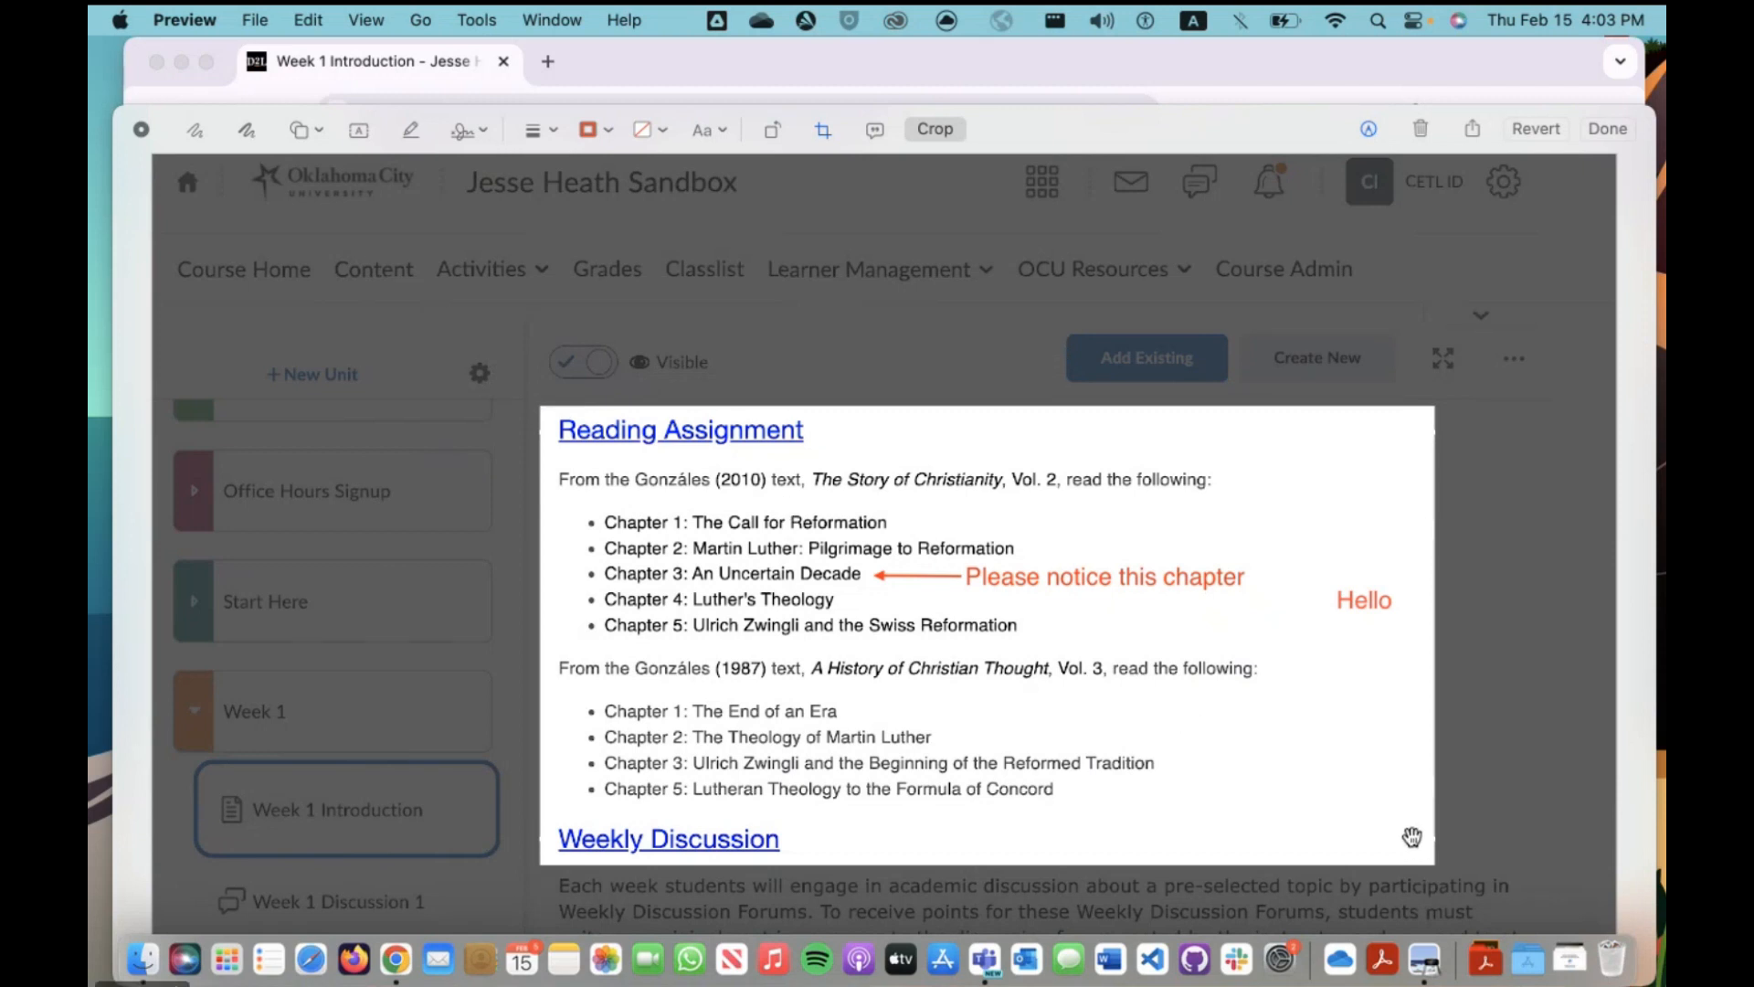
pyautogui.moveTo(1430, 863); pyautogui.dragTo(1413, 649)
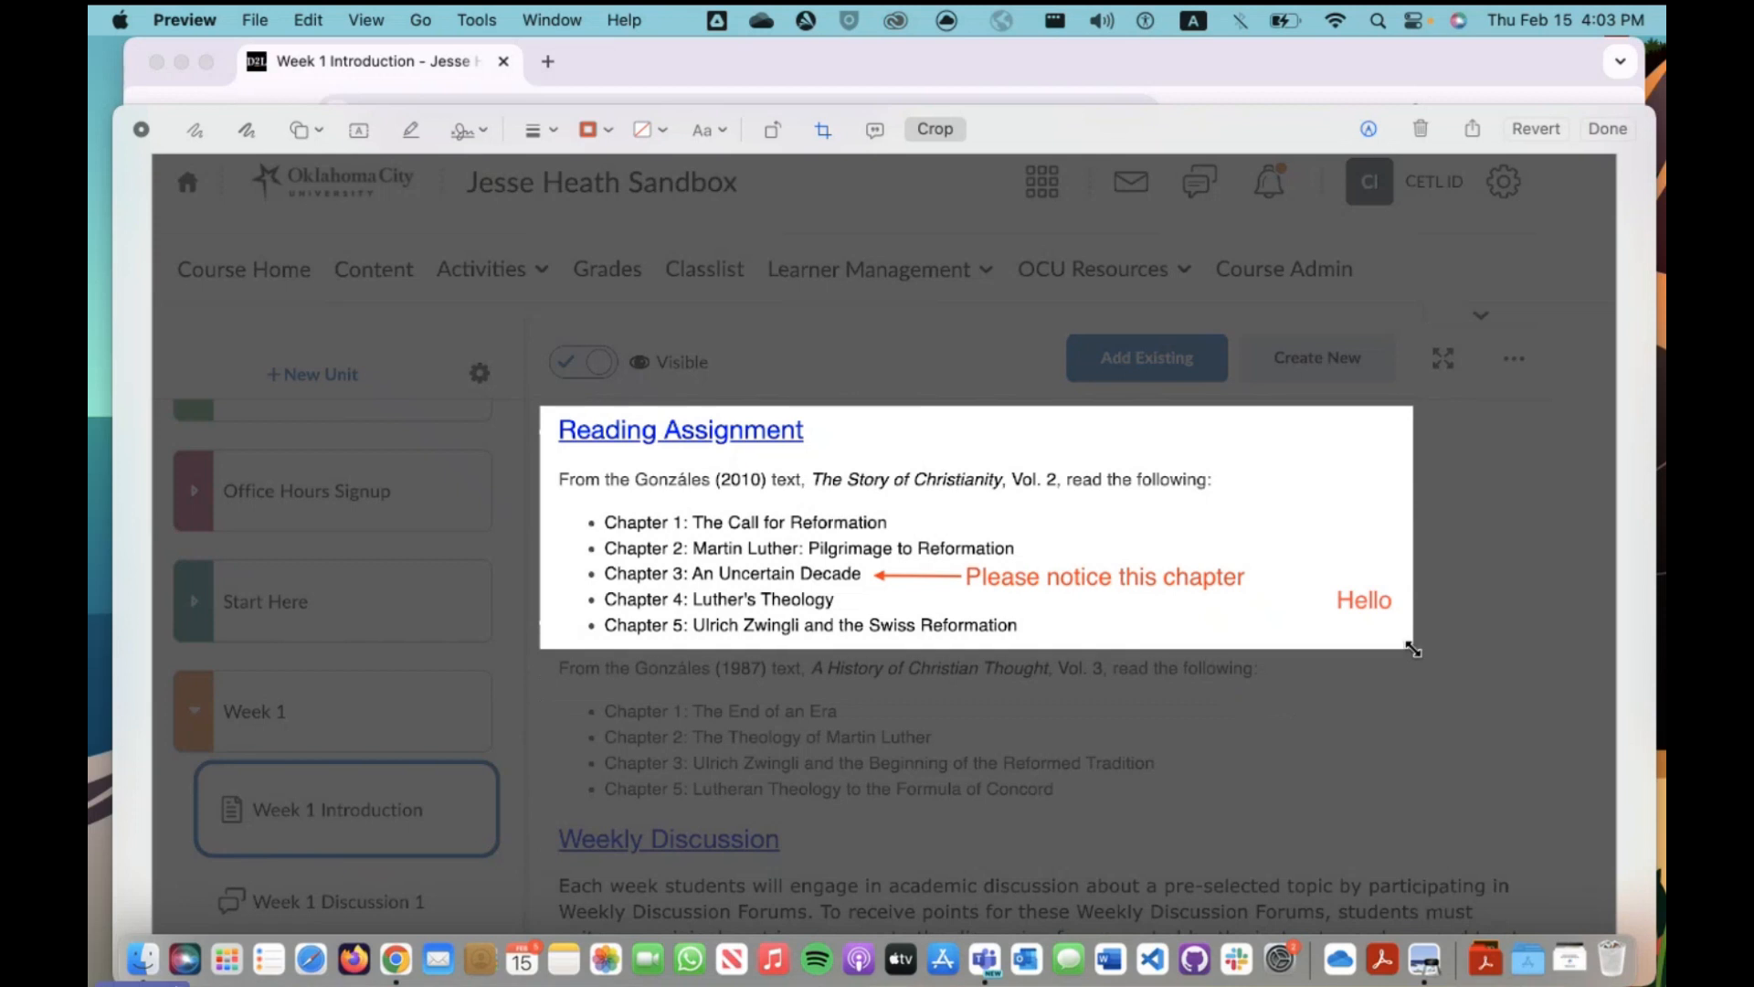
pyautogui.click(935, 129)
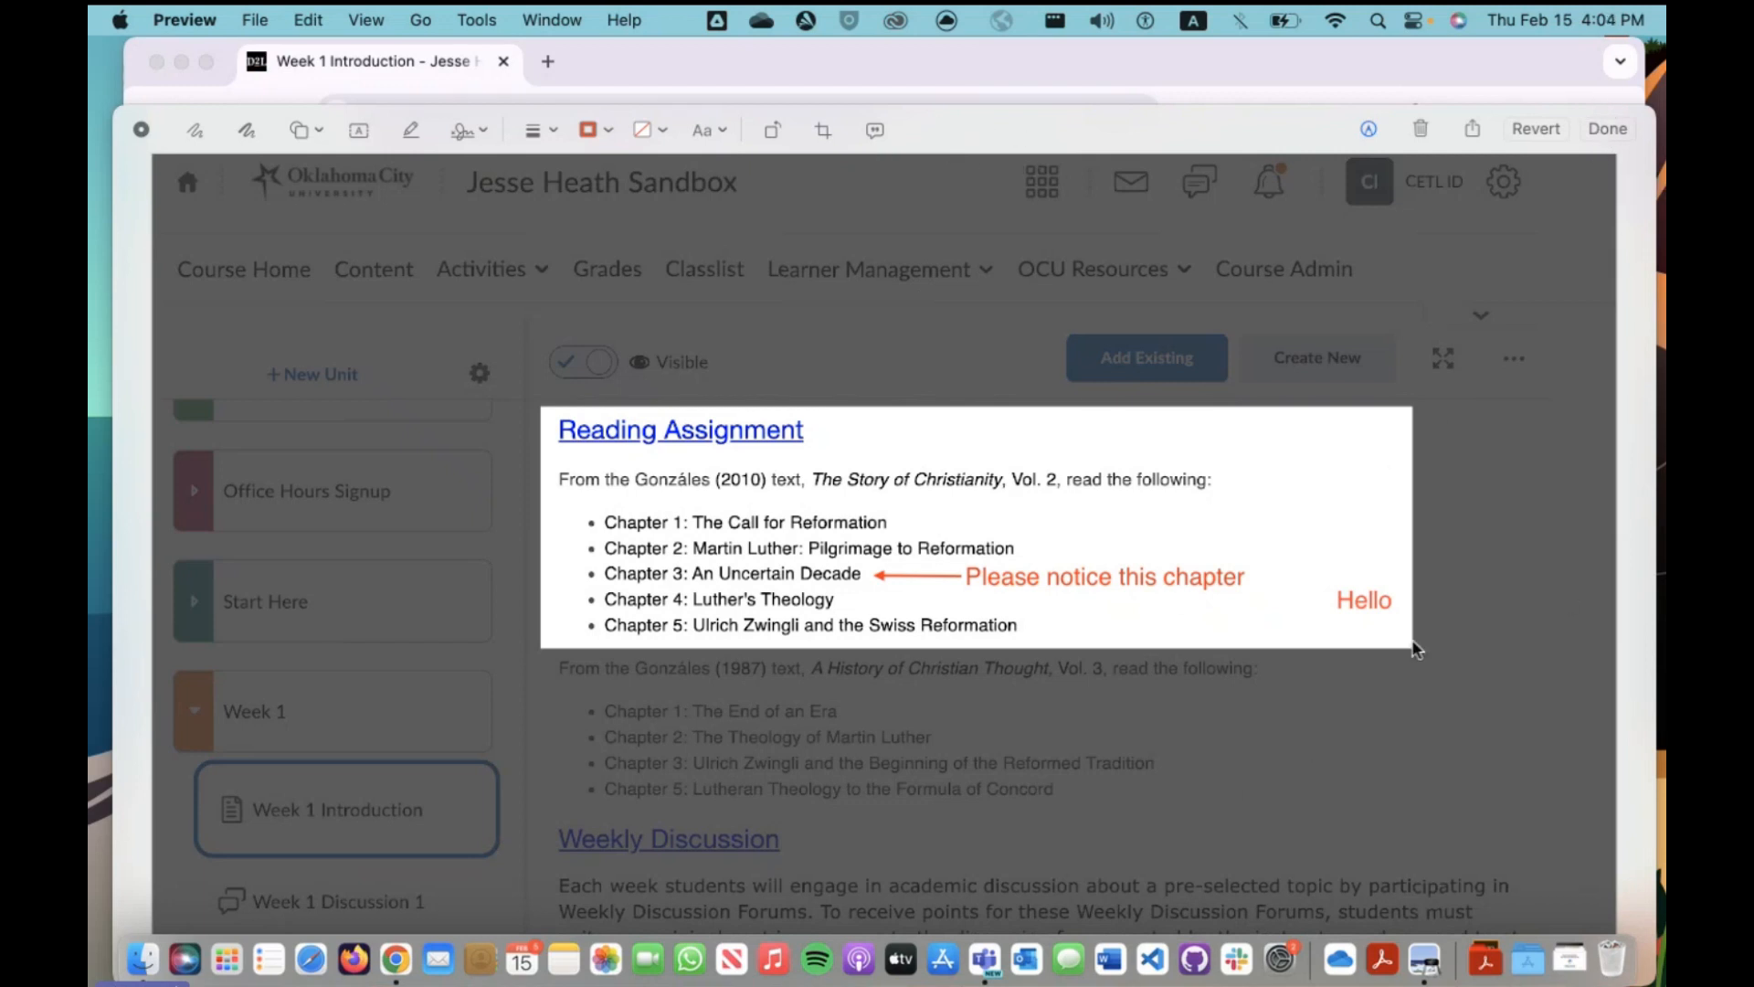
pyautogui.click(1594, 132)
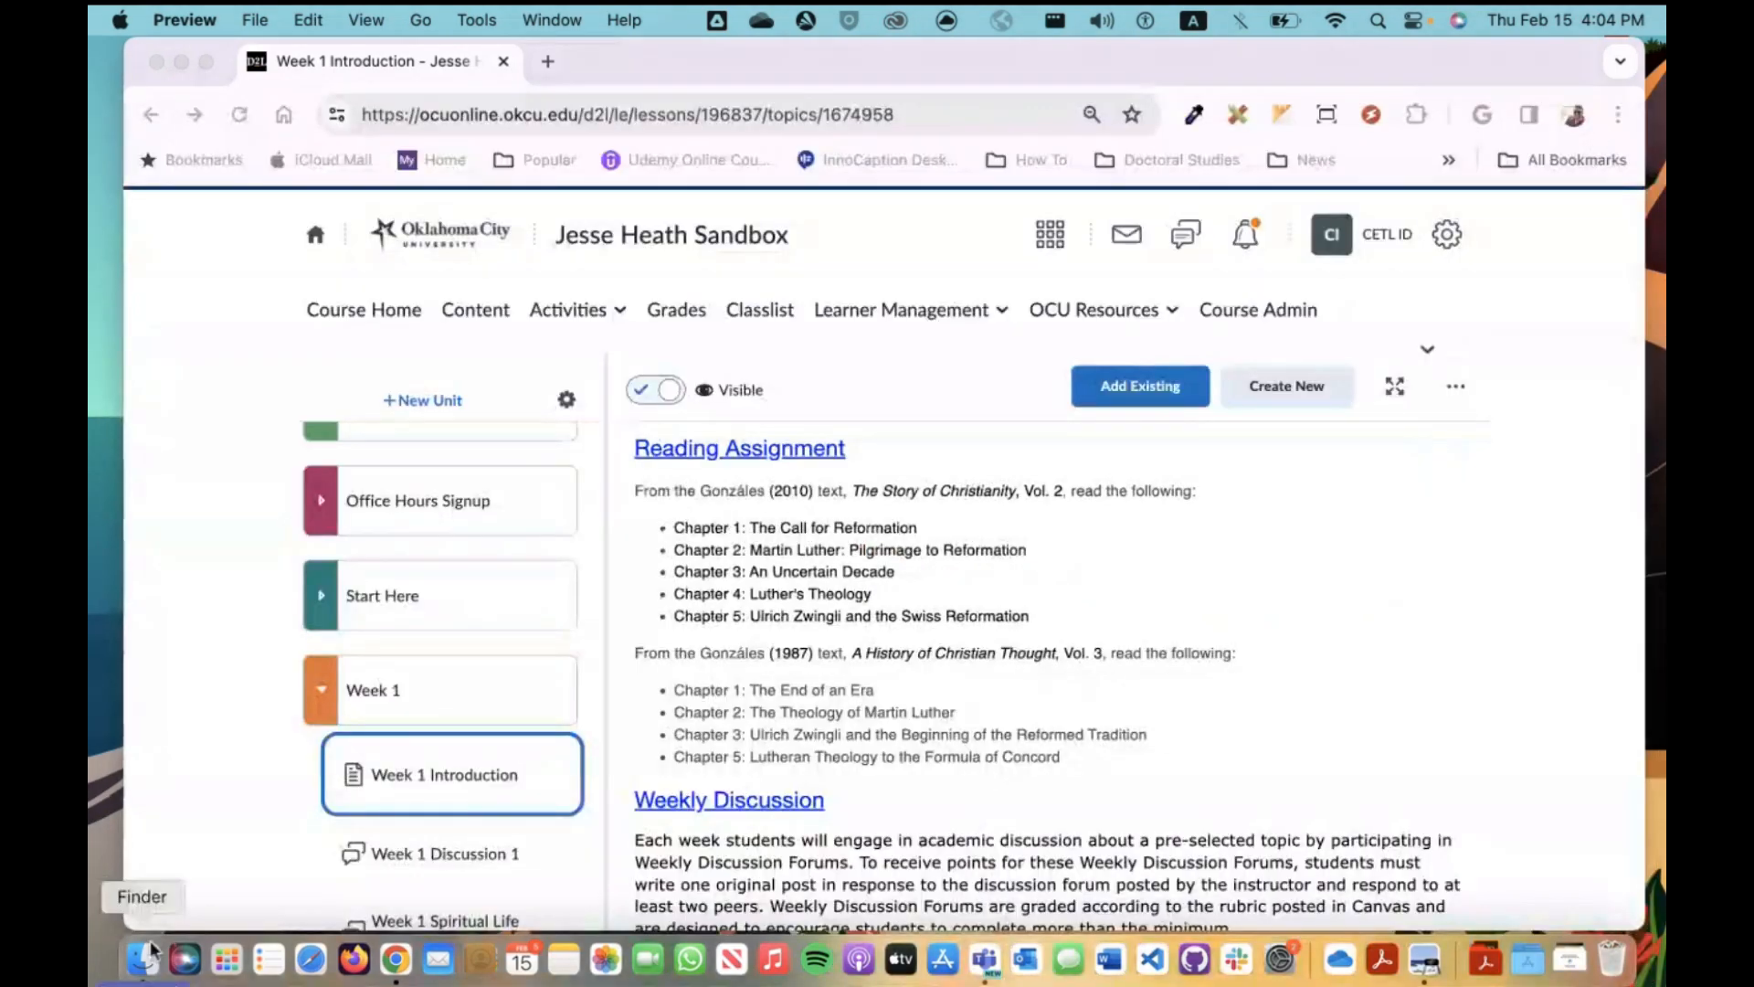
# Switch to Finder, open "Screenshot 2024-02-15 at 3.59.37 PM" from the Screenshots folder in Pictures, reposition its window and close the Finder window
pyautogui.click(144, 959)
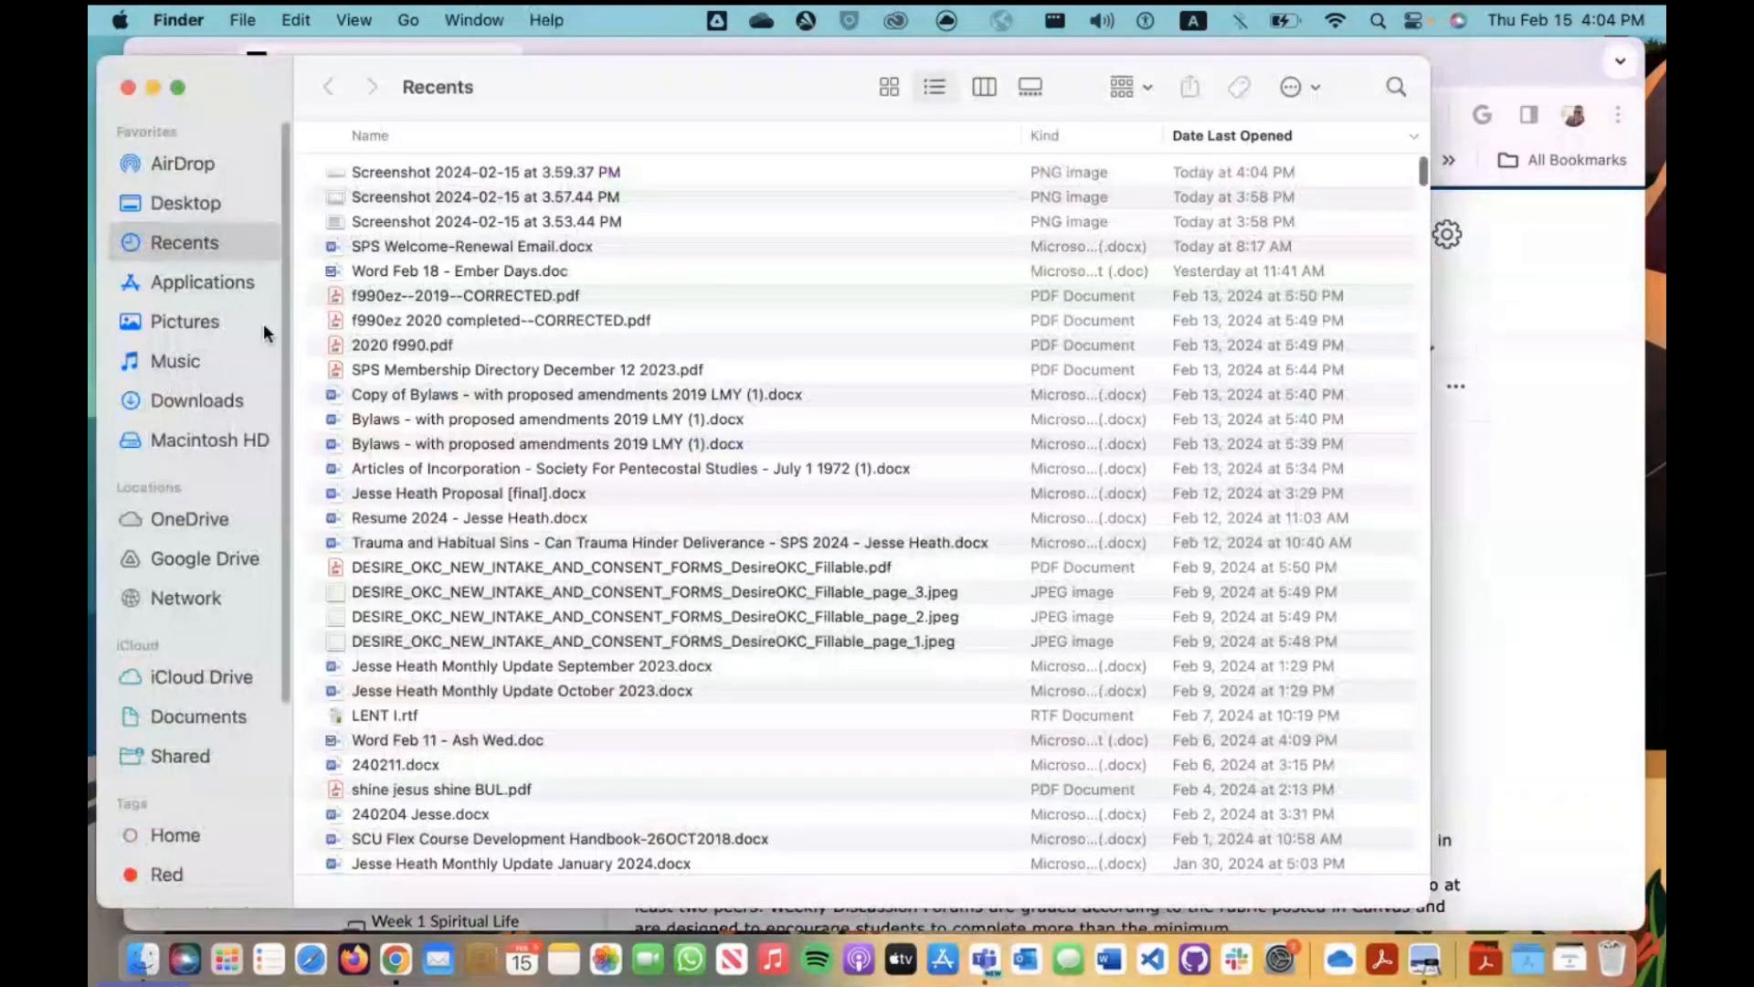
pyautogui.click(183, 320)
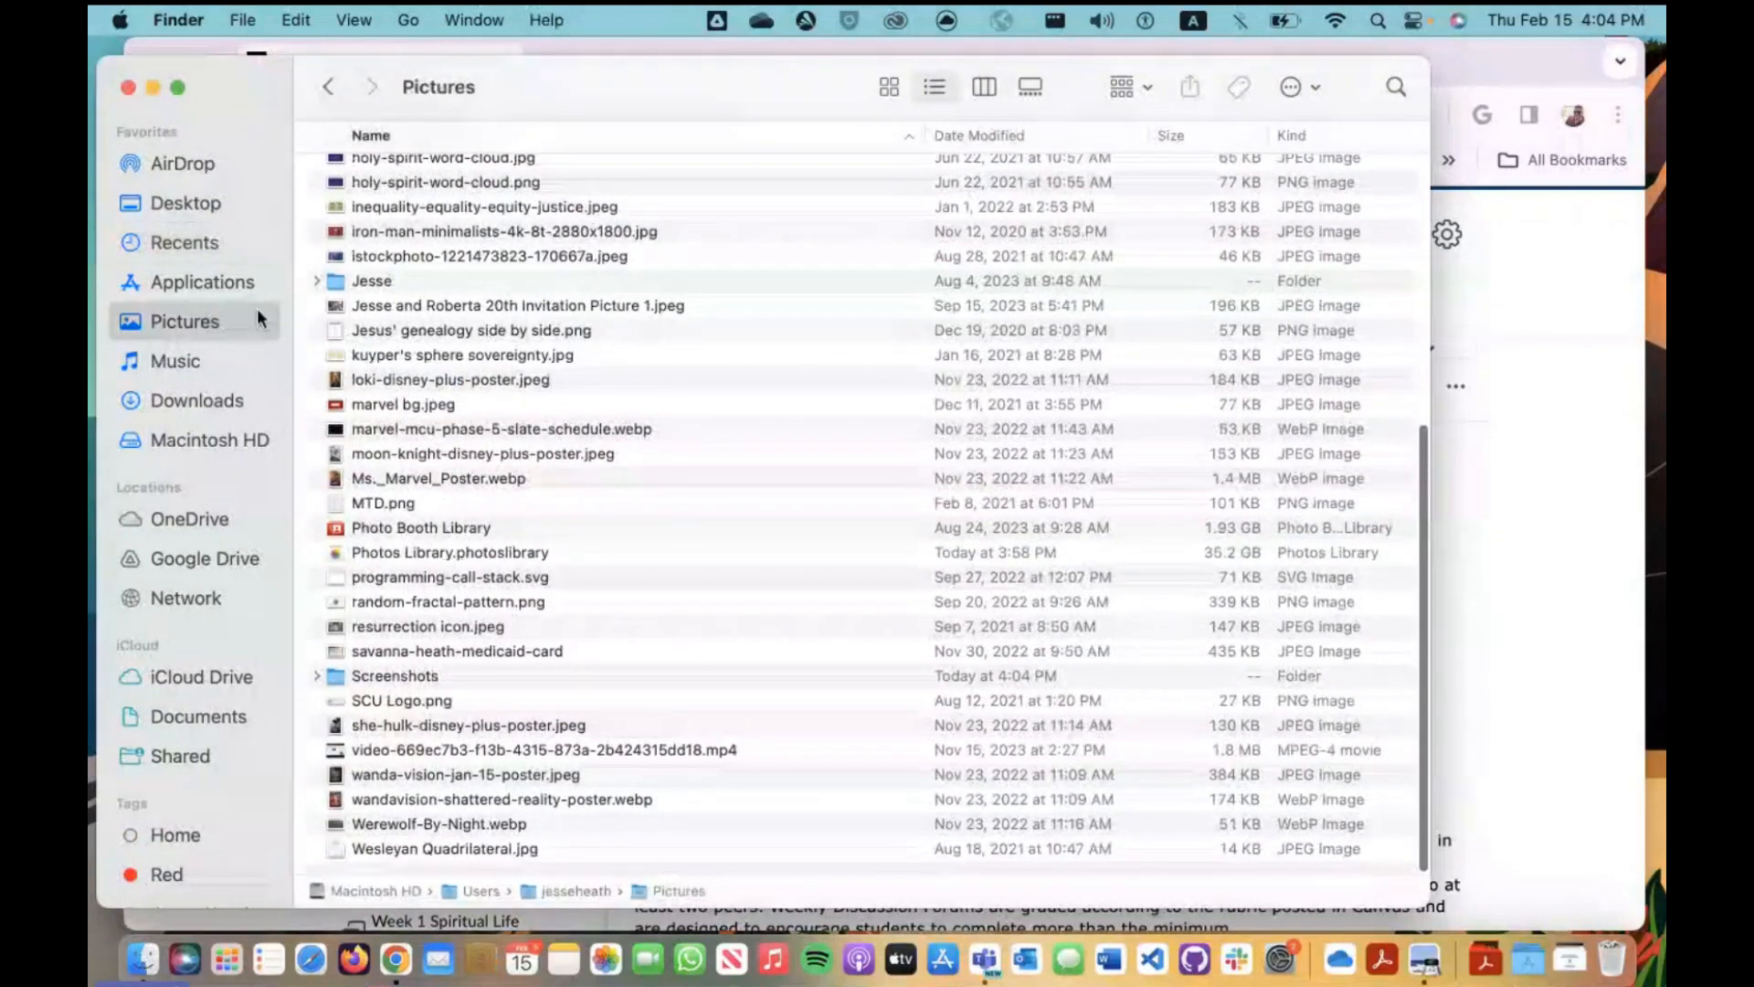
pyautogui.doubleClick(382, 676)
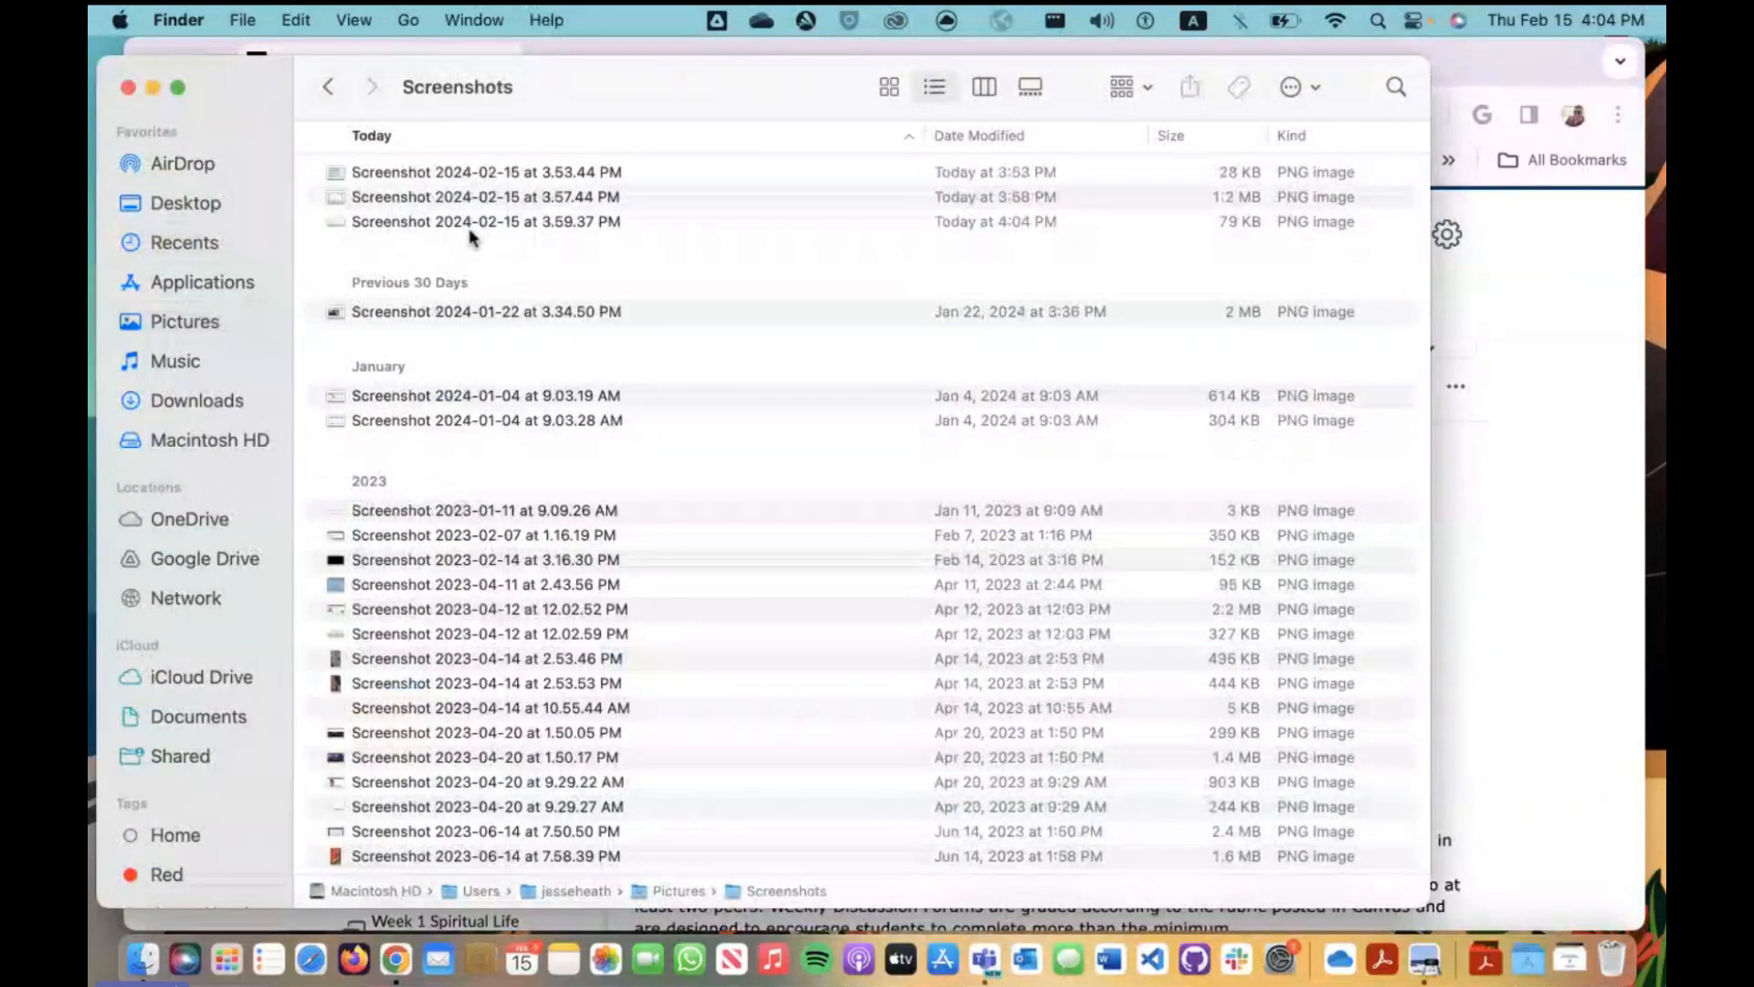
pyautogui.doubleClick(470, 224)
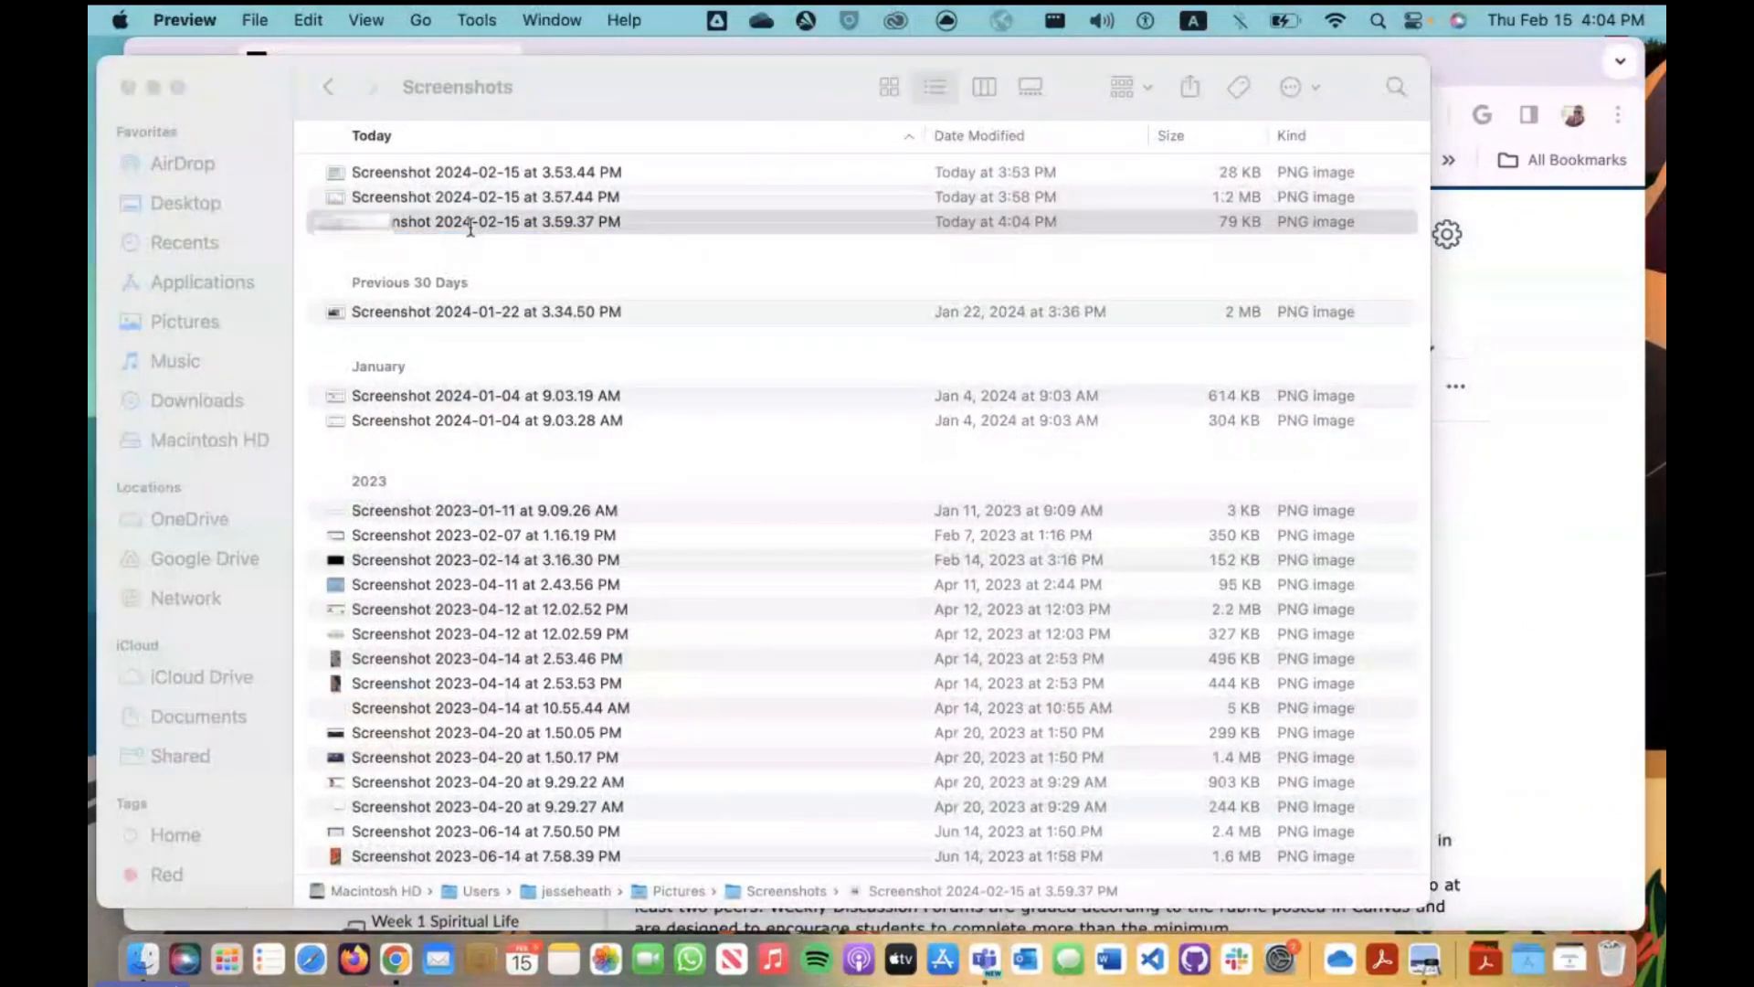
pyautogui.moveTo(504, 53); pyautogui.dragTo(707, 233)
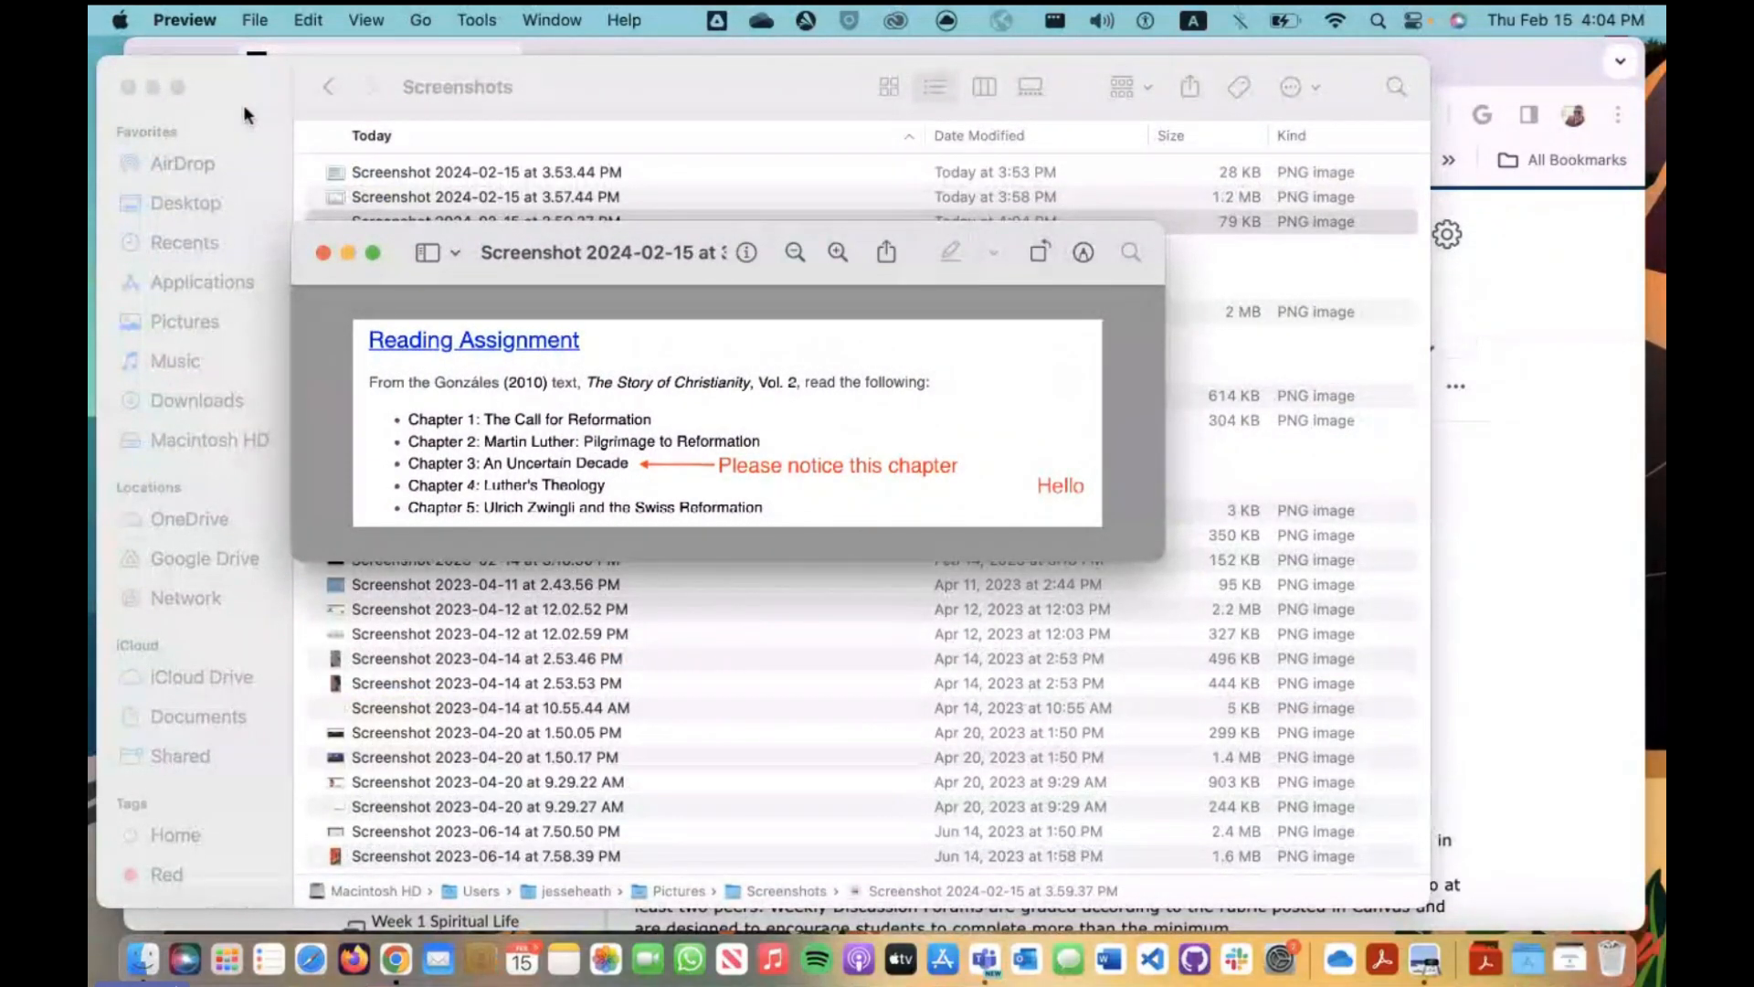
pyautogui.click(127, 88)
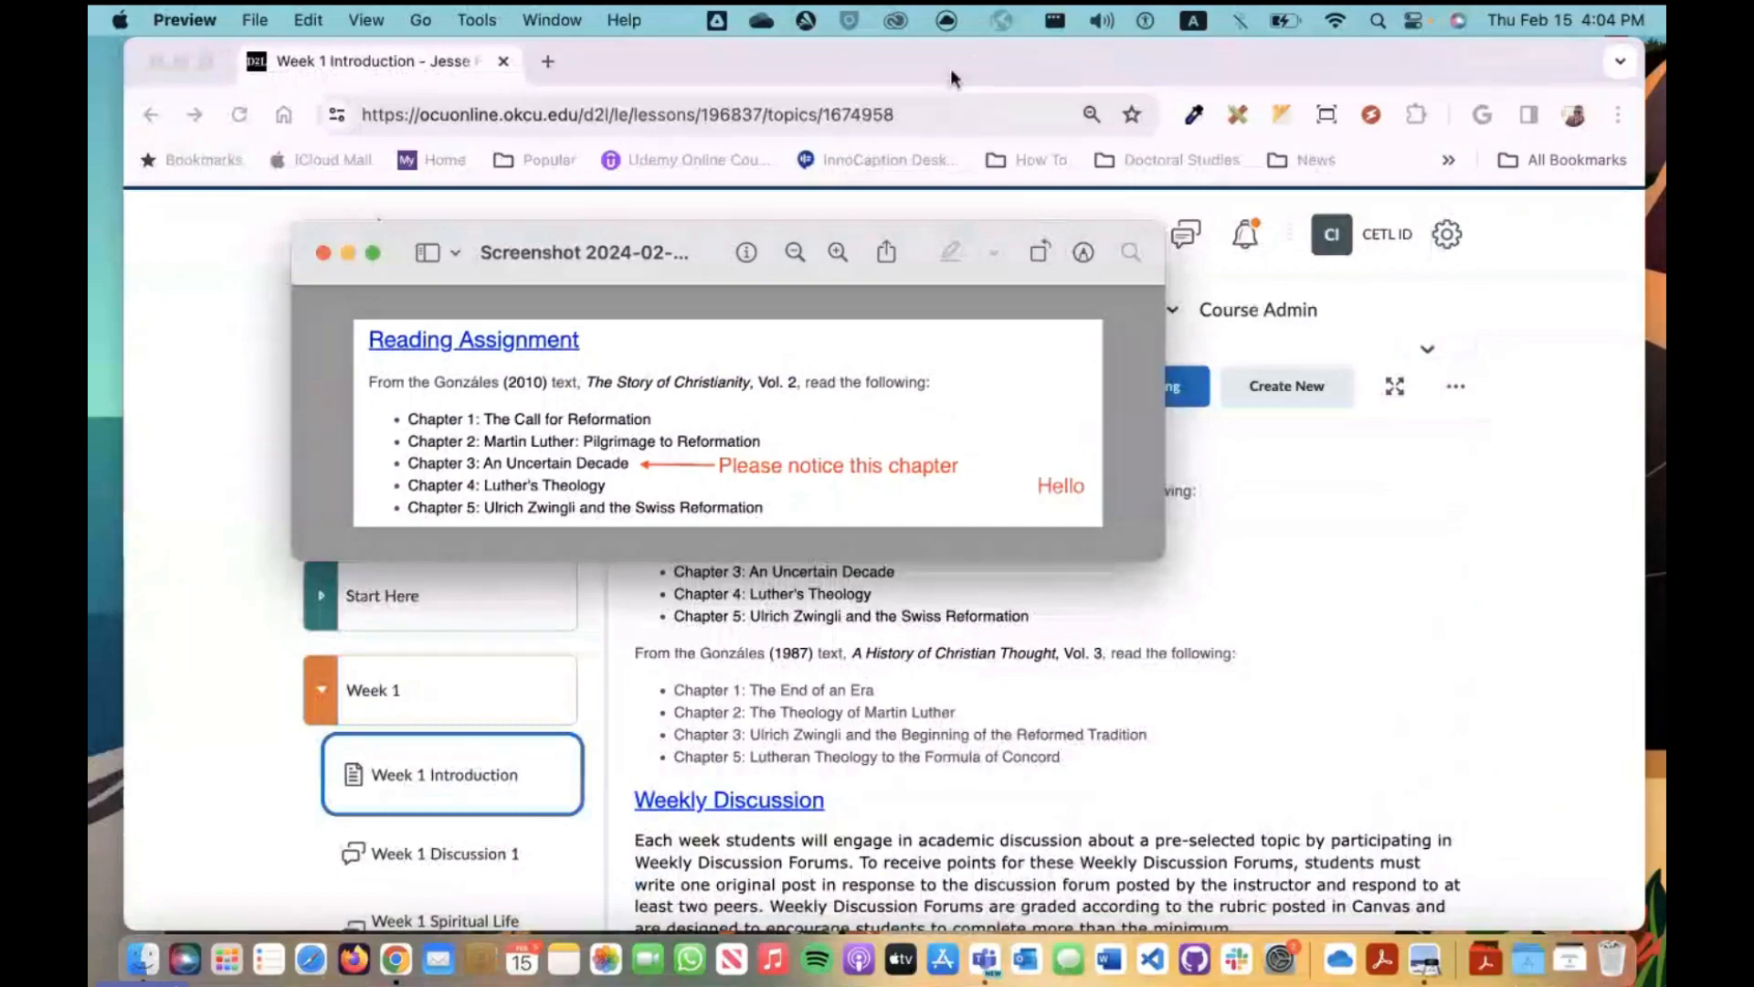